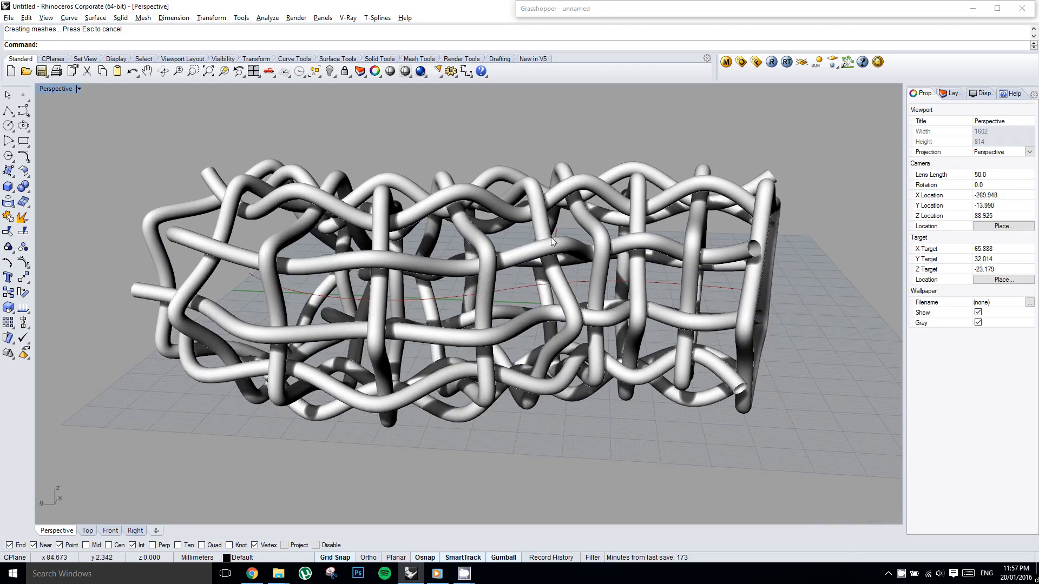
Inspect the woven pipe lattice from several angles and undo its bake.
{"action": "mouse_move", "coordinate": [596, 254]}
{"action": "right_mouse_down"}
{"action": "mouse_move", "coordinate": [455, 262]}
{"action": "mouse_move", "coordinate": [363, 226]}
{"action": "mouse_move", "coordinate": [495, 264]}
{"action": "mouse_move", "coordinate": [441, 262]}
{"action": "mouse_move", "coordinate": [461, 271]}
{"action": "mouse_move", "coordinate": [455, 289]}
{"action": "mouse_move", "coordinate": [428, 225]}
{"action": "mouse_move", "coordinate": [471, 230]}
{"action": "mouse_move", "coordinate": [437, 257]}
{"action": "mouse_move", "coordinate": [600, 249]}
{"action": "right_mouse_up"}
{"action": "scroll", "coordinate": [463, 252], "scroll_direction": "up", "scroll_amount": 4}
{"action": "scroll", "coordinate": [471, 230], "scroll_direction": "down", "scroll_amount": 4}
{"action": "scroll", "coordinate": [440, 256], "scroll_direction": "up", "scroll_amount": 2}
{"action": "right_click_drag", "start_coordinate": [601, 249], "coordinate": [623, 248]}
{"action": "right_click_drag", "start_coordinate": [537, 239], "coordinate": [576, 233]}
{"action": "right_click_drag", "start_coordinate": [576, 233], "coordinate": [479, 255]}
{"action": "key", "text": "ctrl+z"}
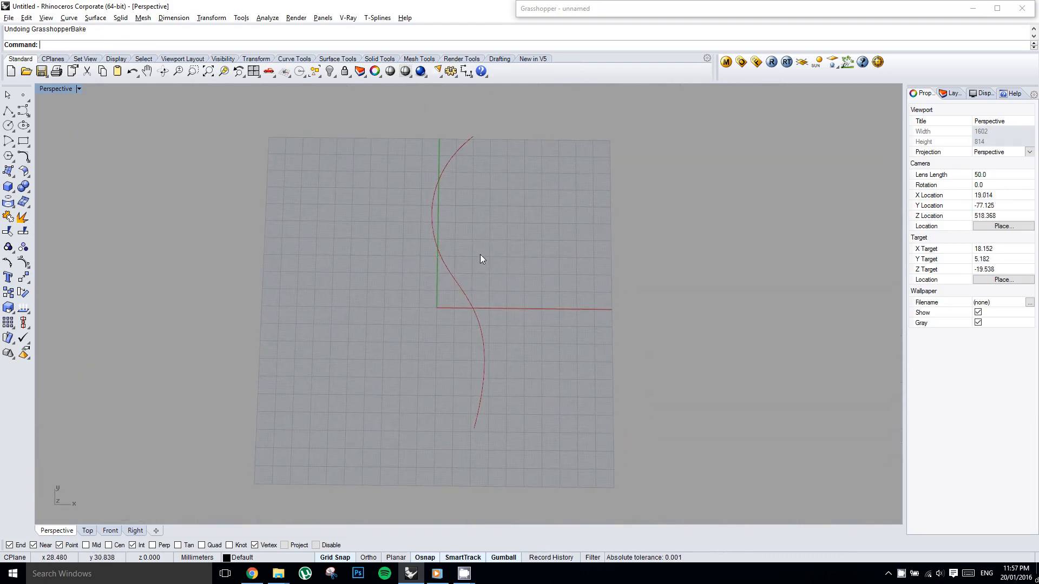
Draw a trial control-point curve through four points beside the existing curve and undo it.
{"action": "left_click", "coordinate": [435, 189]}
{"action": "left_click", "coordinate": [136, 130]}
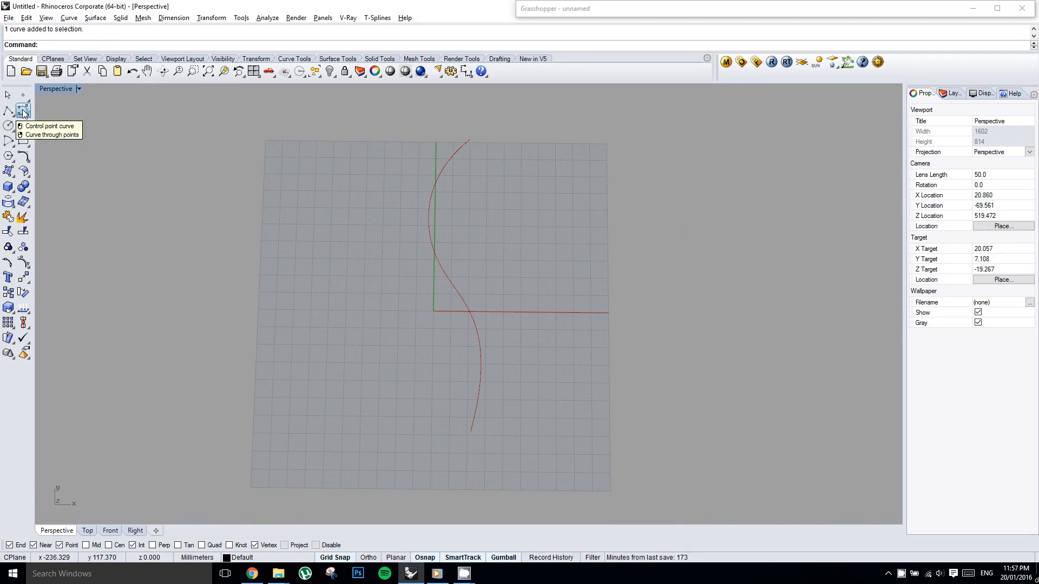
{"action": "left_click", "coordinate": [23, 112]}
{"action": "left_click", "coordinate": [351, 435]}
{"action": "left_click", "coordinate": [401, 337]}
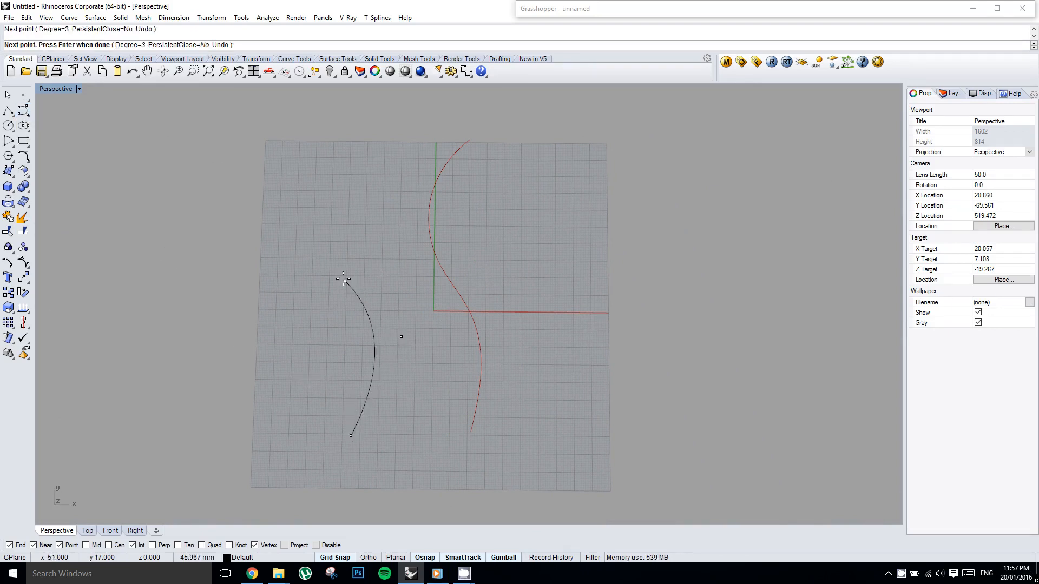
{"action": "left_click", "coordinate": [343, 280]}
{"action": "left_click", "coordinate": [406, 181]}
{"action": "key", "text": "Return"}
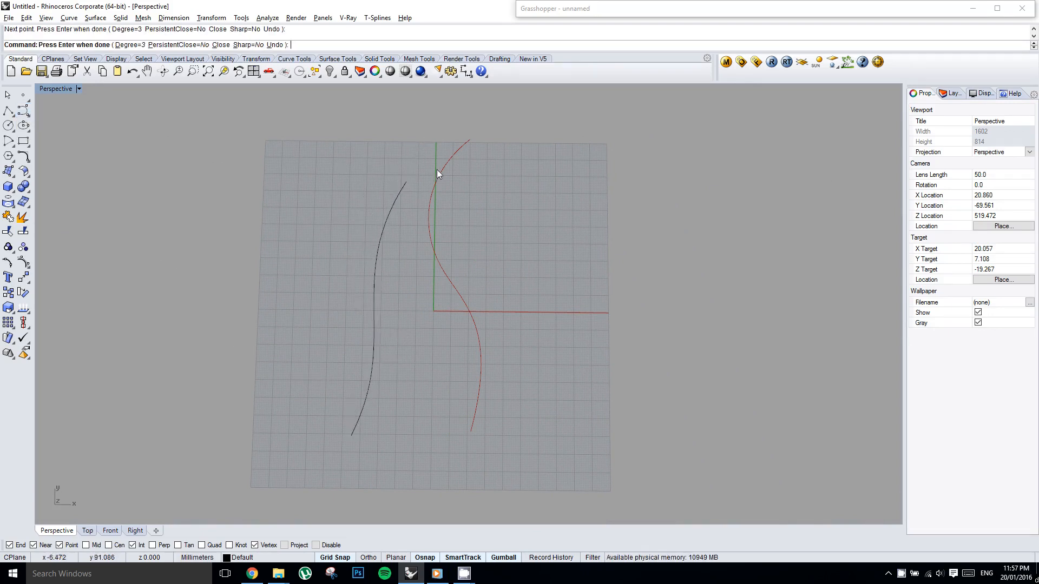
{"action": "key", "text": "ctrl+z"}
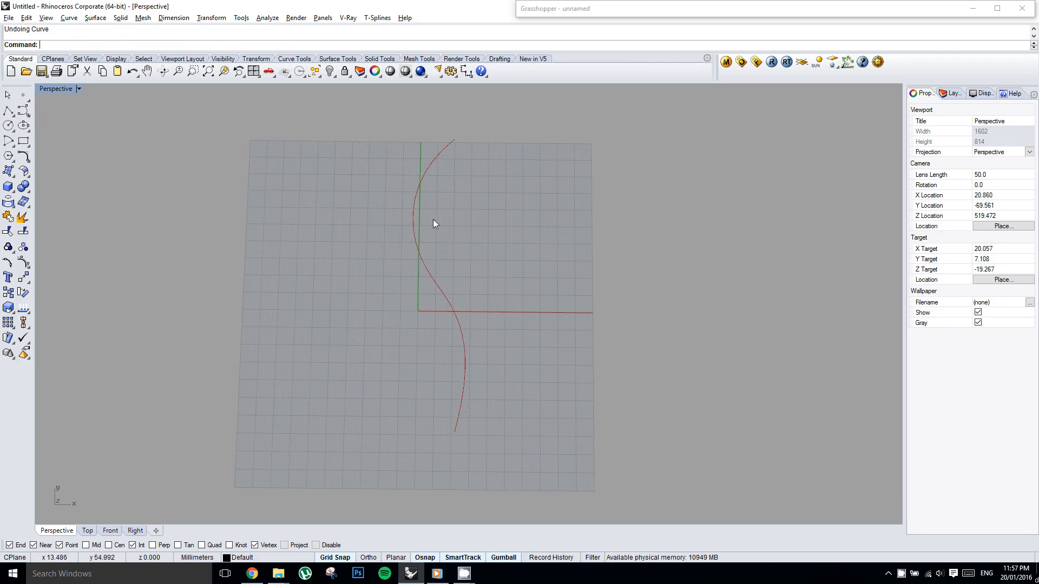
In Grasshopper, add a Curve parameter and reference the existing S-shaped Rhino curve in it.
{"action": "left_click", "coordinate": [413, 229]}
{"action": "double_click", "coordinate": [623, 9]}
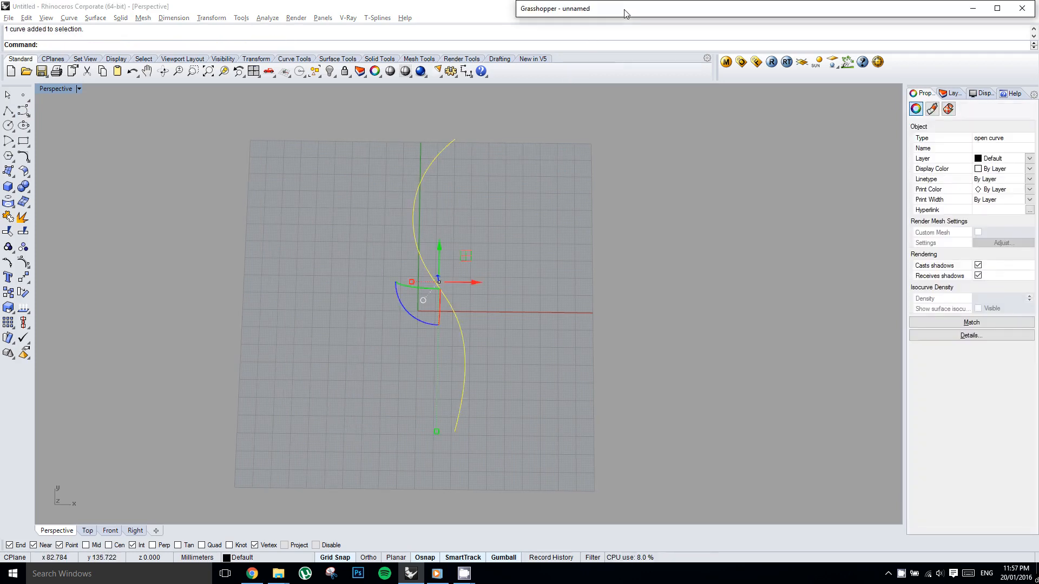
{"action": "left_click", "coordinate": [528, 23]}
{"action": "left_click", "coordinate": [552, 37]}
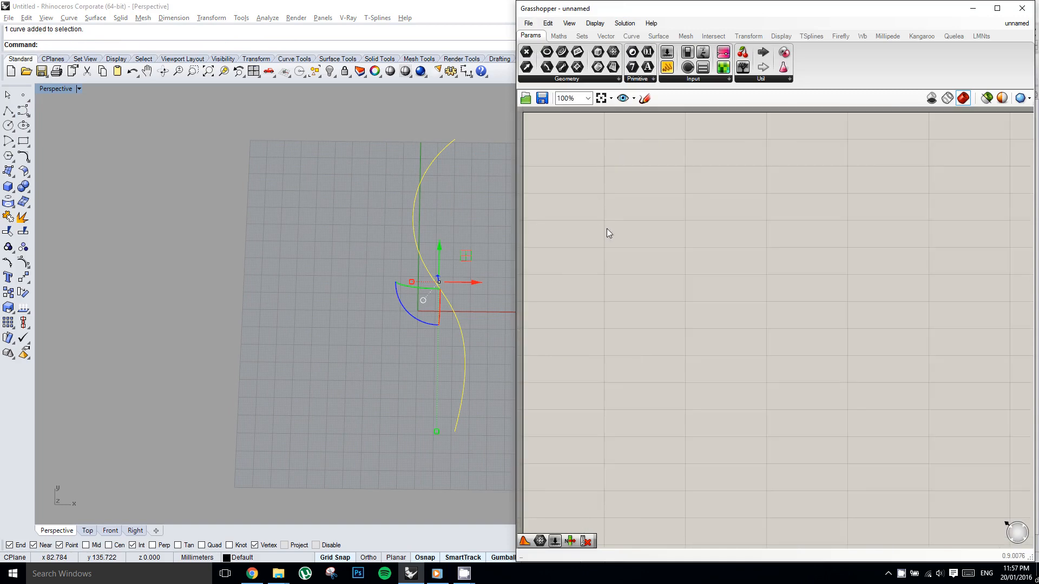
{"action": "double_click", "coordinate": [643, 199]}
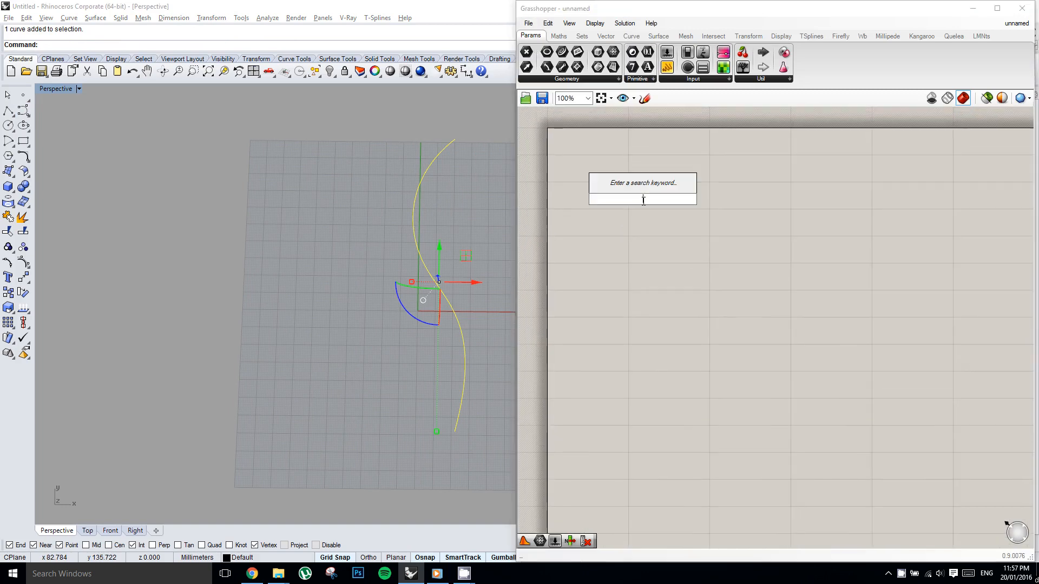
{"action": "type", "text": "crv"}
{"action": "key", "text": "Return"}
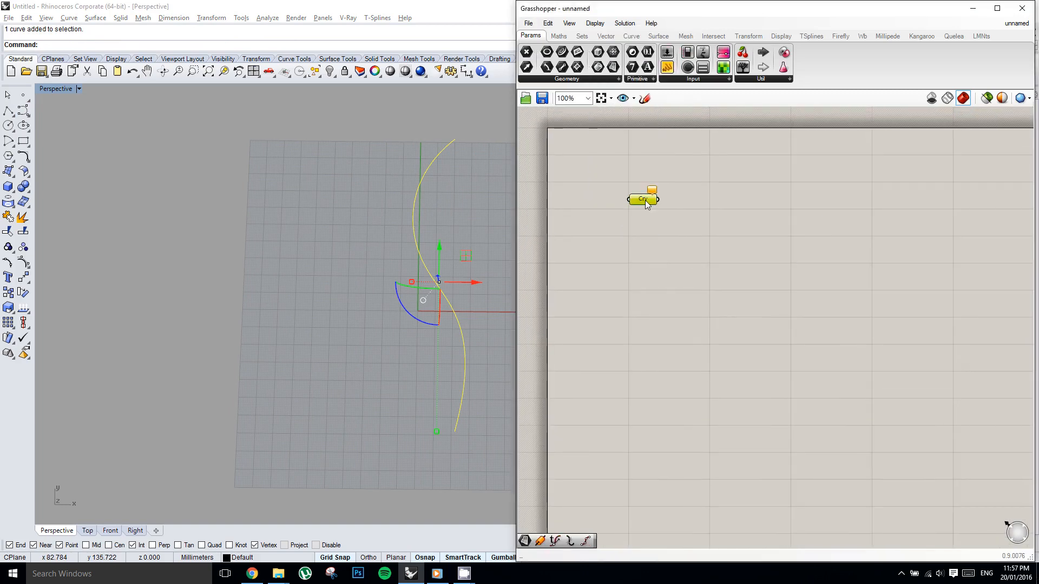
{"action": "right_click", "coordinate": [646, 200]}
{"action": "left_click", "coordinate": [686, 373]}
{"action": "right_click_drag", "start_coordinate": [491, 251], "coordinate": [398, 230]}
{"action": "left_click", "coordinate": [735, 216]}
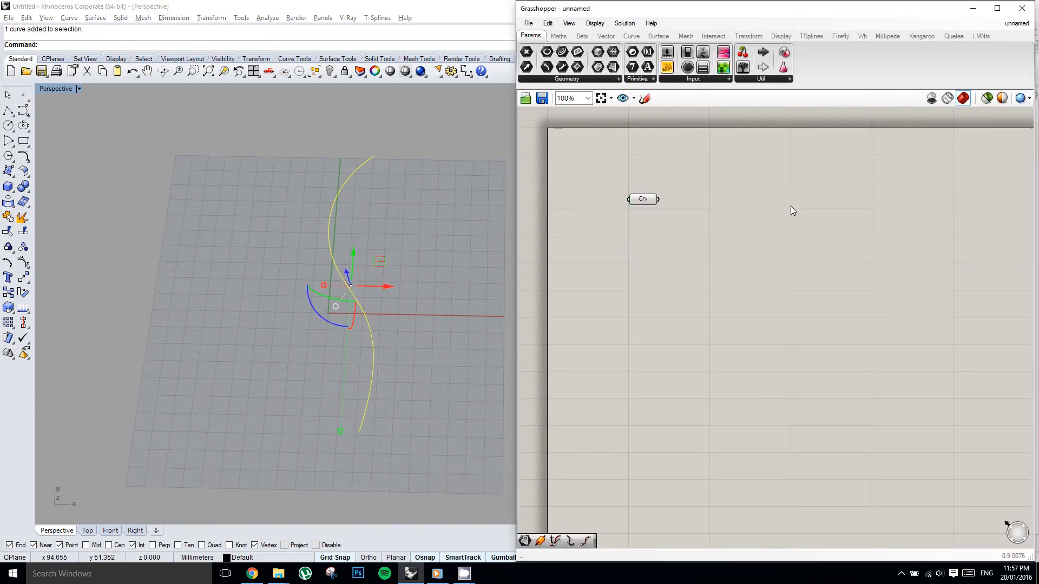
Add a Pipe component and connect the Curve parameter to its curve input.
{"action": "double_click", "coordinate": [790, 206]}
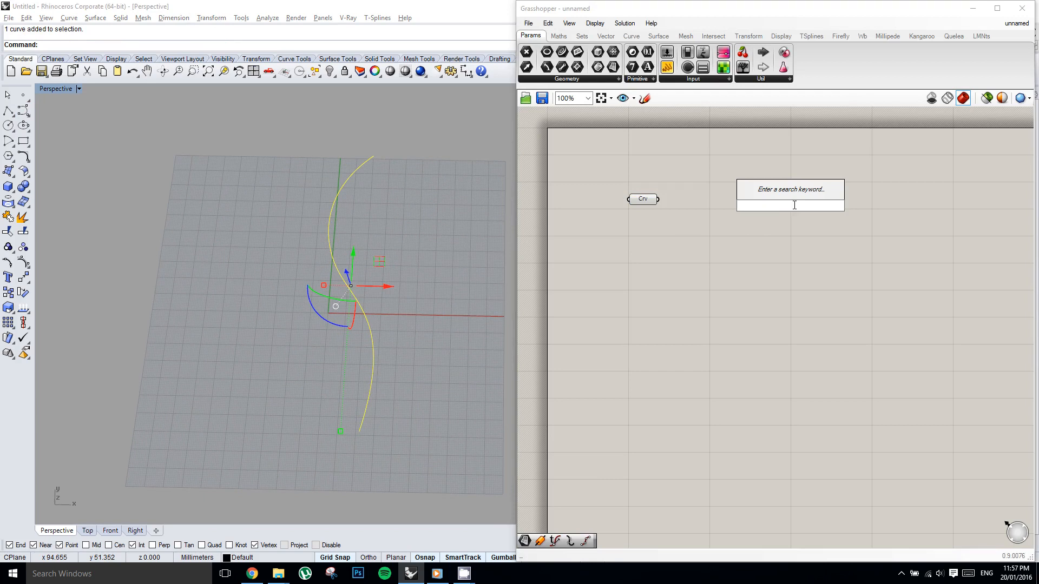
{"action": "type", "text": "pipe"}
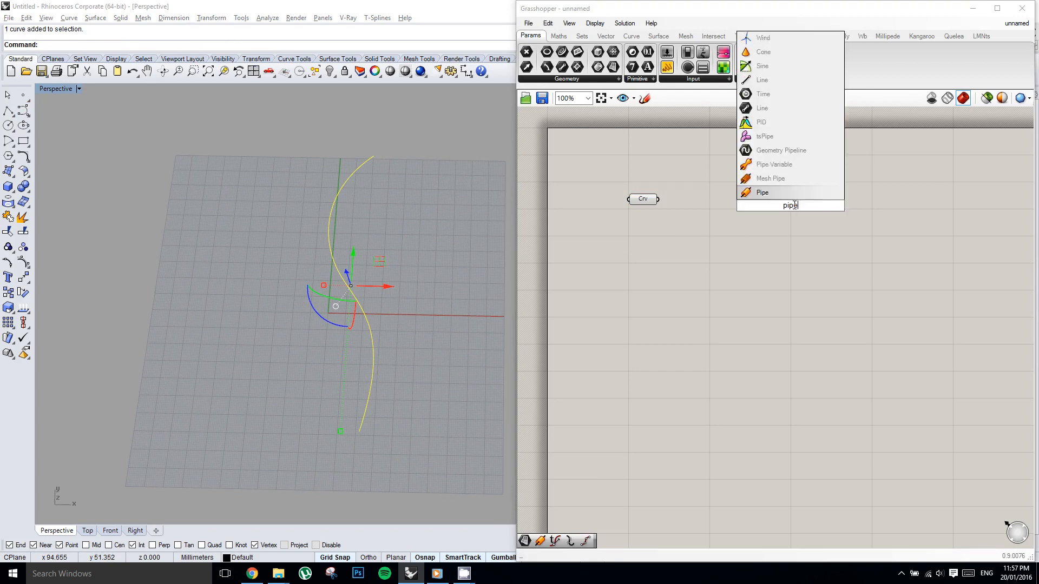
{"action": "key", "text": "Return"}
{"action": "left_click_drag", "start_coordinate": [658, 199], "coordinate": [772, 195]}
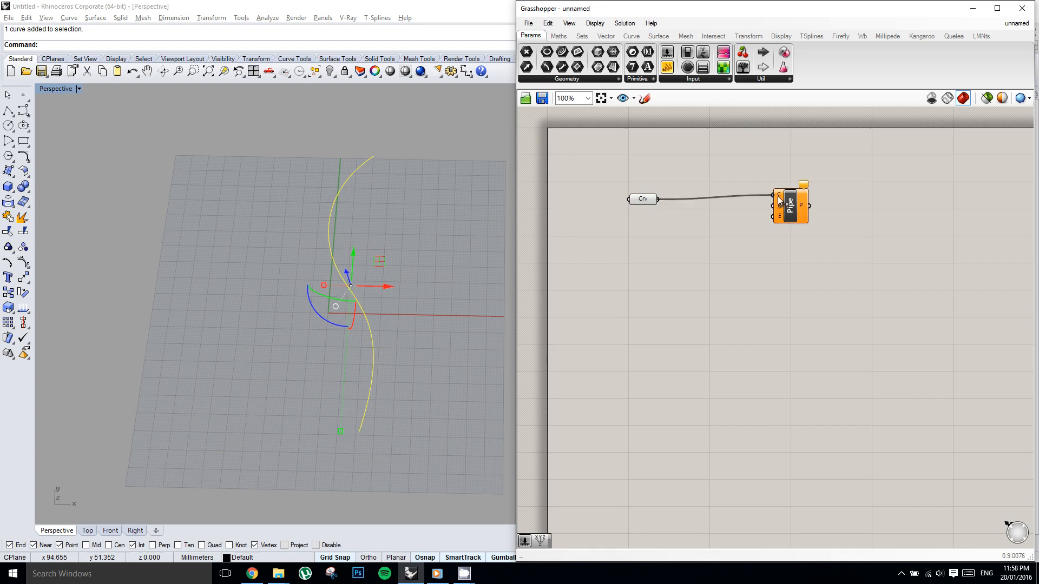
{"action": "right_click_drag", "start_coordinate": [712, 210], "coordinate": [744, 212]}
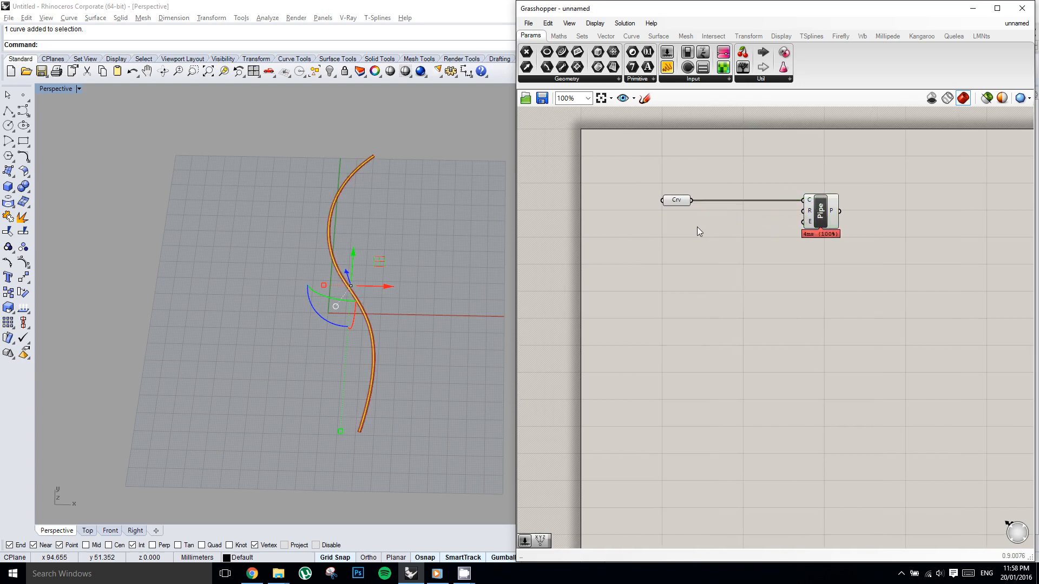
Place a number slider below the Curve parameter and set its maximum to 50.
{"action": "double_click", "coordinate": [698, 227]}
{"action": "left_click", "coordinate": [668, 52]}
{"action": "left_click", "coordinate": [692, 237]}
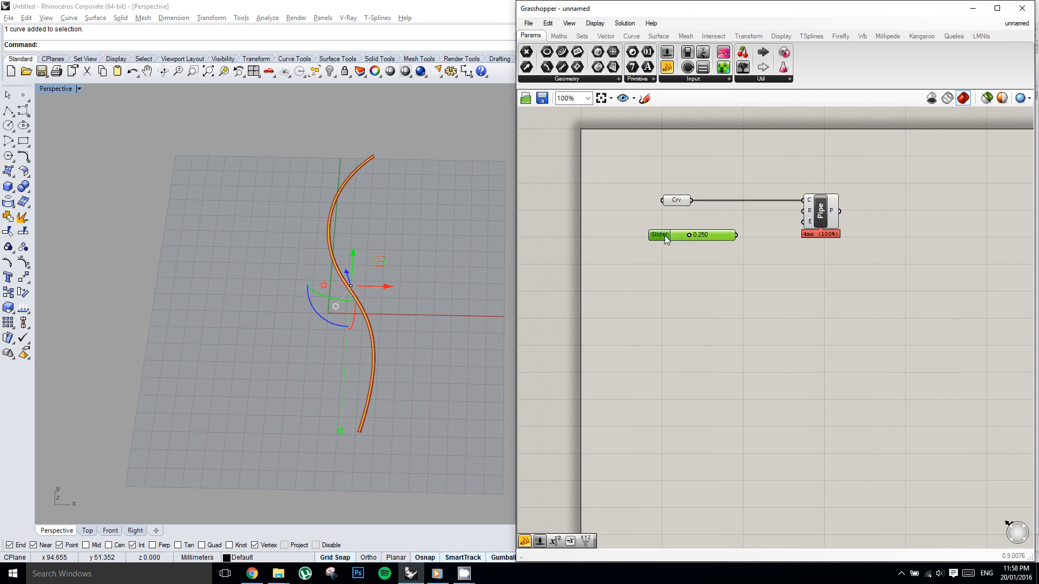
{"action": "double_click", "coordinate": [663, 238]}
{"action": "double_click", "coordinate": [671, 264]}
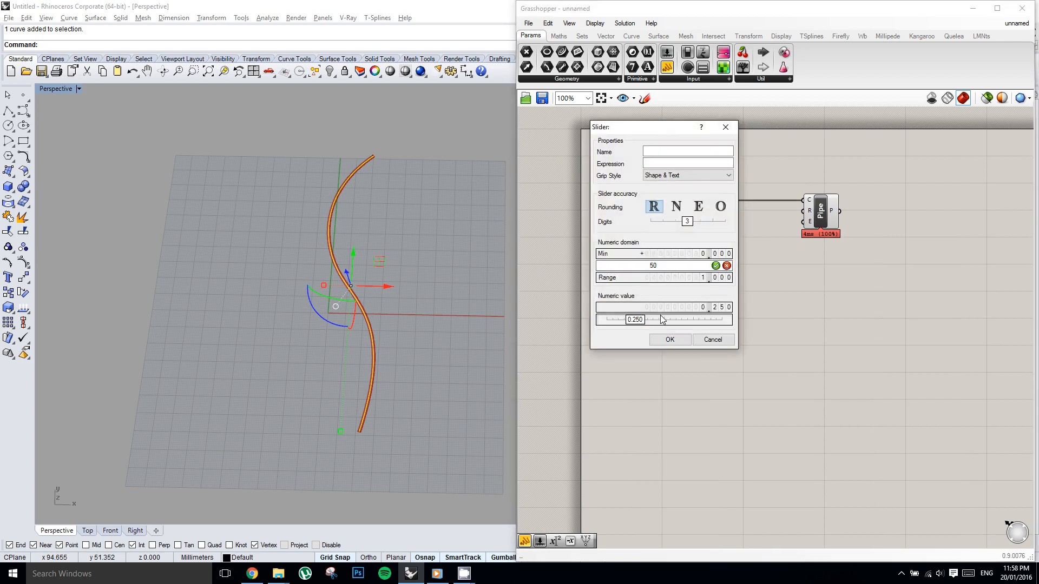
{"action": "key", "text": "Return"}
Connect the slider to the Pipe component's radius input and set the radius to 28.090.
{"action": "scroll", "coordinate": [735, 236], "scroll_direction": "up", "scroll_amount": 2}
{"action": "left_click_drag", "start_coordinate": [729, 240], "coordinate": [832, 203]}
{"action": "left_click_drag", "start_coordinate": [639, 241], "coordinate": [686, 240]}
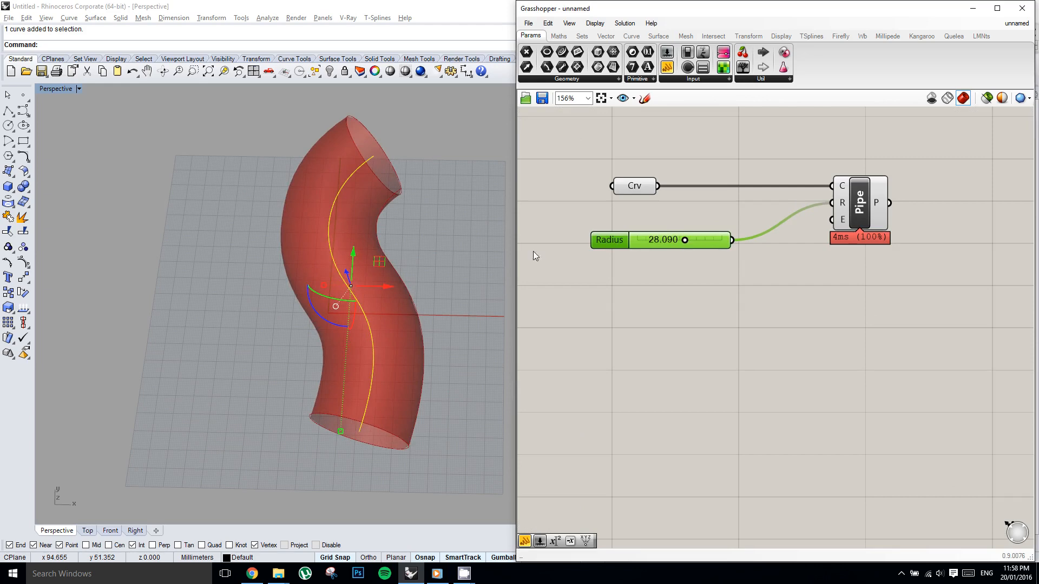
{"action": "mouse_move", "coordinate": [396, 262]}
{"action": "right_mouse_down"}
{"action": "mouse_move", "coordinate": [377, 209]}
{"action": "mouse_move", "coordinate": [388, 243]}
{"action": "mouse_move", "coordinate": [369, 263]}
{"action": "mouse_move", "coordinate": [352, 260]}
{"action": "mouse_move", "coordinate": [379, 259]}
{"action": "right_mouse_up"}
Add a Divide Surface component and connect the Pipe output to its surface input.
{"action": "right_click_drag", "start_coordinate": [1019, 188], "coordinate": [846, 242]}
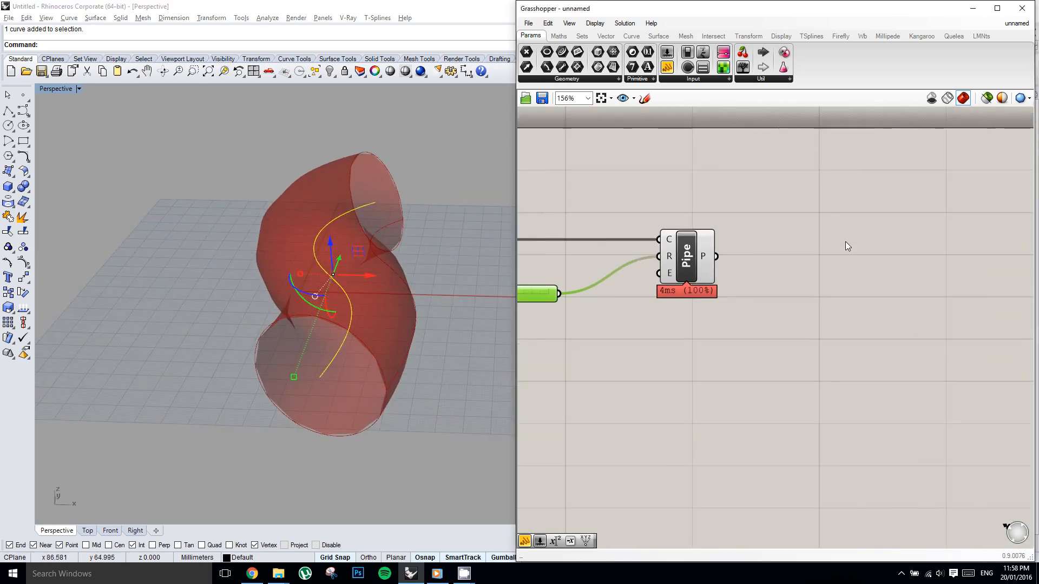
{"action": "double_click", "coordinate": [846, 241]}
{"action": "type", "text": "div"}
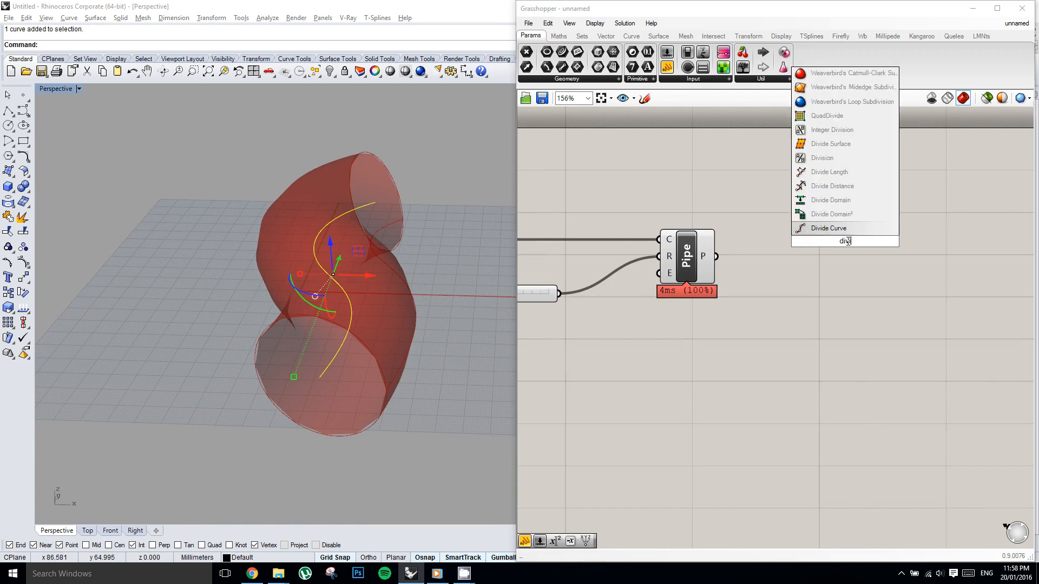
{"action": "type", "text": "ide sur"}
{"action": "key", "text": "Return"}
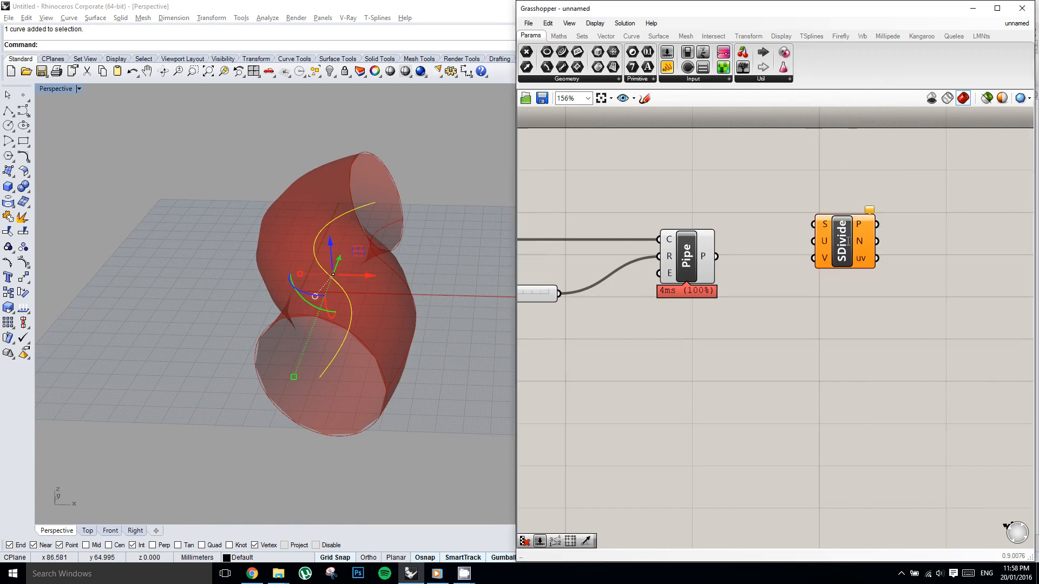
{"action": "mouse_move", "coordinate": [714, 256]}
{"action": "left_mouse_down"}
{"action": "mouse_move", "coordinate": [817, 224]}
{"action": "mouse_move", "coordinate": [844, 253]}
{"action": "mouse_move", "coordinate": [841, 277]}
{"action": "left_mouse_up"}
{"action": "right_click", "coordinate": [842, 277]}
{"action": "right_click_drag", "start_coordinate": [712, 330], "coordinate": [760, 311]}
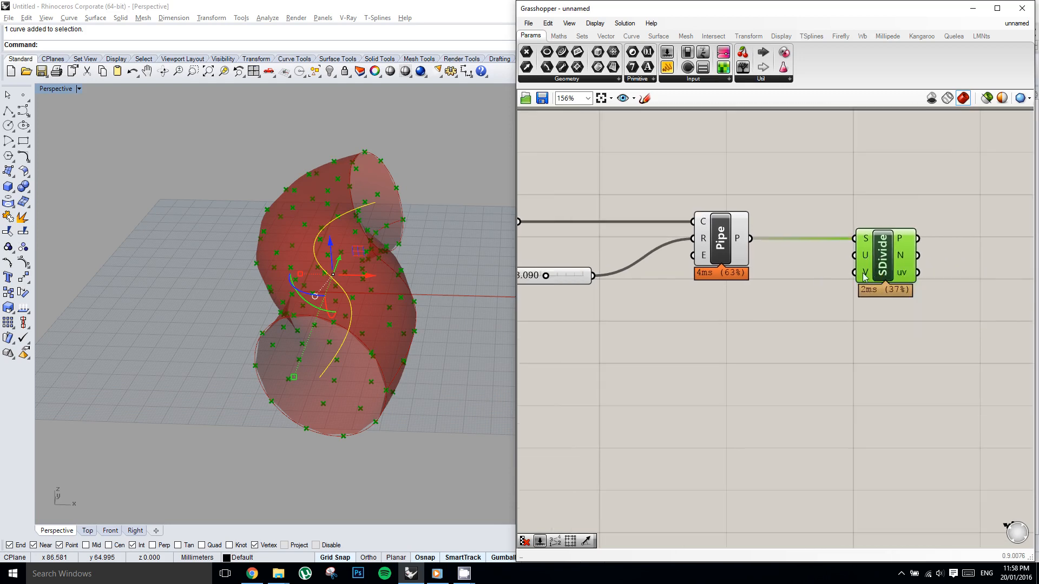
Place another number slider below the Pipe component with a maximum of 20 and integer (N) rounding.
{"action": "right_click_drag", "start_coordinate": [817, 265], "coordinate": [810, 271]}
{"action": "right_click_drag", "start_coordinate": [813, 218], "coordinate": [753, 225]}
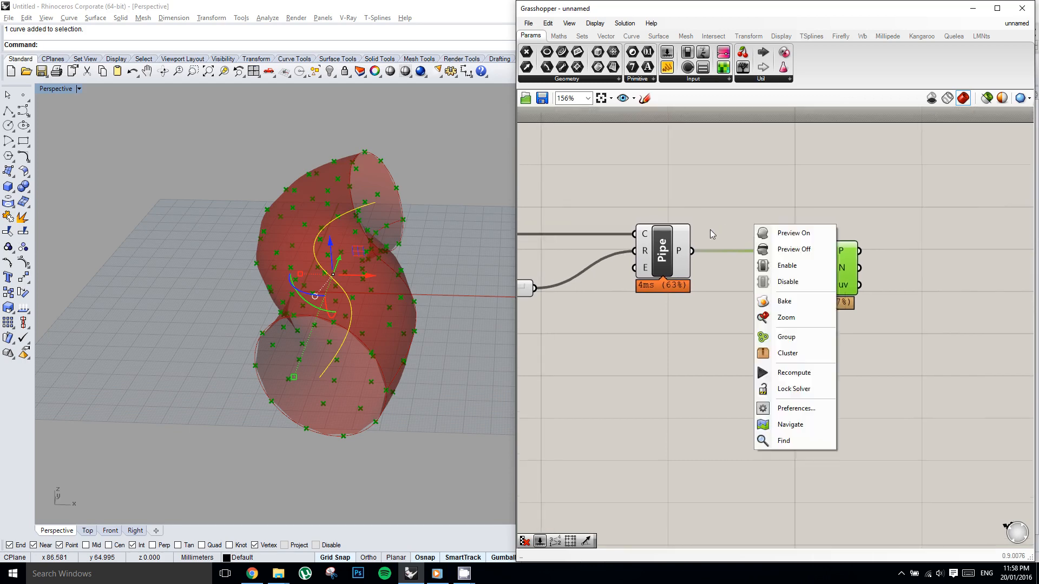
{"action": "scroll", "coordinate": [710, 229], "scroll_direction": "down", "scroll_amount": 1}
{"action": "right_click_drag", "start_coordinate": [703, 191], "coordinate": [804, 197]}
{"action": "left_click_drag", "start_coordinate": [666, 54], "coordinate": [769, 324]}
{"action": "double_click", "coordinate": [725, 320]}
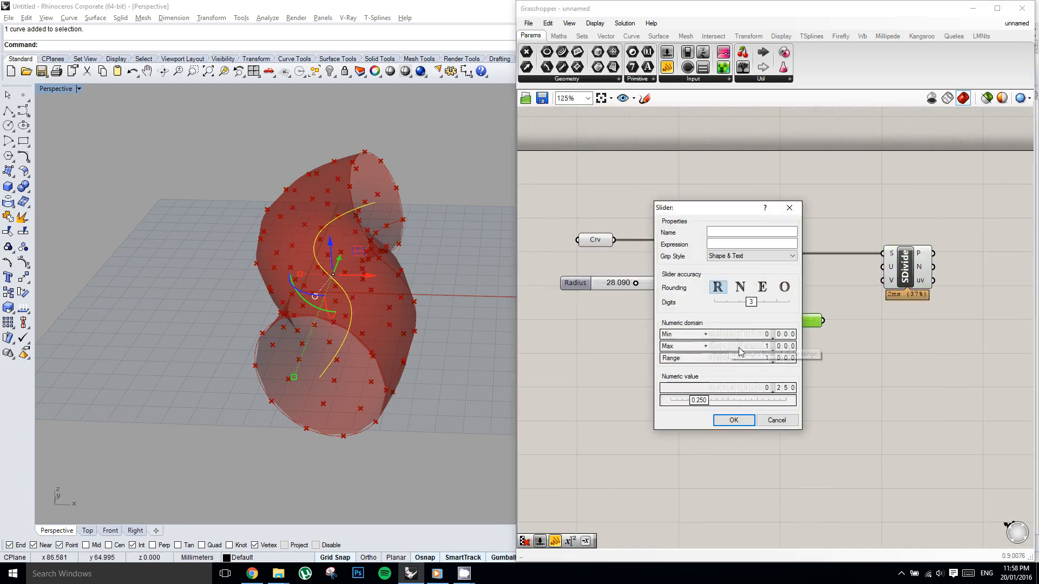
{"action": "double_click", "coordinate": [740, 347]}
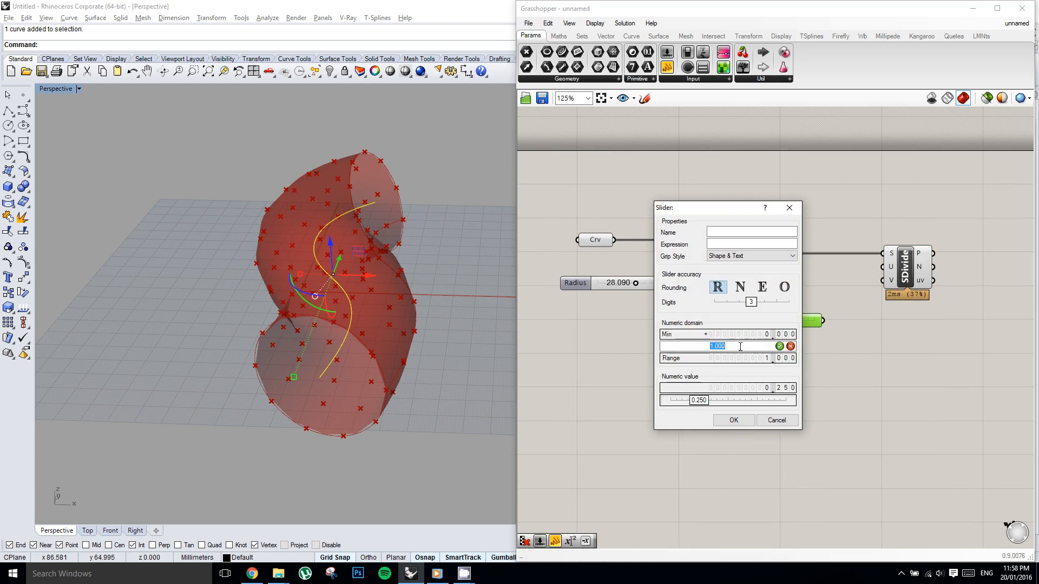
{"action": "left_click", "coordinate": [741, 287]}
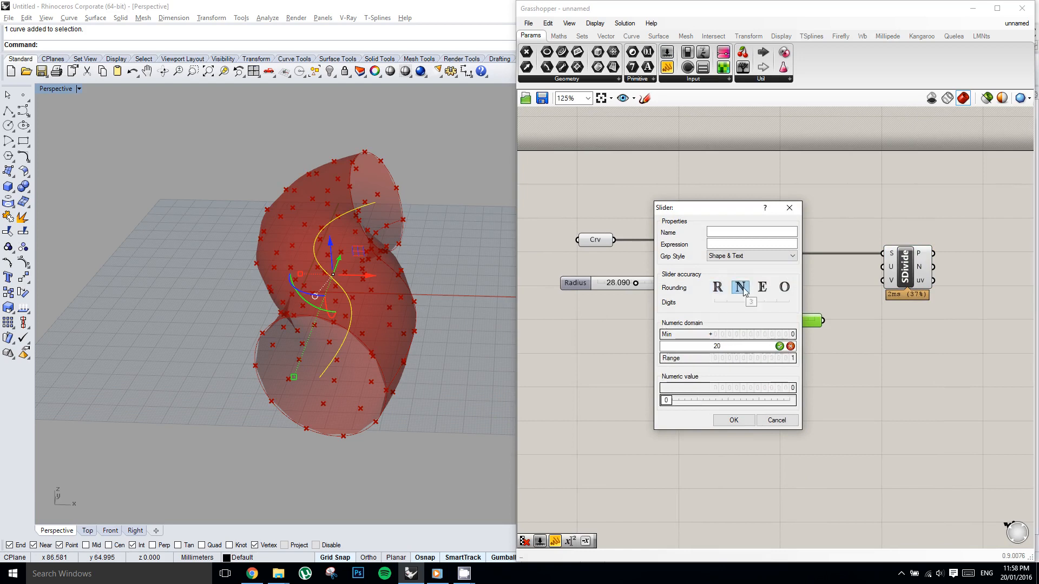
{"action": "left_click", "coordinate": [734, 420]}
Set the new integer slider to 9, then duplicate it just below and set the copy to 10.
{"action": "scroll", "coordinate": [764, 336], "scroll_direction": "up", "scroll_amount": 2}
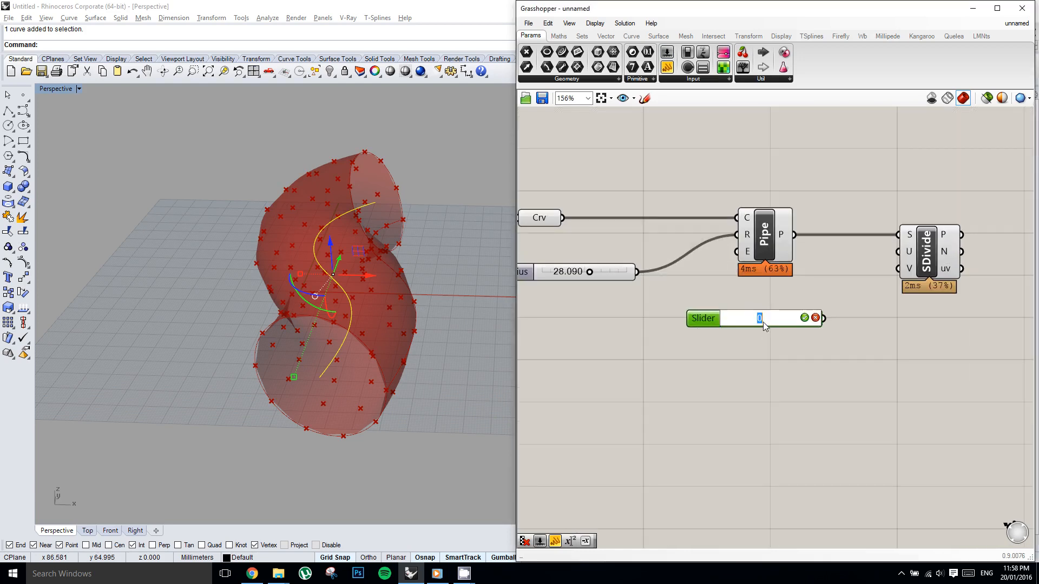
{"action": "left_click_drag", "start_coordinate": [763, 323], "coordinate": [783, 345]}
{"action": "double_click", "coordinate": [783, 345]}
{"action": "key", "text": "Return"}
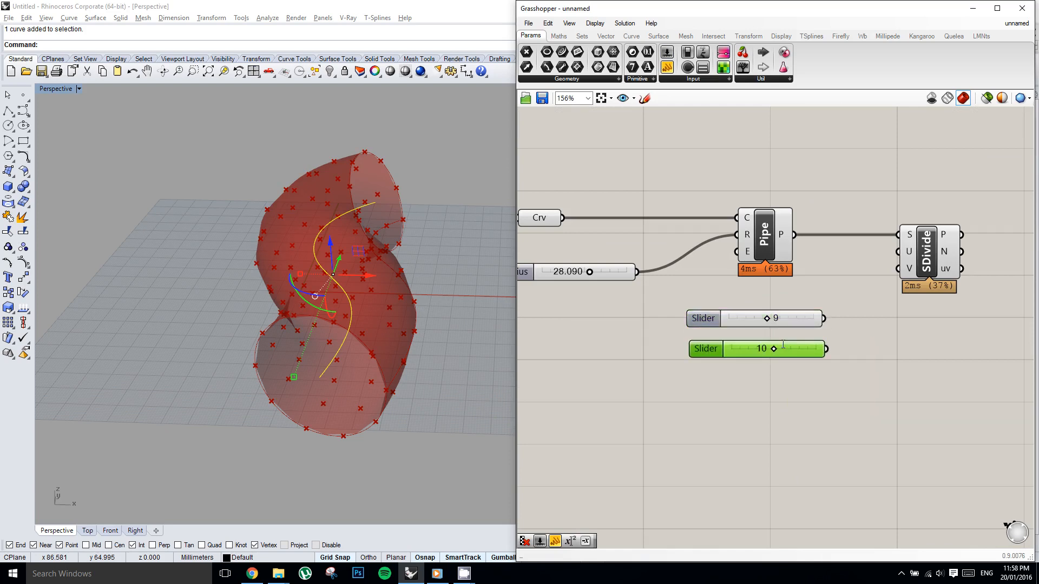
Connect the slider set to 9 to Divide Surface's U input and the slider set to 10 to its V input.
{"action": "left_click_drag", "start_coordinate": [825, 318], "coordinate": [897, 271]}
{"action": "right_click_drag", "start_coordinate": [893, 304], "coordinate": [857, 320]}
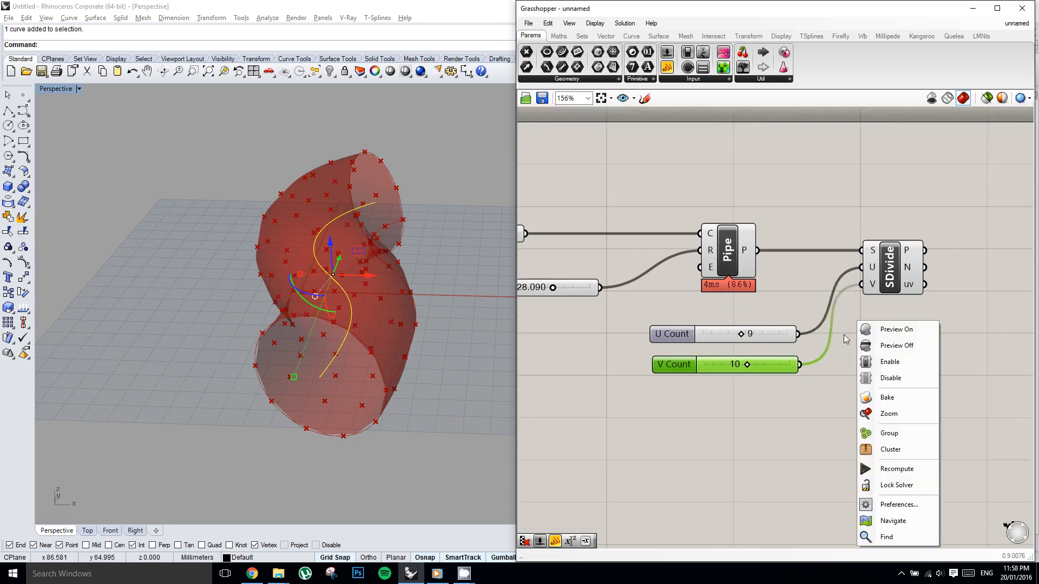
{"action": "right_click_drag", "start_coordinate": [835, 243], "coordinate": [816, 265]}
Add a Cull Pattern component and place it above and beyond the Divide Surface component.
{"action": "mouse_move", "coordinate": [900, 208]}
{"action": "right_mouse_down"}
{"action": "mouse_move", "coordinate": [835, 265]}
{"action": "mouse_move", "coordinate": [812, 266]}
{"action": "right_mouse_up"}
{"action": "double_click", "coordinate": [877, 253]}
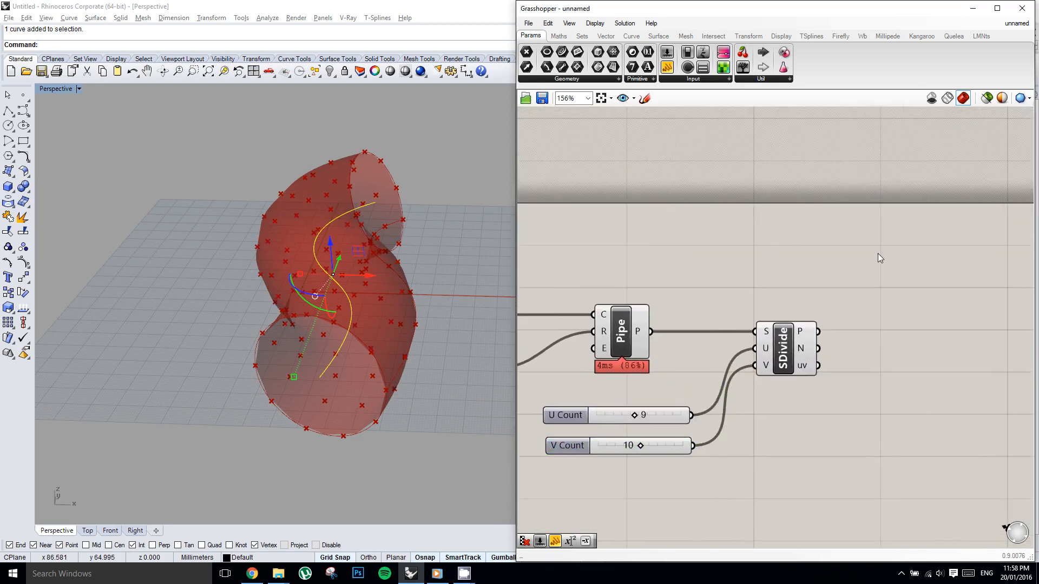
{"action": "type", "text": "cull pat"}
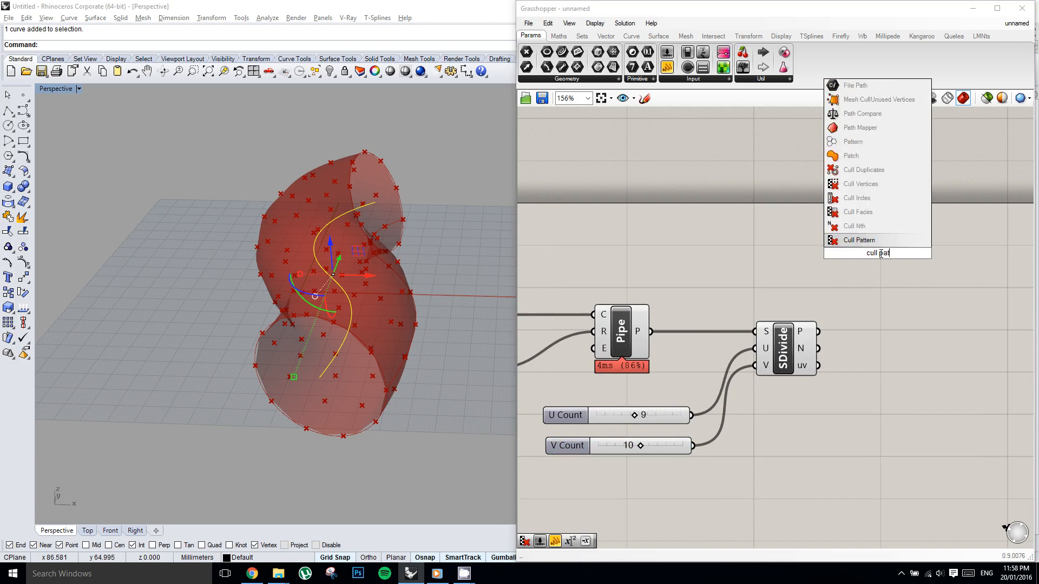
{"action": "key", "text": "Return"}
{"action": "left_click_drag", "start_coordinate": [878, 248], "coordinate": [916, 231]}
{"action": "right_click_drag", "start_coordinate": [862, 234], "coordinate": [798, 336]}
{"action": "scroll", "coordinate": [798, 336], "scroll_direction": "down", "scroll_amount": 1}
Turn off the preview of the Pipe and Divide Surface components.
{"action": "right_click_drag", "start_coordinate": [769, 441], "coordinate": [876, 319]}
{"action": "left_click", "coordinate": [837, 382]}
{"action": "left_click_drag", "start_coordinate": [900, 407], "coordinate": [577, 237]}
{"action": "middle_click", "coordinate": [598, 239]}
{"action": "left_click", "coordinate": [632, 205]}
{"action": "left_click", "coordinate": [684, 213]}
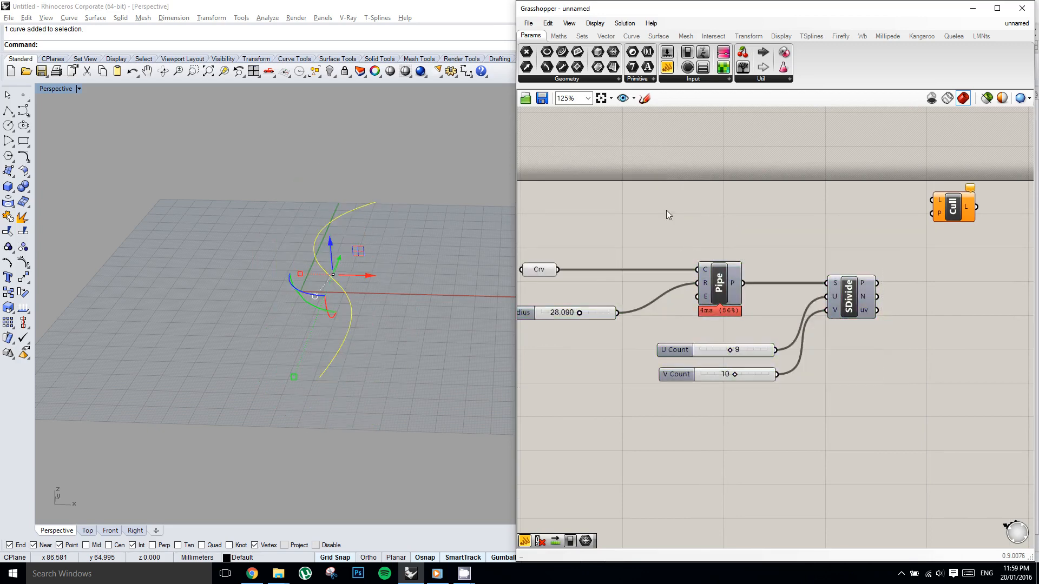
In Rhino, draw a rectangle on the construction plane around the upper half of the S-shaped curve.
{"action": "right_click_drag", "start_coordinate": [346, 213], "coordinate": [323, 220]}
{"action": "left_click", "coordinate": [24, 141]}
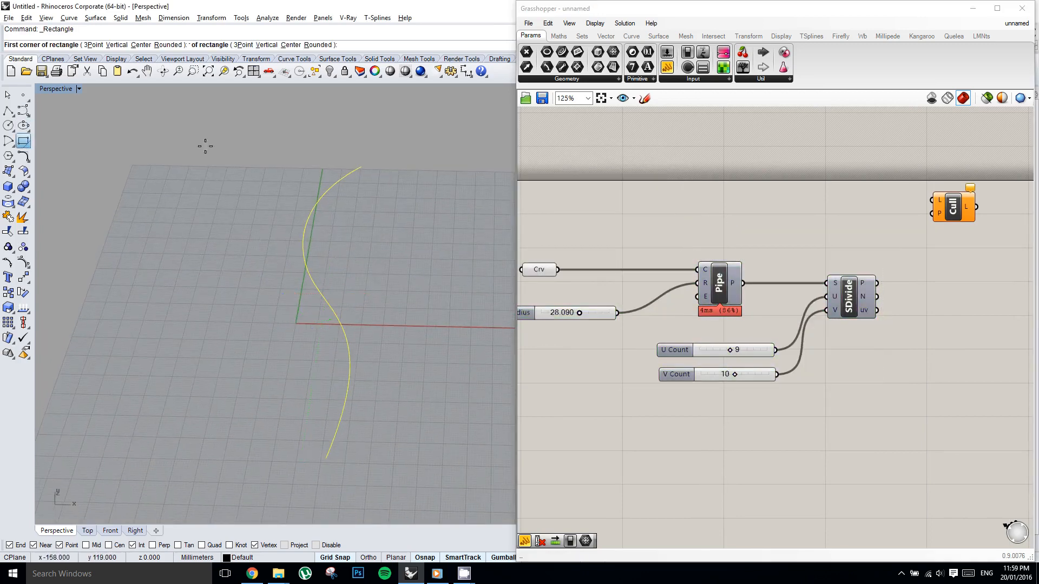
{"action": "right_click_drag", "start_coordinate": [257, 153], "coordinate": [241, 164], "text": "shift"}
{"action": "scroll", "coordinate": [239, 164], "scroll_direction": "down", "scroll_amount": 4}
{"action": "left_click", "coordinate": [192, 128]}
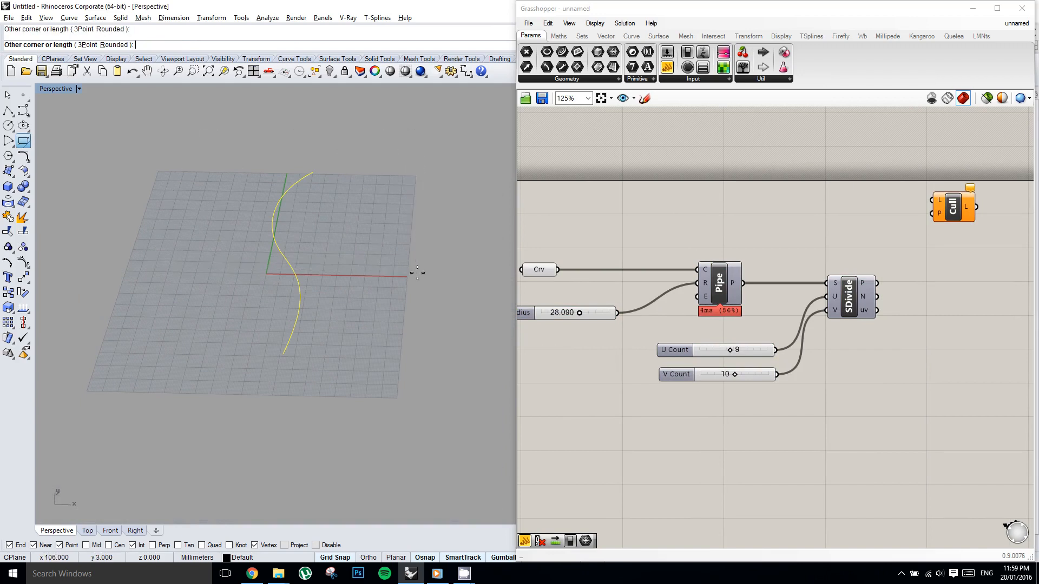
{"action": "left_click", "coordinate": [418, 252]}
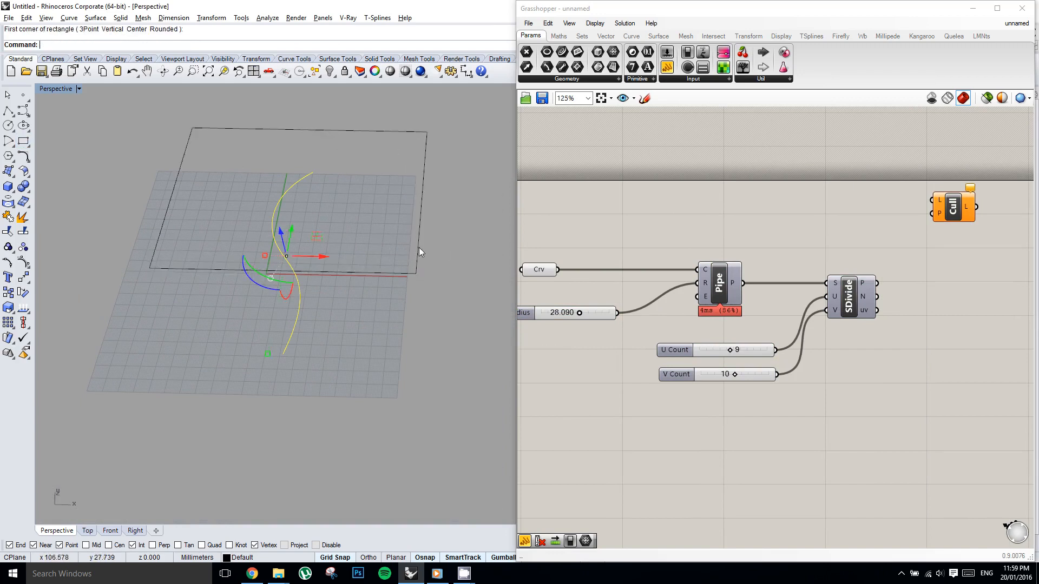
Add a Curve parameter above the Pipe component and assign the selected Rhino rectangle to it.
{"action": "double_click", "coordinate": [711, 198]}
{"action": "type", "text": "crv"}
{"action": "key", "text": "Return"}
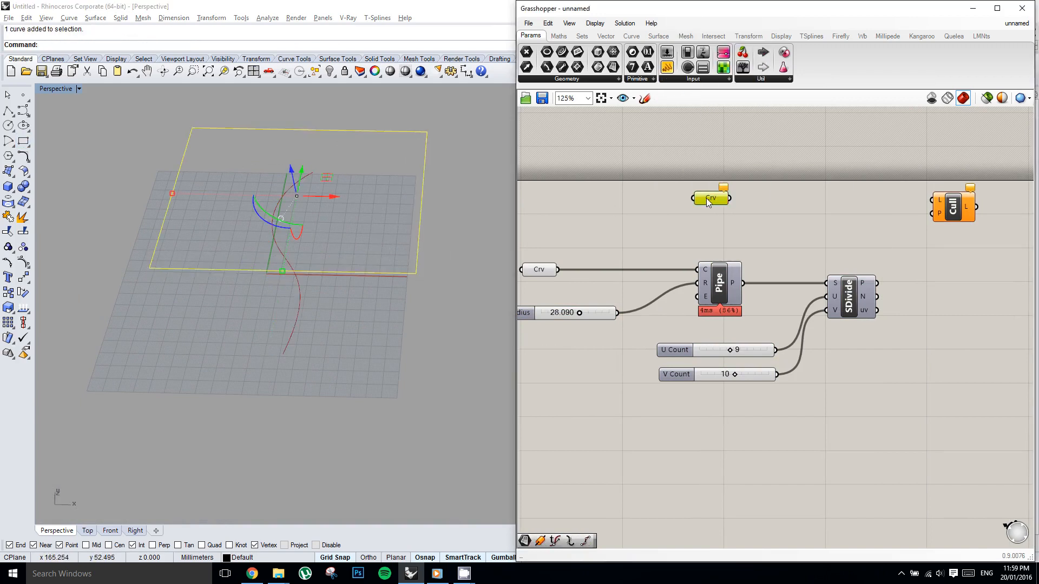
{"action": "right_click", "coordinate": [709, 199]}
{"action": "left_click", "coordinate": [732, 367]}
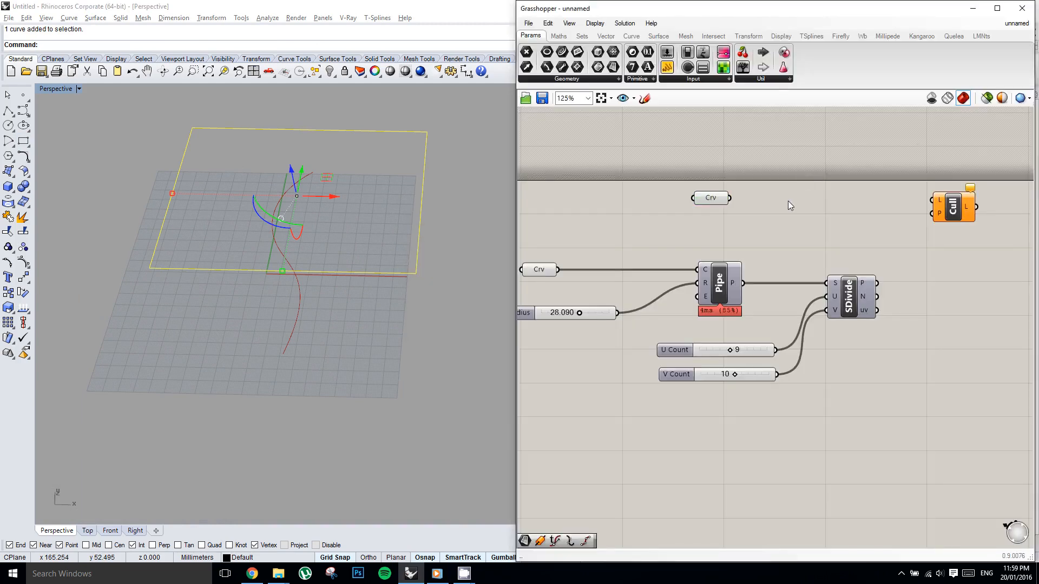
Add a Surface parameter beside the rectangle's Curve parameter and connect the curve to it.
{"action": "double_click", "coordinate": [788, 201]}
{"action": "type", "text": "srf"}
{"action": "key", "text": "Return"}
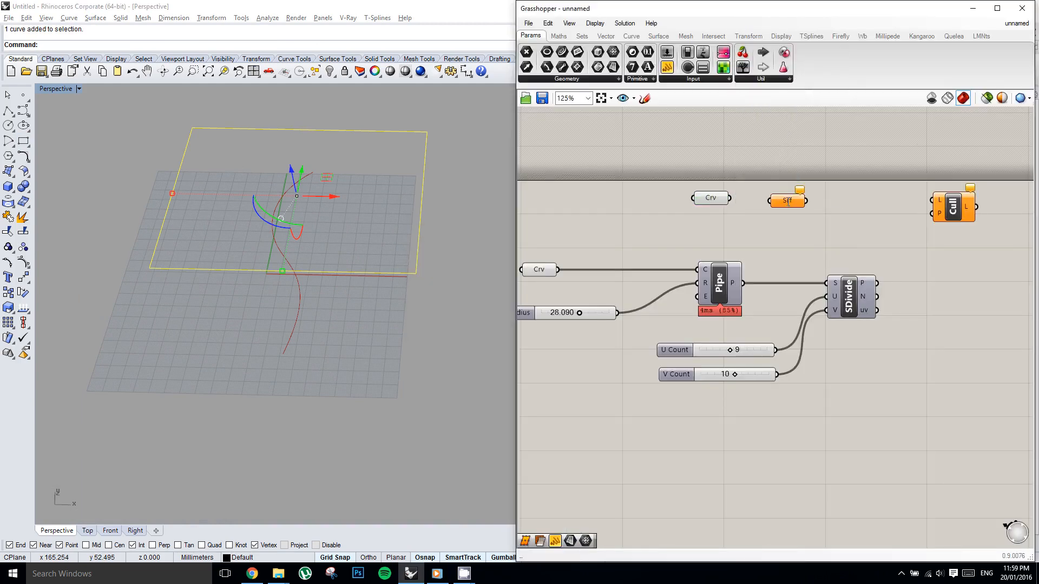
{"action": "right_click_drag", "start_coordinate": [822, 185], "coordinate": [803, 186]}
{"action": "left_click_drag", "start_coordinate": [712, 199], "coordinate": [752, 201]}
{"action": "left_click_drag", "start_coordinate": [769, 203], "coordinate": [763, 199]}
Duplicate the Divide Surface component above the original and connect the rectangle's Surface parameter to its S input.
{"action": "mouse_move", "coordinate": [839, 302]}
{"action": "left_mouse_down"}
{"action": "mouse_move", "coordinate": [851, 206]}
{"action": "mouse_move", "coordinate": [849, 216]}
{"action": "left_mouse_up"}
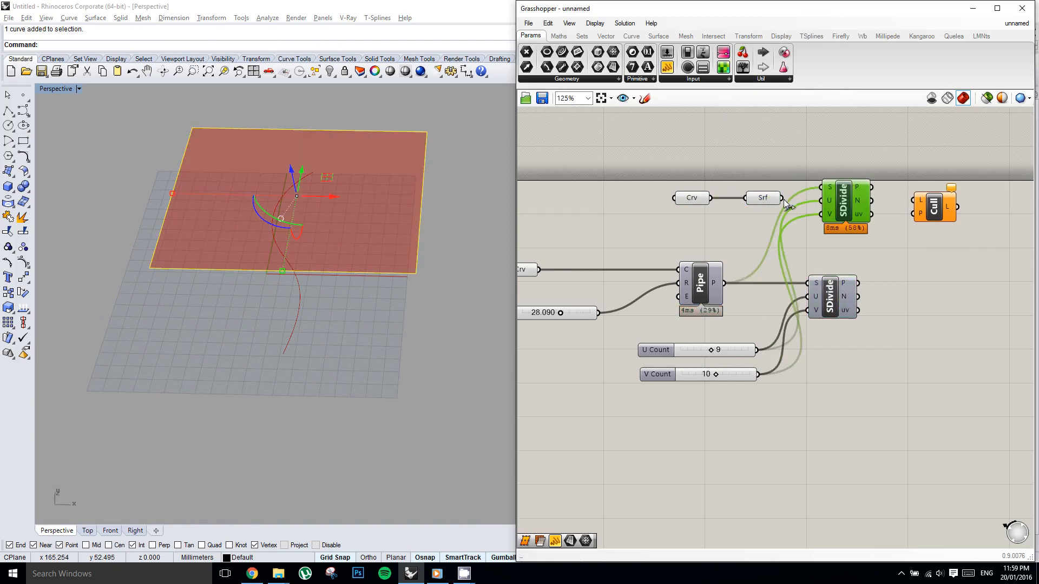
{"action": "left_click_drag", "start_coordinate": [783, 198], "coordinate": [818, 198]}
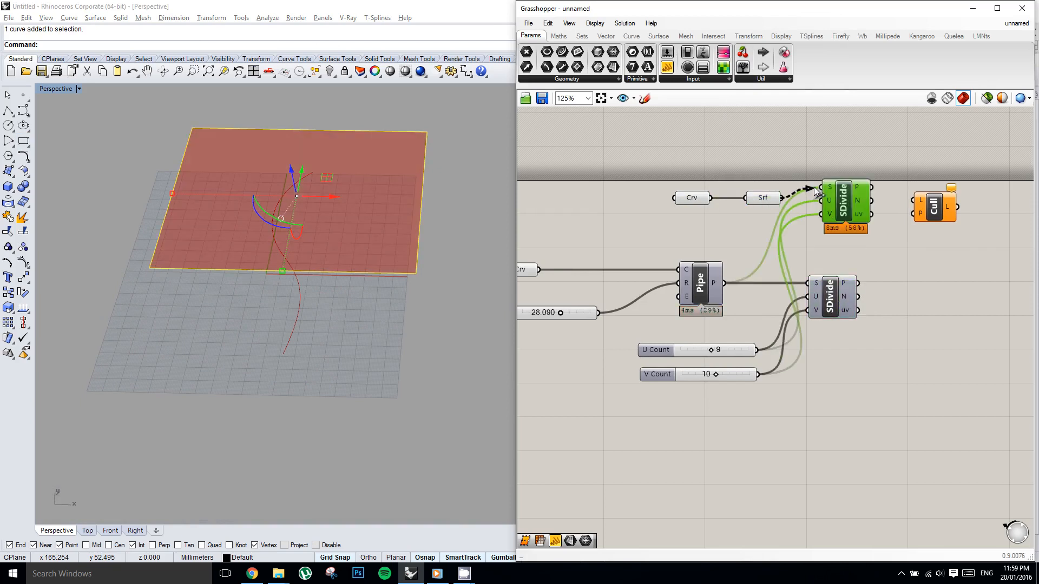
{"action": "middle_click", "coordinate": [838, 211]}
{"action": "right_click_drag", "start_coordinate": [901, 151], "coordinate": [836, 152]}
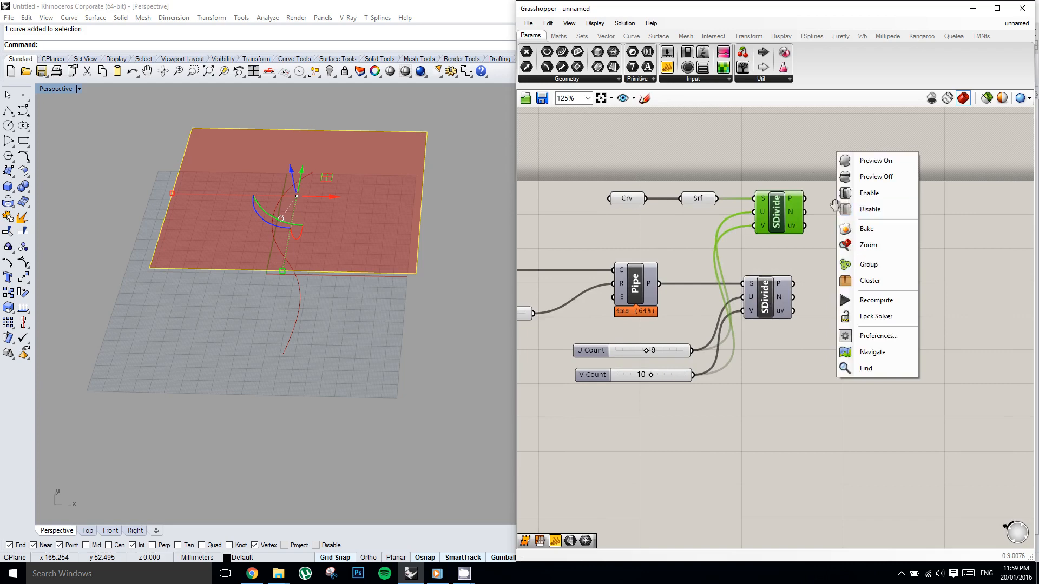
{"action": "left_click", "coordinate": [809, 161]}
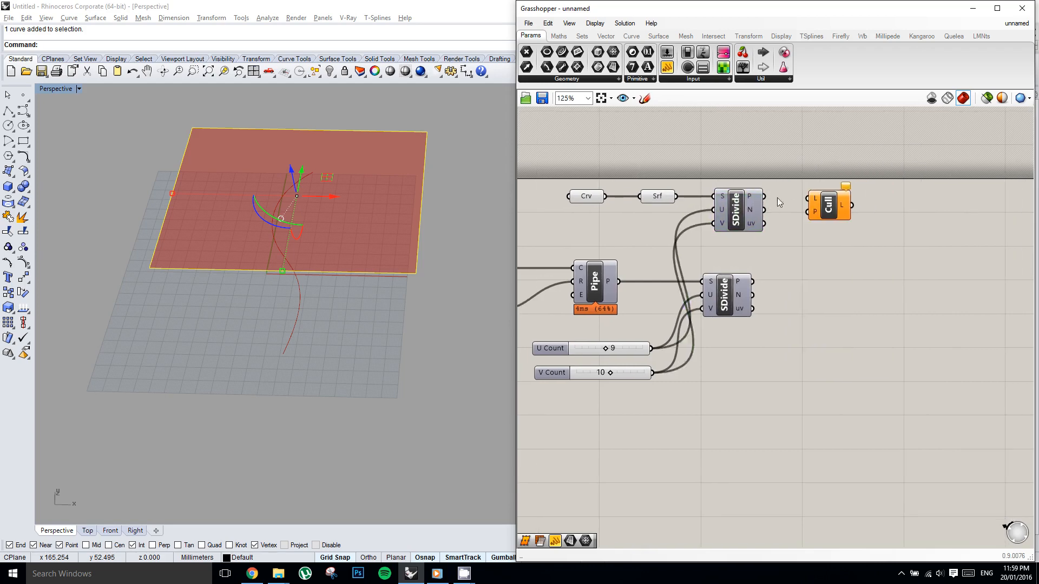
{"action": "left_click_drag", "start_coordinate": [823, 204], "coordinate": [851, 205]}
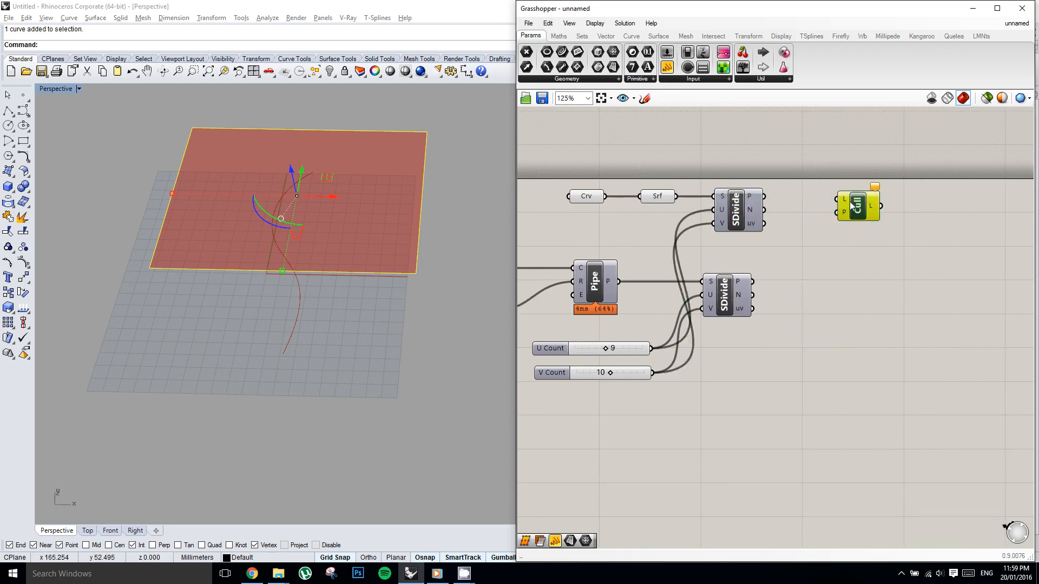
Turn on the preview of the duplicated Divide Surface component and view its points on the rectangle.
{"action": "left_click", "coordinate": [752, 202]}
{"action": "middle_click", "coordinate": [752, 202]}
{"action": "left_click", "coordinate": [777, 173]}
{"action": "right_click_drag", "start_coordinate": [267, 164], "coordinate": [306, 221], "text": "shift"}
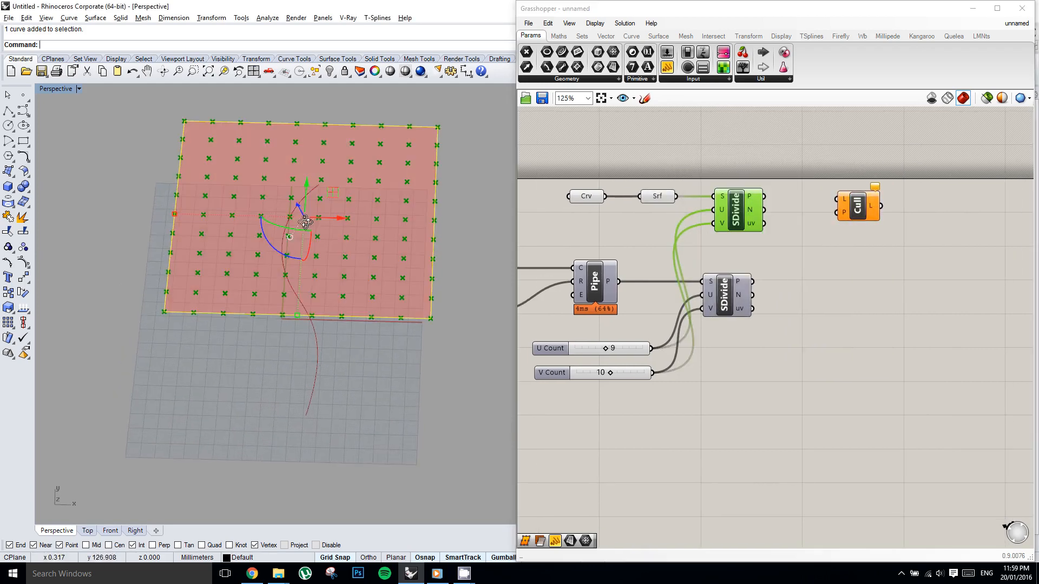
{"action": "right_click_drag", "start_coordinate": [382, 211], "coordinate": [392, 233], "text": "shift"}
{"action": "scroll", "coordinate": [394, 233], "scroll_direction": "up", "scroll_amount": 2}
{"action": "right_click_drag", "start_coordinate": [779, 229], "coordinate": [771, 235]}
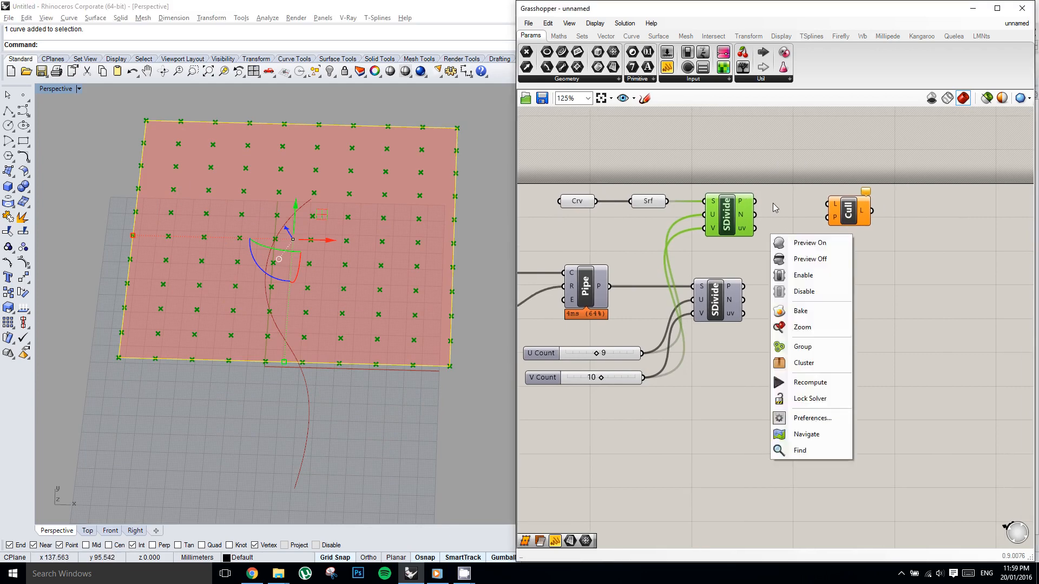
{"action": "left_click", "coordinate": [772, 203]}
Connect the duplicated Divide Surface's P output to Cull Pattern's L input, and turn off that Divide Surface's preview.
{"action": "left_click_drag", "start_coordinate": [755, 201], "coordinate": [872, 213]}
{"action": "left_click", "coordinate": [728, 217]}
{"action": "middle_click", "coordinate": [728, 217]}
{"action": "left_click", "coordinate": [756, 188]}
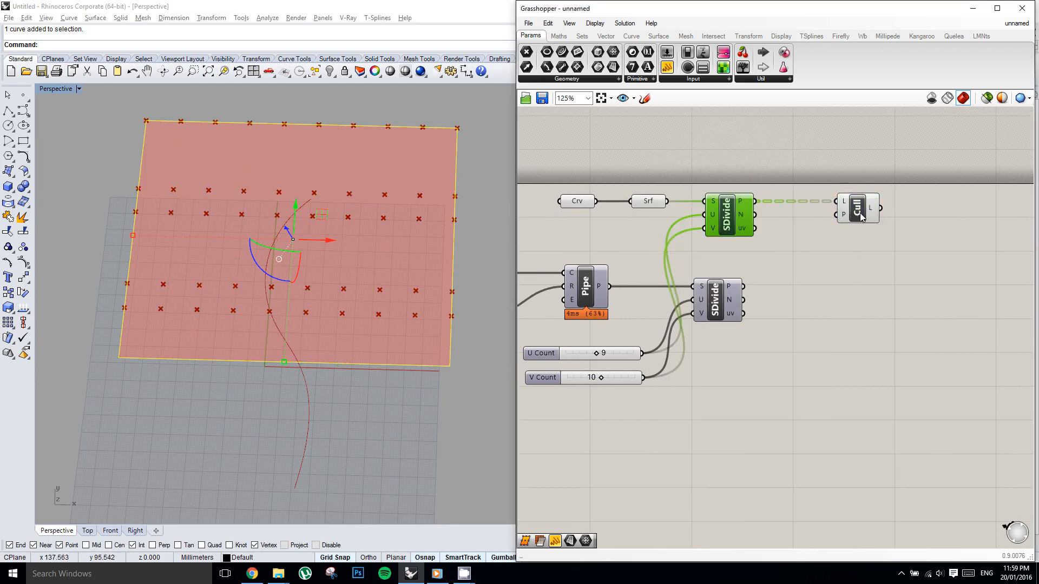
{"action": "left_click", "coordinate": [861, 215]}
{"action": "right_click_drag", "start_coordinate": [861, 218], "coordinate": [859, 226]}
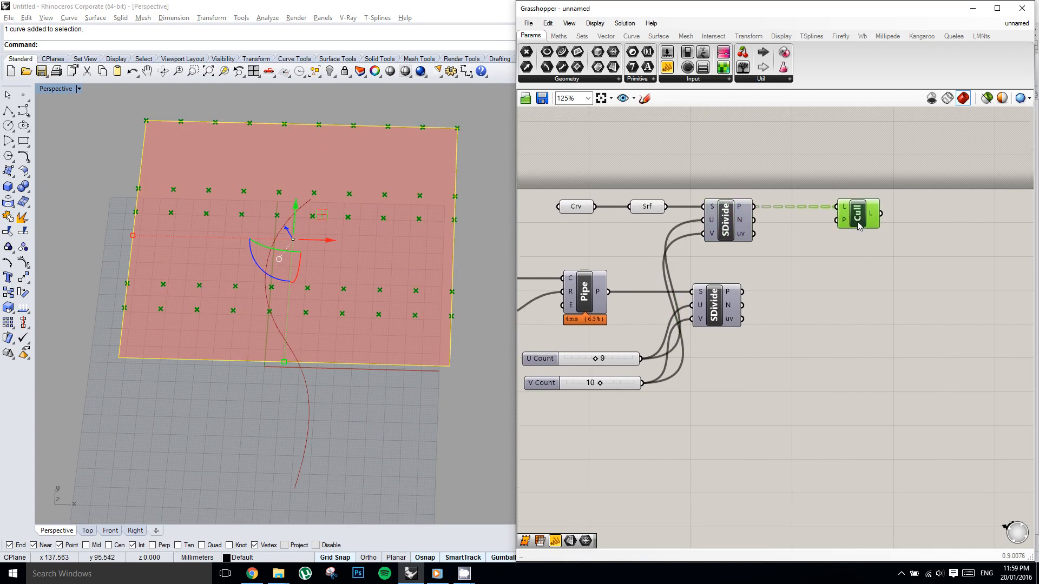
Add a Panel above the definition containing the cull pattern True and False on separate lines.
{"action": "mouse_move", "coordinate": [846, 222]}
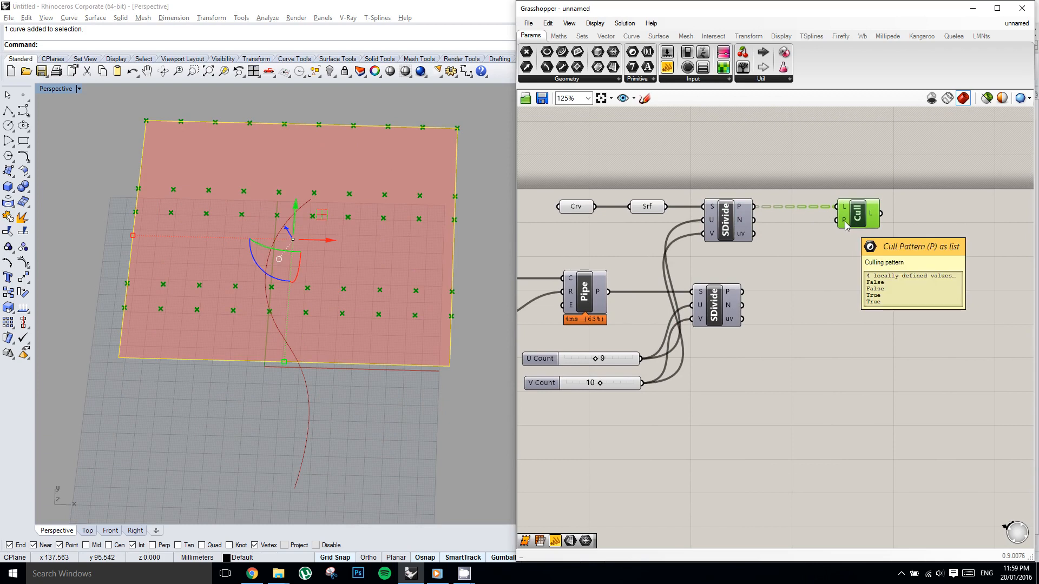
{"action": "right_click_drag", "start_coordinate": [814, 212], "coordinate": [819, 213]}
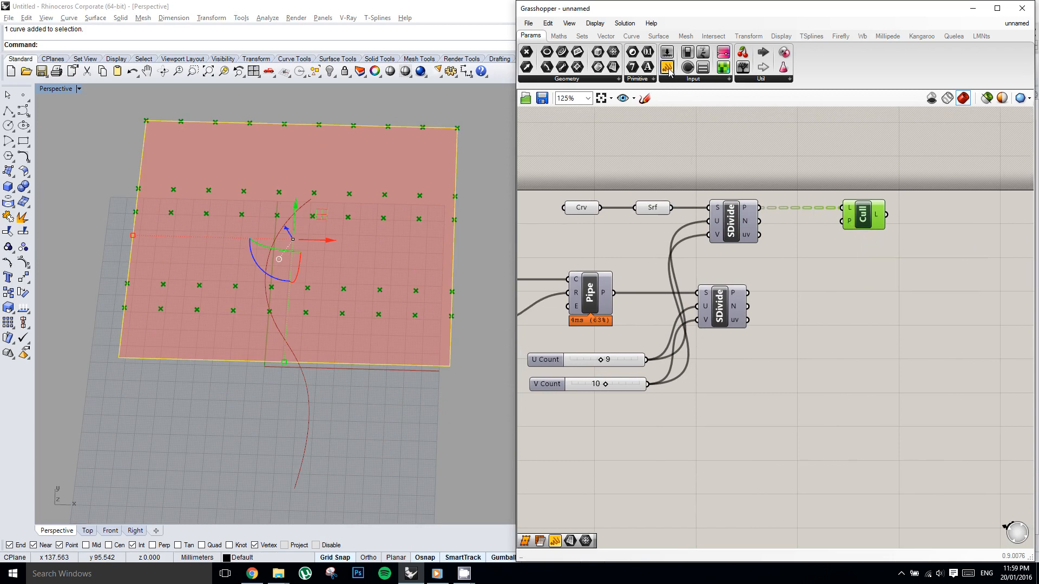
{"action": "left_click_drag", "start_coordinate": [669, 72], "coordinate": [732, 144]}
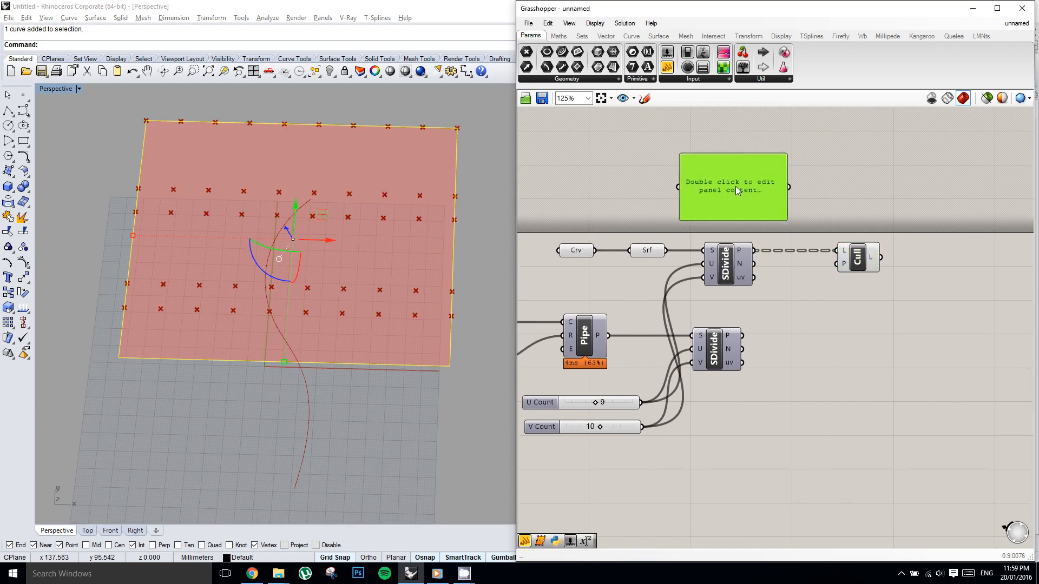
{"action": "double_click", "coordinate": [735, 185]}
{"action": "type", "text": "True"}
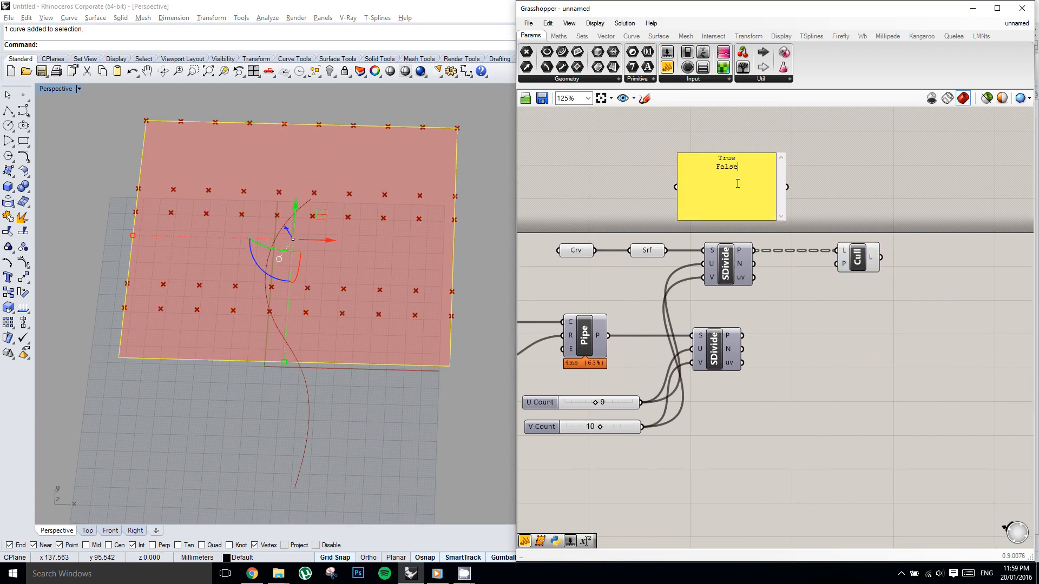
{"action": "left_click", "coordinate": [807, 193]}
{"action": "right_click_drag", "start_coordinate": [806, 174], "coordinate": [776, 171]}
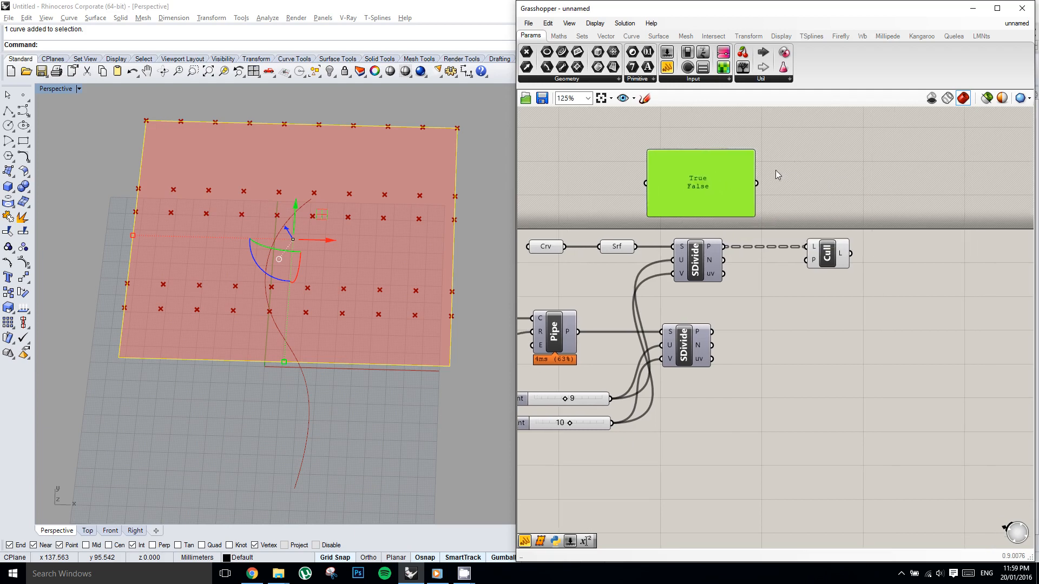
Connect the True/False panel to Cull Pattern's P input and turn off the panel's Multiline Data option.
{"action": "left_click_drag", "start_coordinate": [757, 184], "coordinate": [810, 261]}
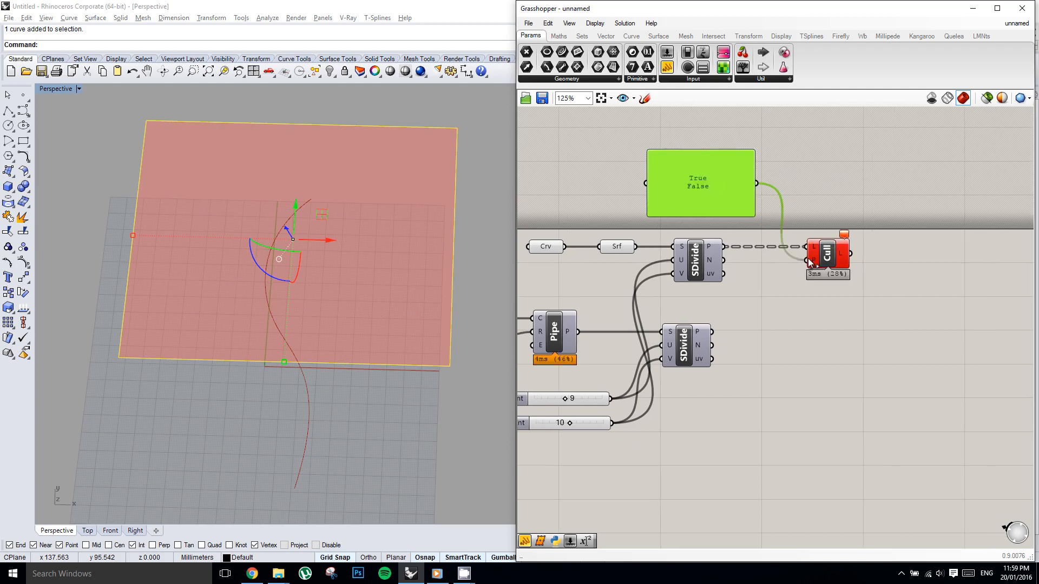
{"action": "scroll", "coordinate": [817, 264], "scroll_direction": "up", "scroll_amount": 1}
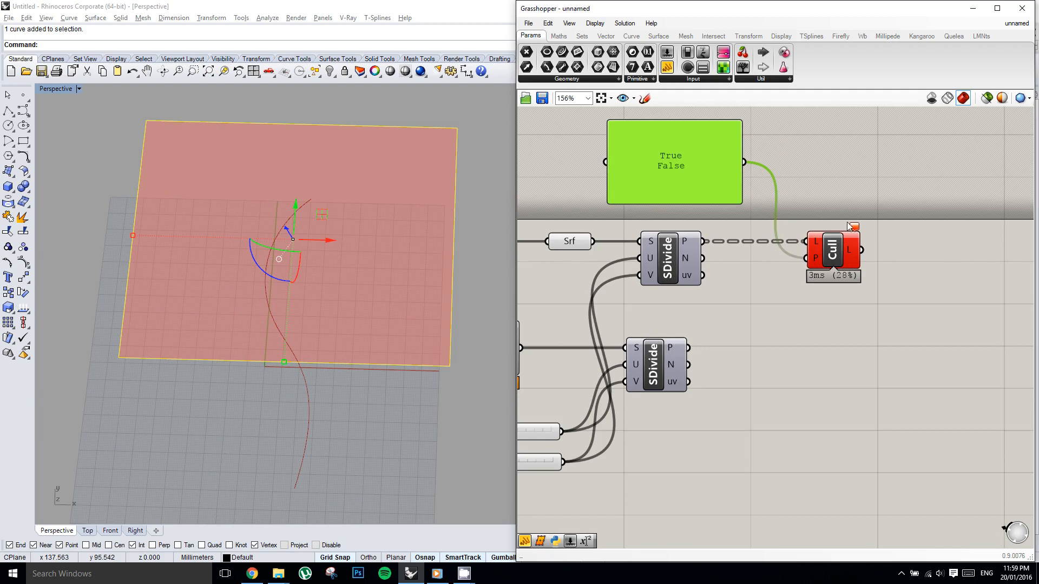
{"action": "mouse_move", "coordinate": [855, 228]}
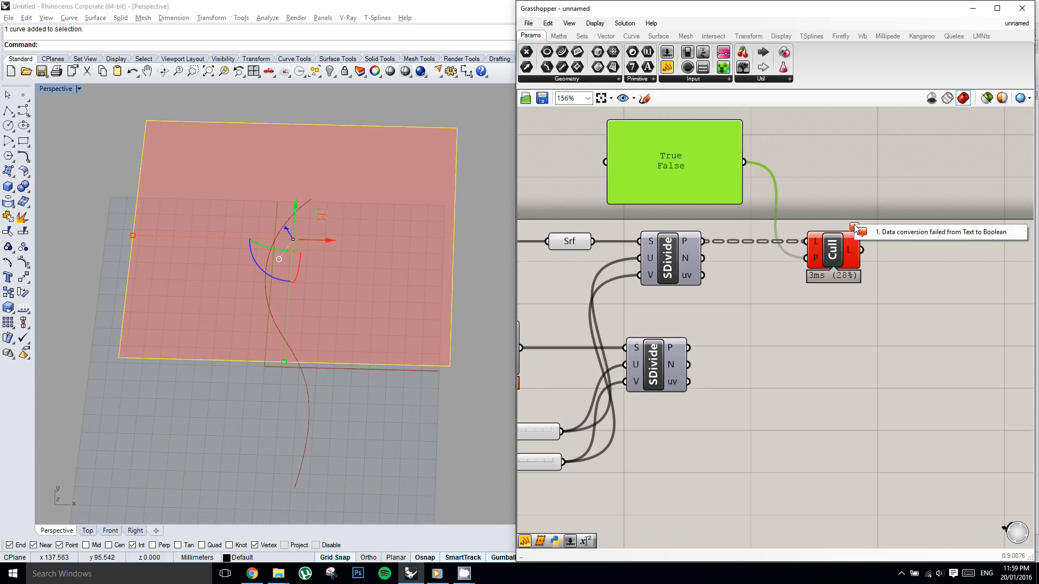
{"action": "right_click_drag", "start_coordinate": [815, 192], "coordinate": [823, 204]}
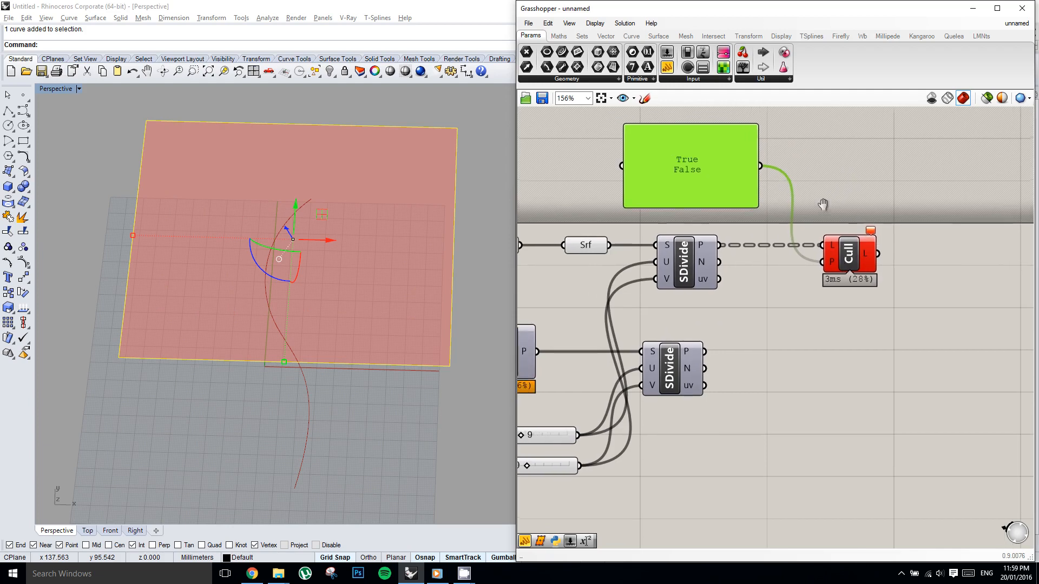
{"action": "right_click", "coordinate": [711, 156]}
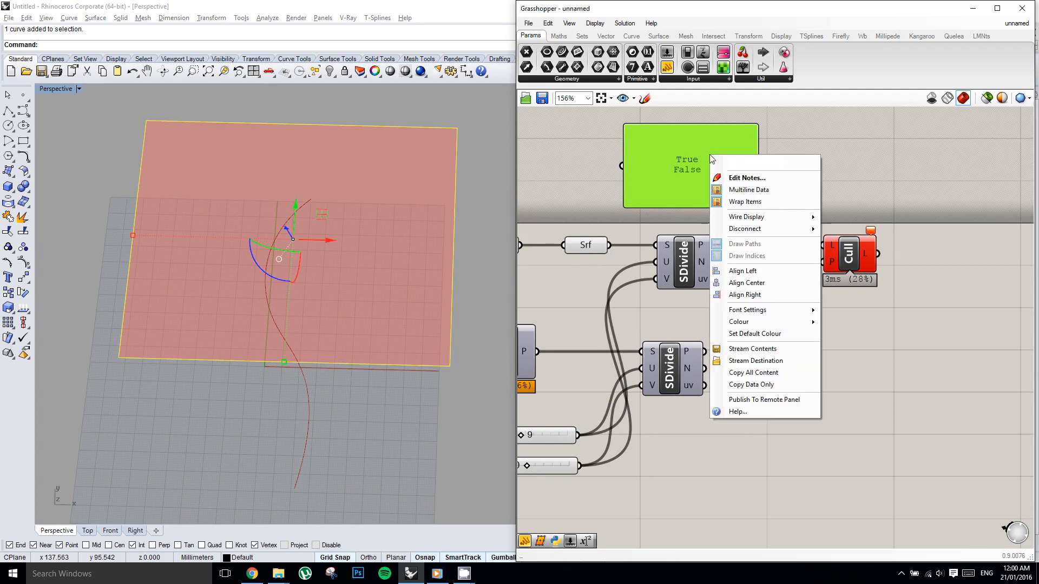
{"action": "left_click", "coordinate": [743, 189]}
{"action": "right_click_drag", "start_coordinate": [783, 203], "coordinate": [789, 213]}
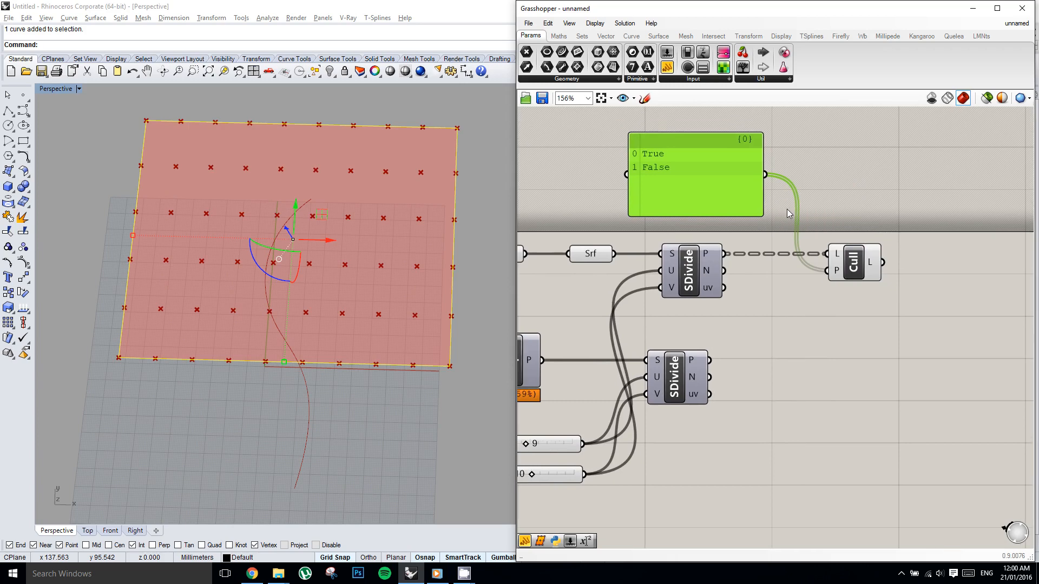
{"action": "right_click_drag", "start_coordinate": [917, 191], "coordinate": [922, 187]}
{"action": "scroll", "coordinate": [842, 209], "scroll_direction": "down", "scroll_amount": 2}
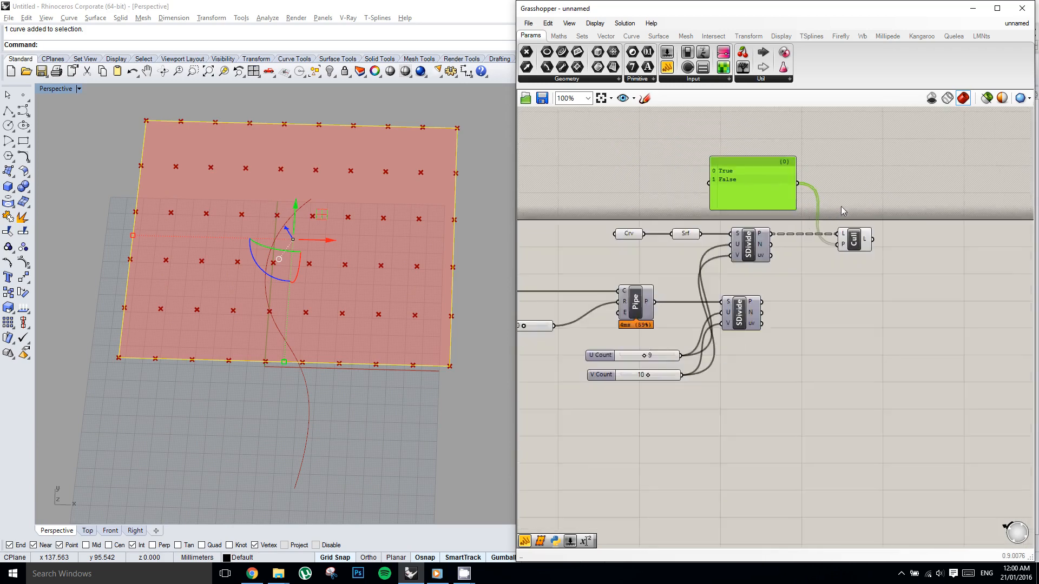
Examine which points on the rectangle the Cull Pattern keeps with the True, False pattern.
{"action": "scroll", "coordinate": [830, 212], "scroll_direction": "up", "scroll_amount": 2}
{"action": "mouse_move", "coordinate": [834, 215]}
{"action": "right_mouse_down"}
{"action": "mouse_move", "coordinate": [856, 217]}
{"action": "mouse_move", "coordinate": [808, 216]}
{"action": "mouse_move", "coordinate": [837, 209]}
{"action": "right_mouse_up"}
{"action": "left_click", "coordinate": [829, 261]}
{"action": "left_click_drag", "start_coordinate": [819, 252], "coordinate": [824, 255]}
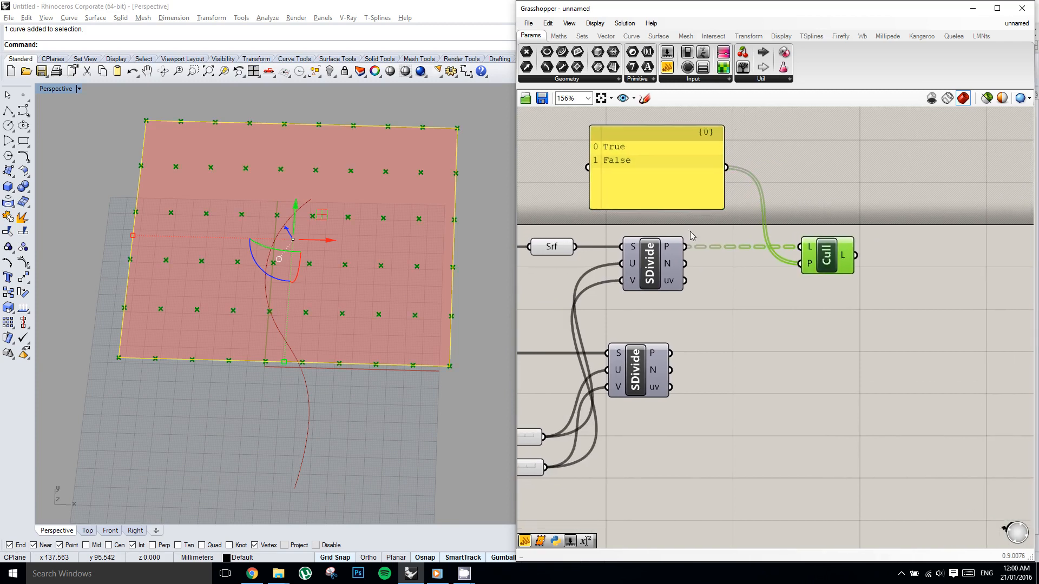
{"action": "right_click_drag", "start_coordinate": [828, 264], "coordinate": [729, 246]}
{"action": "left_click", "coordinate": [644, 167]}
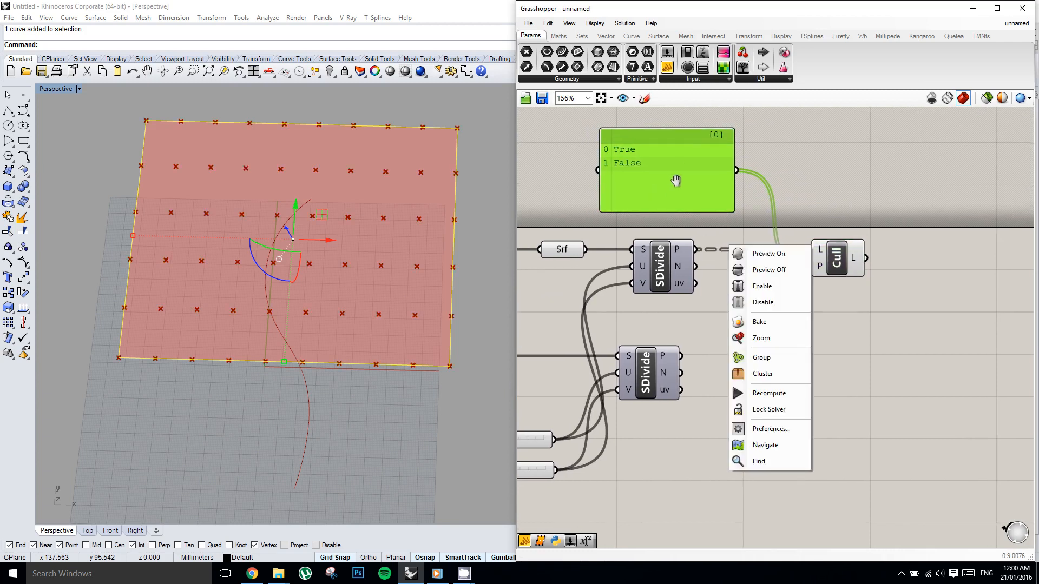
{"action": "left_click", "coordinate": [790, 209]}
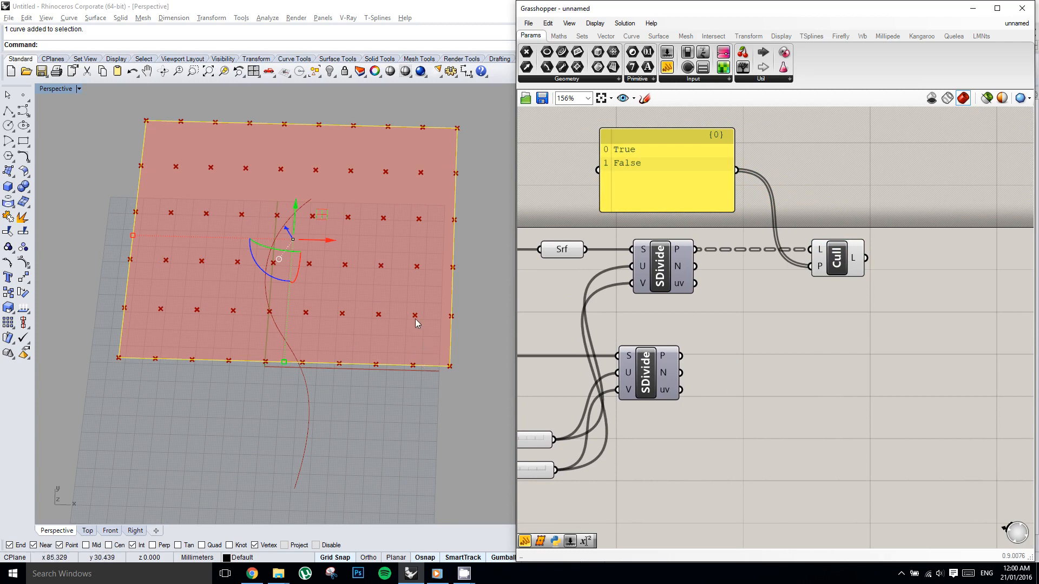
Insert a second True line in the cull pattern panel to make the pattern True, True, False.
{"action": "double_click", "coordinate": [706, 173]}
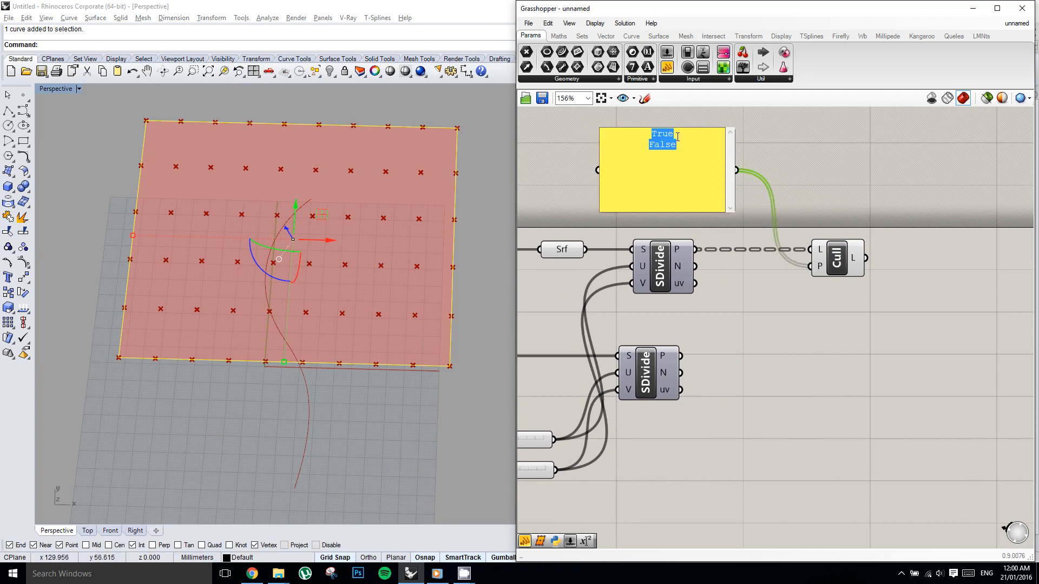
{"action": "left_click", "coordinate": [677, 136]}
{"action": "key", "text": "Return"}
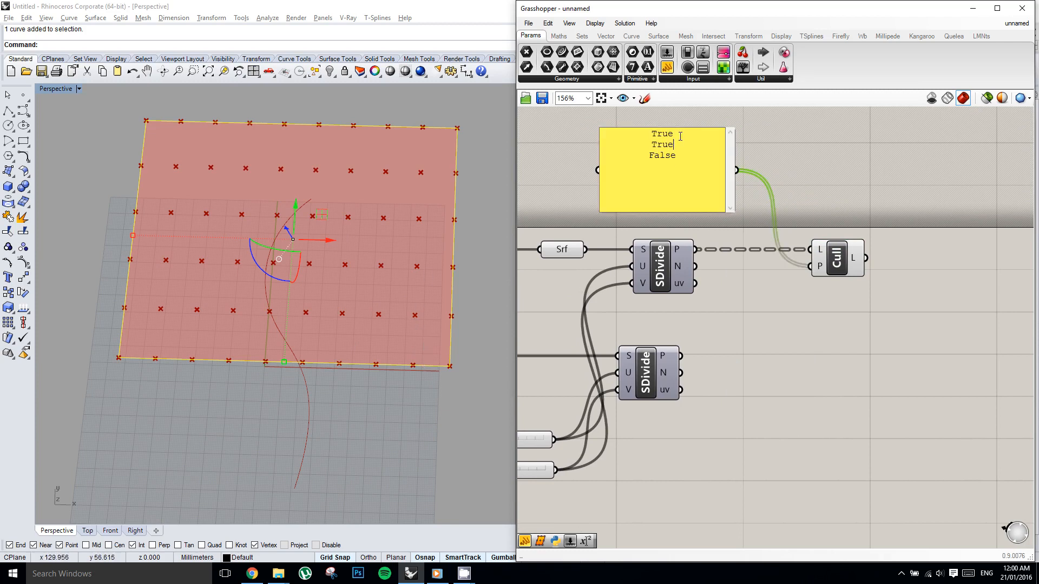
{"action": "key", "text": "ctrl+Return"}
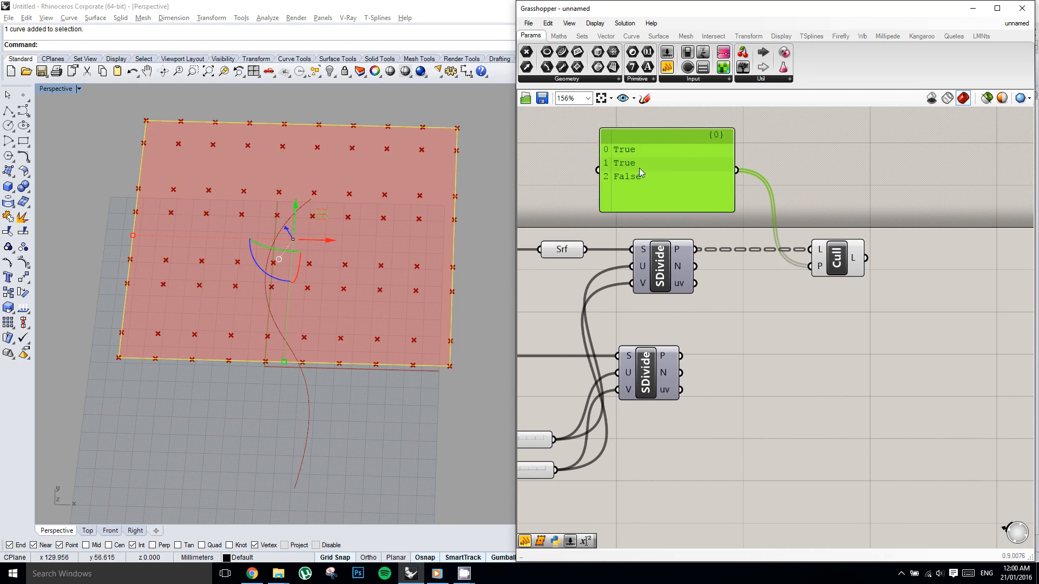
Replace the panel's second line with False to make the pattern True, False, False.
{"action": "double_click", "coordinate": [674, 170]}
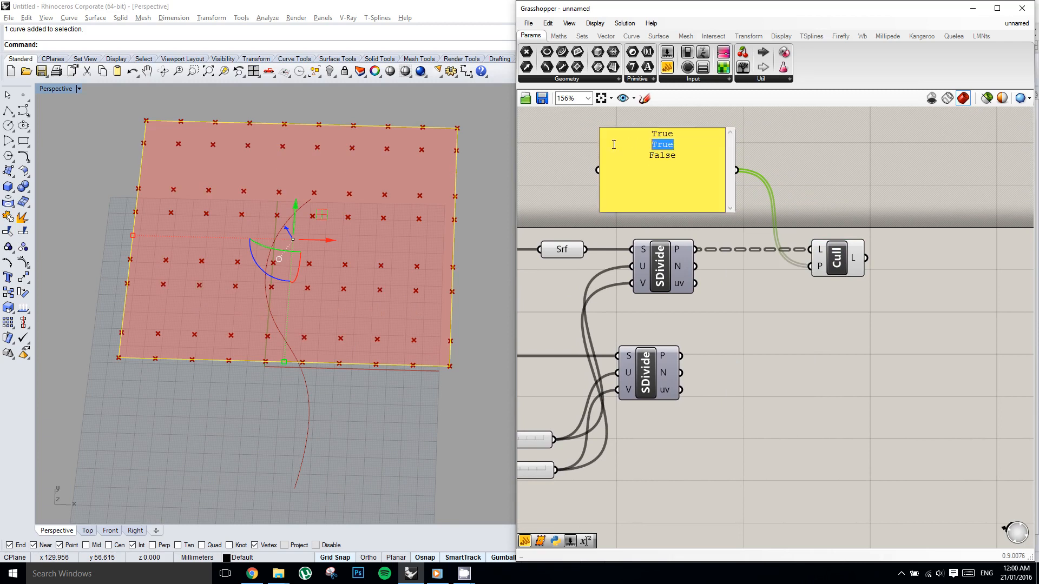
{"action": "type", "text": "False"}
{"action": "left_click", "coordinate": [590, 145]}
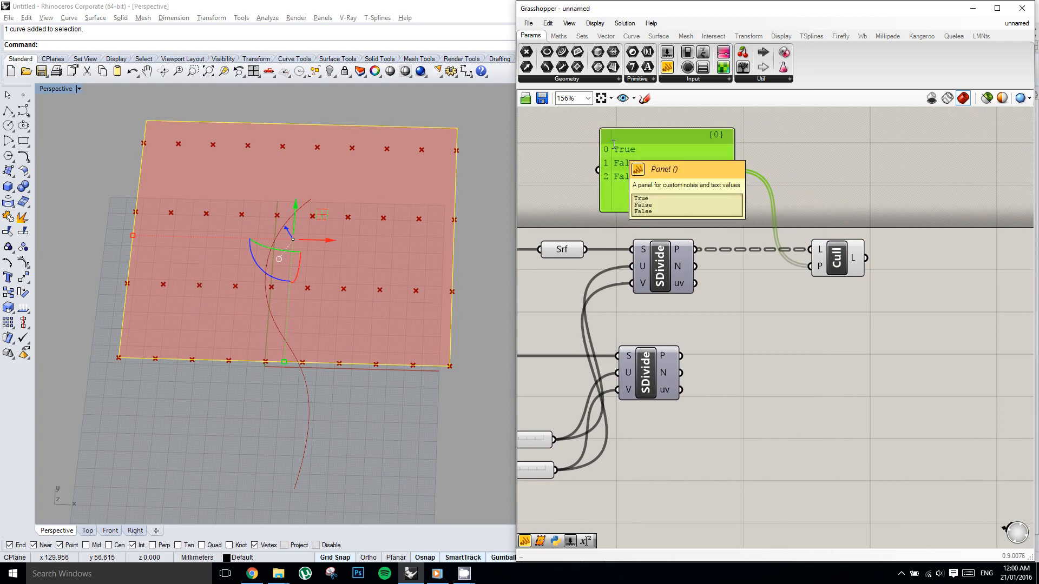
{"action": "right_click_drag", "start_coordinate": [701, 175], "coordinate": [705, 176]}
{"action": "right_click_drag", "start_coordinate": [843, 177], "coordinate": [815, 193]}
{"action": "left_click", "coordinate": [805, 176]}
{"action": "scroll", "coordinate": [804, 176], "scroll_direction": "down", "scroll_amount": 1}
{"action": "scroll", "coordinate": [815, 193], "scroll_direction": "up", "scroll_amount": 1}
{"action": "left_click", "coordinate": [674, 184]}
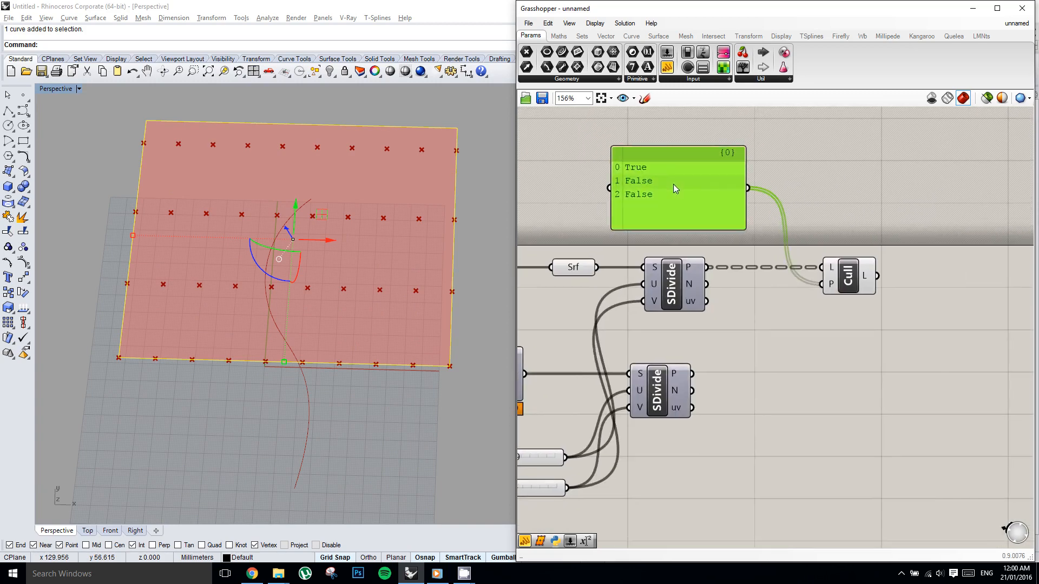
Delete the extra False line from the panel to make the cull pattern True, False.
{"action": "double_click", "coordinate": [673, 184]}
{"action": "key", "text": "BackSpace"}
{"action": "key", "text": "BackSpace"}
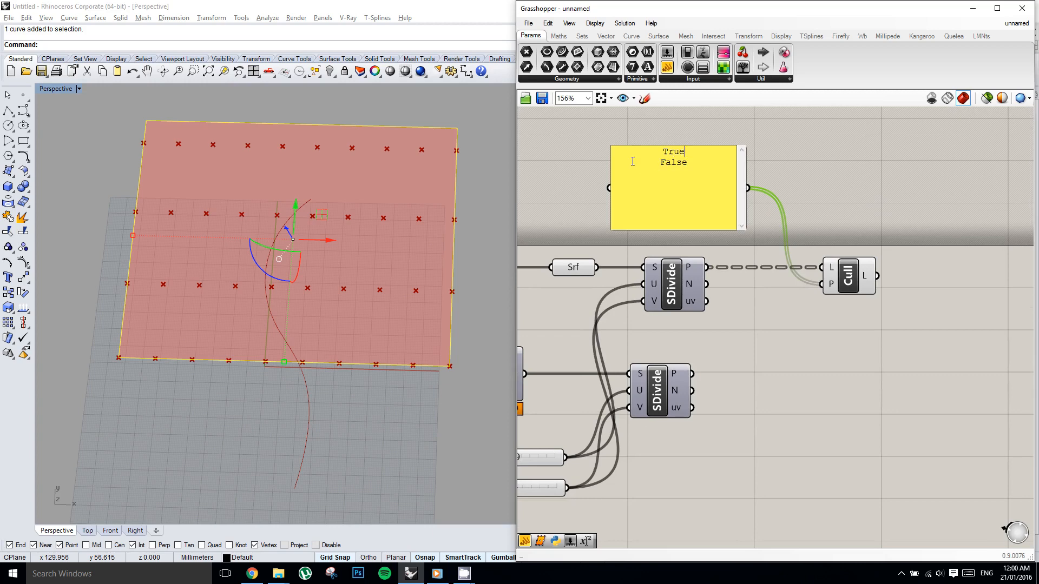
{"action": "key", "text": "Escape"}
{"action": "scroll", "coordinate": [774, 203], "scroll_direction": "down", "scroll_amount": 2}
{"action": "right_click_drag", "start_coordinate": [821, 207], "coordinate": [795, 225]}
{"action": "scroll", "coordinate": [797, 221], "scroll_direction": "up", "scroll_amount": 2}
{"action": "left_click", "coordinate": [832, 225]}
{"action": "scroll", "coordinate": [767, 233], "scroll_direction": "down", "scroll_amount": 2}
{"action": "right_click", "coordinate": [767, 234]}
{"action": "double_click", "coordinate": [810, 244]}
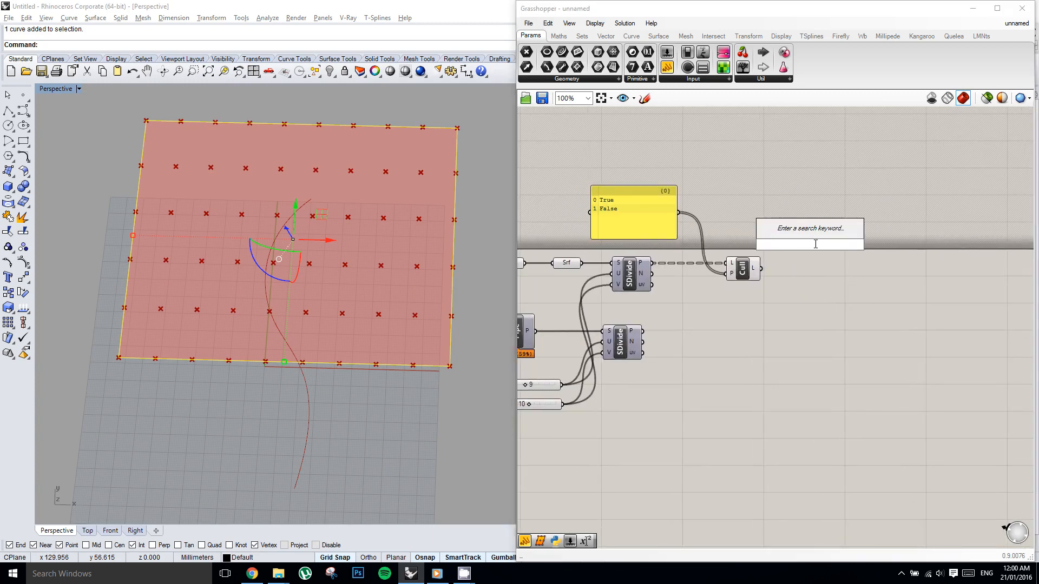
{"action": "left_click", "coordinate": [752, 274]}
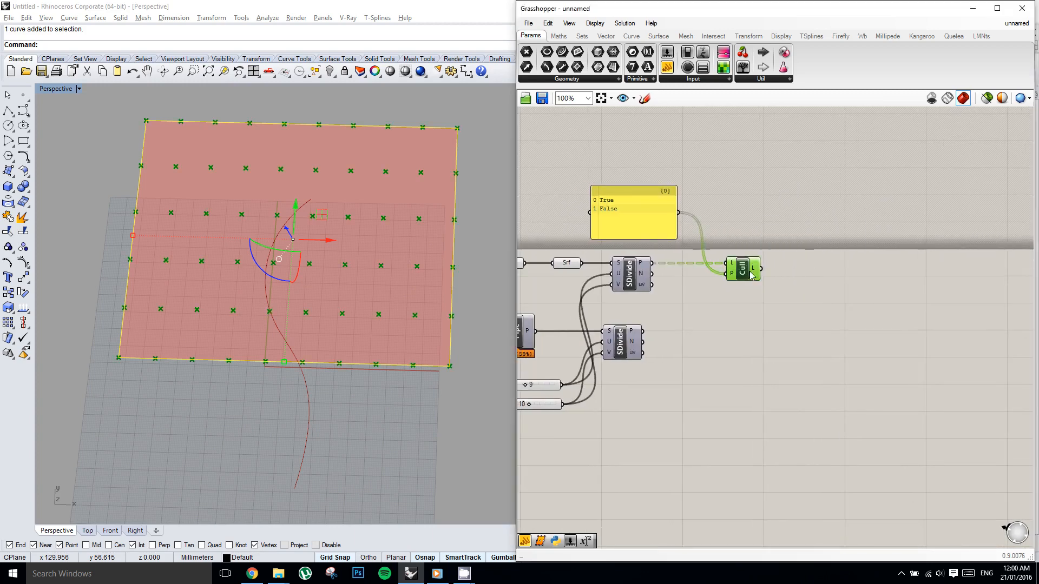
Add a Flip Matrix component after the Cull Pattern and feed it the culled point list.
{"action": "double_click", "coordinate": [809, 270]}
{"action": "type", "text": "flip"}
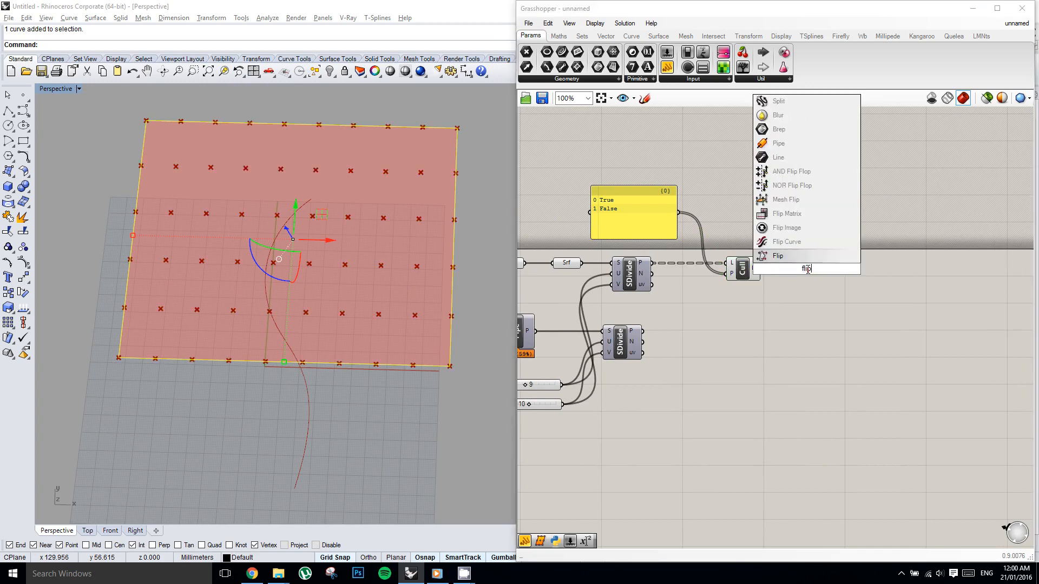
{"action": "key", "text": "Up"}
{"action": "key", "text": "Return"}
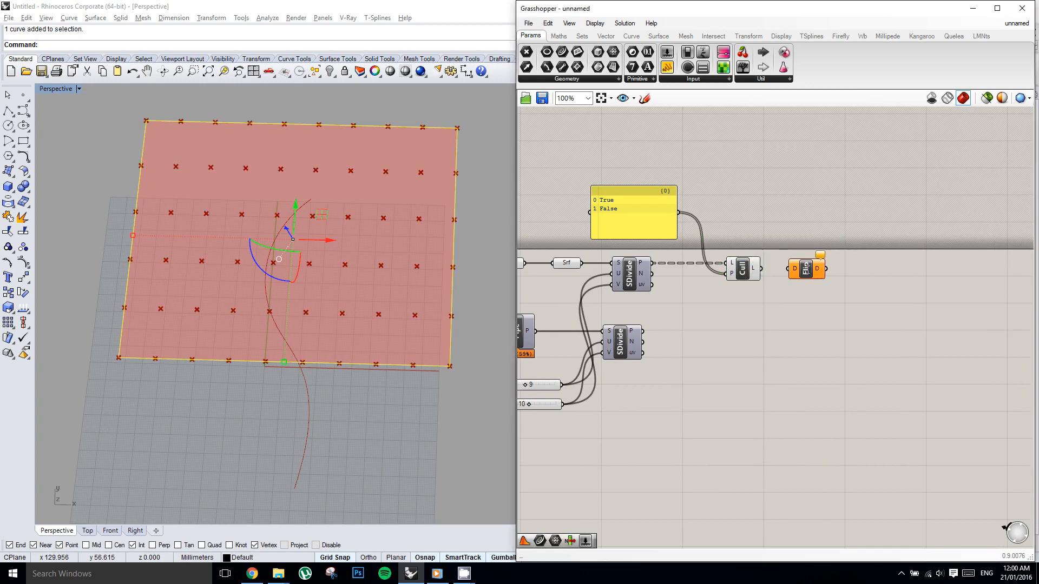
{"action": "scroll", "coordinate": [811, 261], "scroll_direction": "up", "scroll_amount": 1}
{"action": "right_click_drag", "start_coordinate": [811, 261], "coordinate": [797, 252]}
{"action": "right_click_drag", "start_coordinate": [718, 236], "coordinate": [762, 238]}
{"action": "left_click_drag", "start_coordinate": [779, 263], "coordinate": [831, 265]}
Duplicate the Cull Pattern after Flip Matrix, using the flipped data as its list and the same True, False panel as pattern.
{"action": "right_click_drag", "start_coordinate": [890, 270], "coordinate": [866, 273]}
{"action": "double_click", "coordinate": [891, 255]}
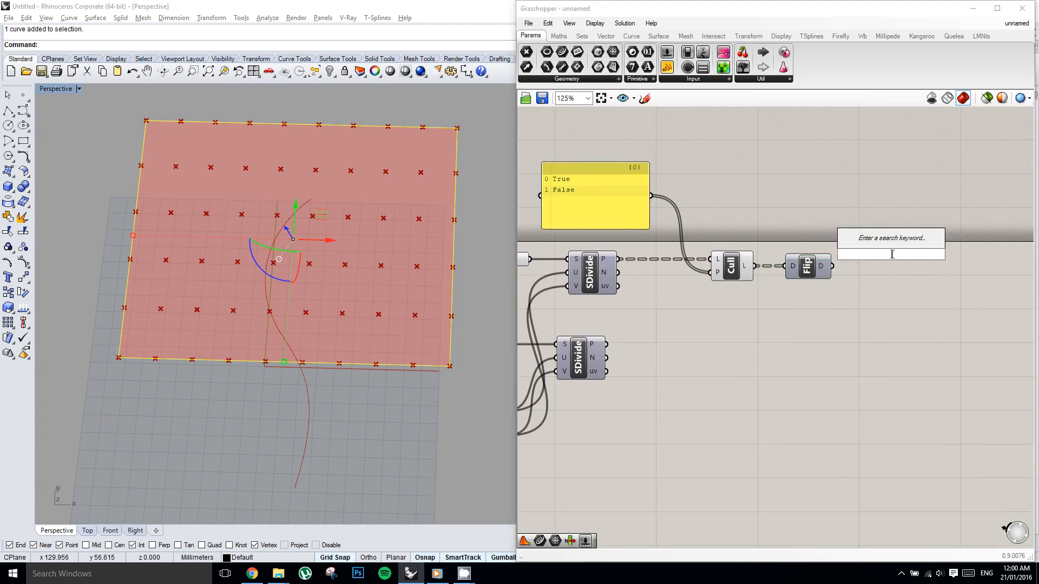
{"action": "left_click_drag", "start_coordinate": [735, 268], "coordinate": [860, 262], "text": "alt"}
{"action": "left_click_drag", "start_coordinate": [880, 269], "coordinate": [891, 273]}
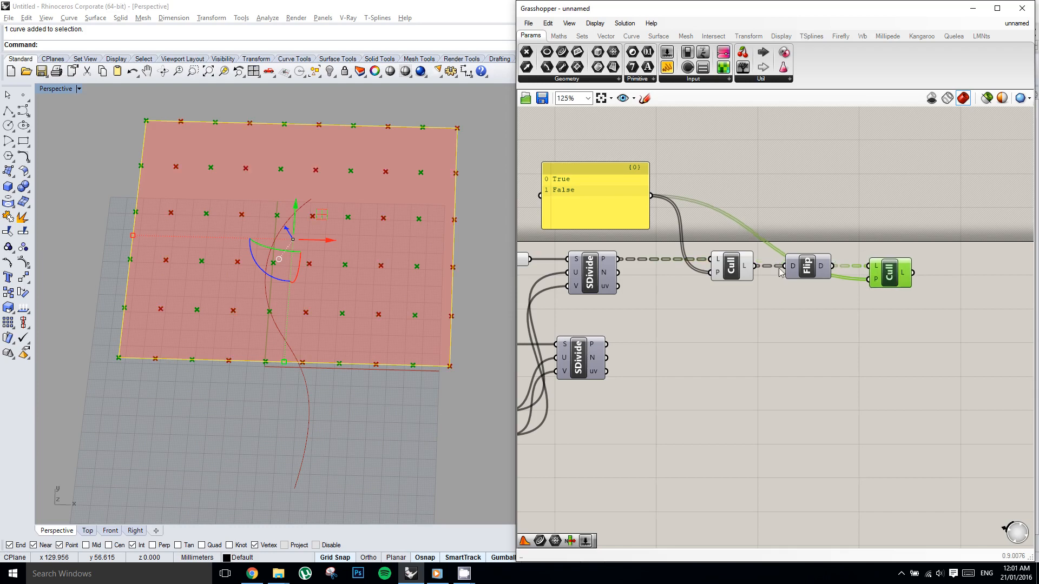
Turn off the first Cull Pattern's preview and check the points kept by the second one.
{"action": "left_click", "coordinate": [734, 270]}
{"action": "middle_click", "coordinate": [733, 268]}
{"action": "left_click", "coordinate": [760, 239]}
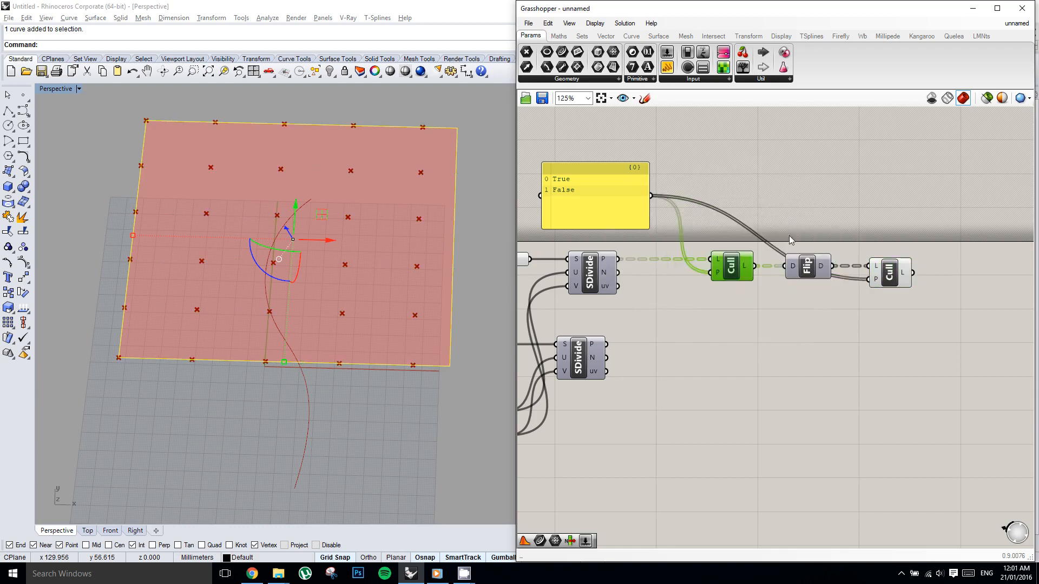
{"action": "left_click", "coordinate": [861, 225]}
{"action": "left_click", "coordinate": [884, 274]}
{"action": "right_click_drag", "start_coordinate": [795, 308], "coordinate": [851, 288]}
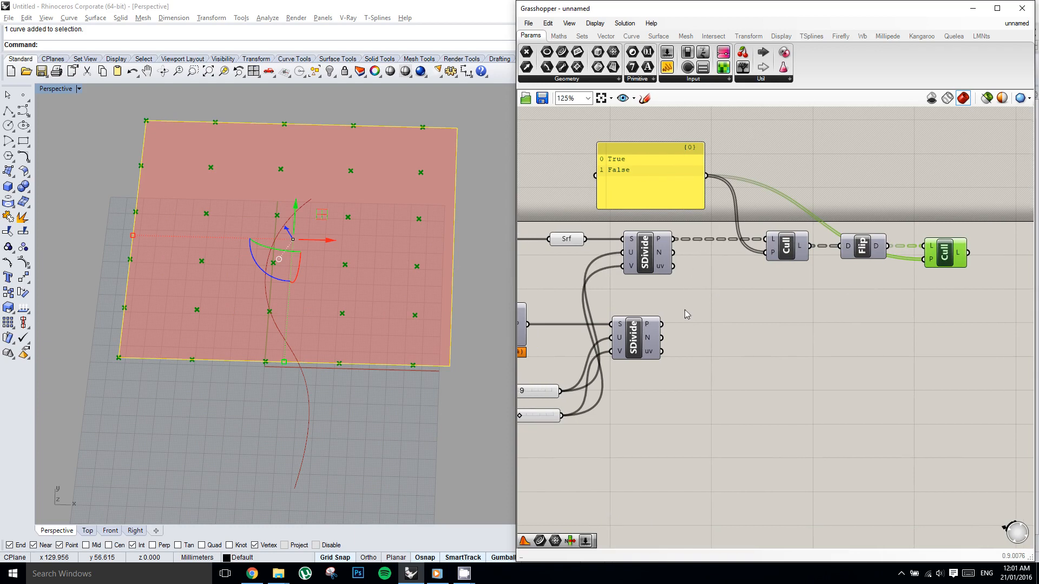
Feed the pipe's SDivide points into the first Cull Pattern in place of the rectangle's points.
{"action": "left_click", "coordinate": [644, 334]}
{"action": "left_click_drag", "start_coordinate": [662, 324], "coordinate": [767, 252]}
{"action": "right_click_drag", "start_coordinate": [492, 291], "coordinate": [330, 241]}
{"action": "right_click_drag", "start_coordinate": [803, 261], "coordinate": [761, 265]}
{"action": "right_click", "coordinate": [805, 262]}
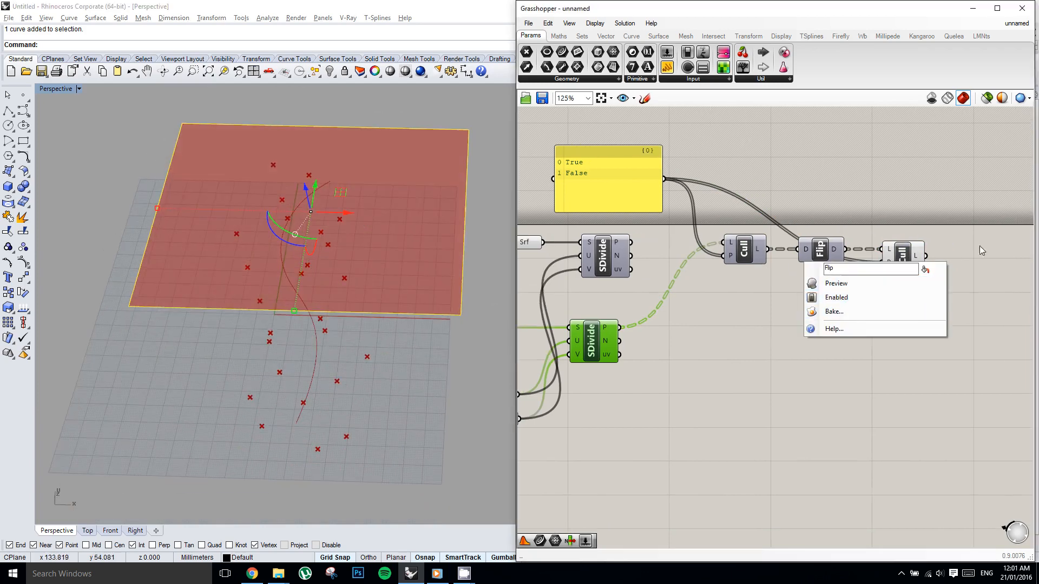
Move the Cull, Flip, Cull chain down beside the pipe's SDivide component.
{"action": "left_click", "coordinate": [934, 311]}
{"action": "left_click_drag", "start_coordinate": [934, 311], "coordinate": [749, 338]}
{"action": "left_click", "coordinate": [768, 291]}
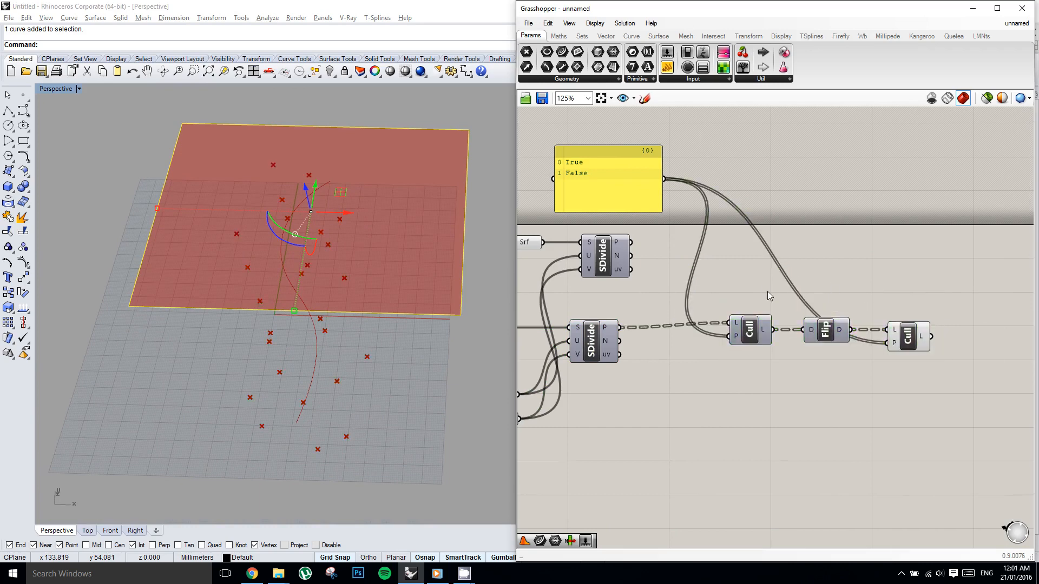
{"action": "right_click_drag", "start_coordinate": [767, 291], "coordinate": [784, 238]}
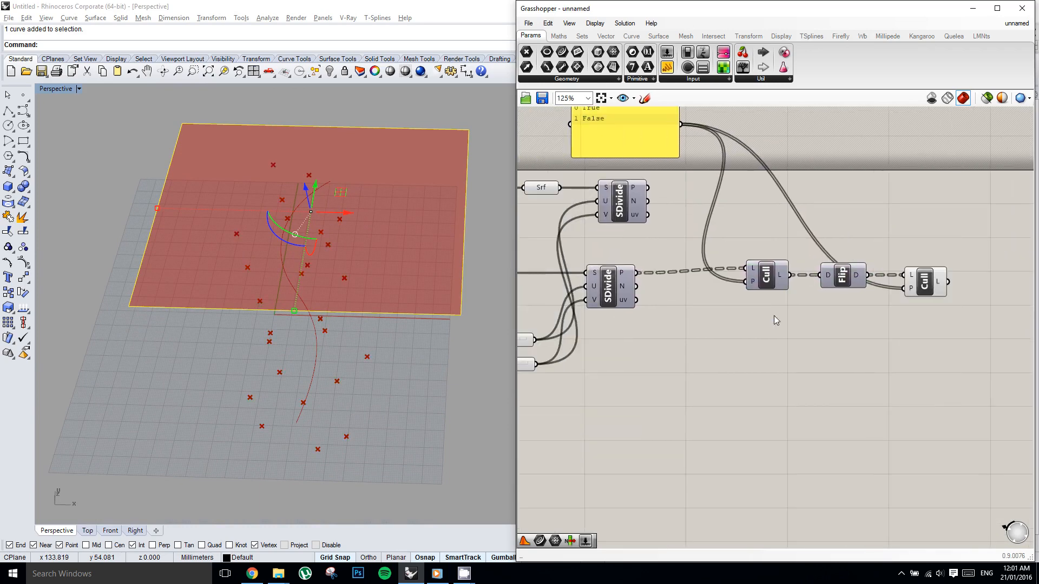
Duplicate the Cull, Flip, Cull chain directly below and feed the pipe's SDivide normals into the copy's first Cull.
{"action": "right_click_drag", "start_coordinate": [379, 242], "coordinate": [330, 232]}
{"action": "right_click_drag", "start_coordinate": [725, 325], "coordinate": [729, 325]}
{"action": "left_click", "coordinate": [946, 310]}
{"action": "left_click_drag", "start_coordinate": [946, 310], "coordinate": [770, 315]}
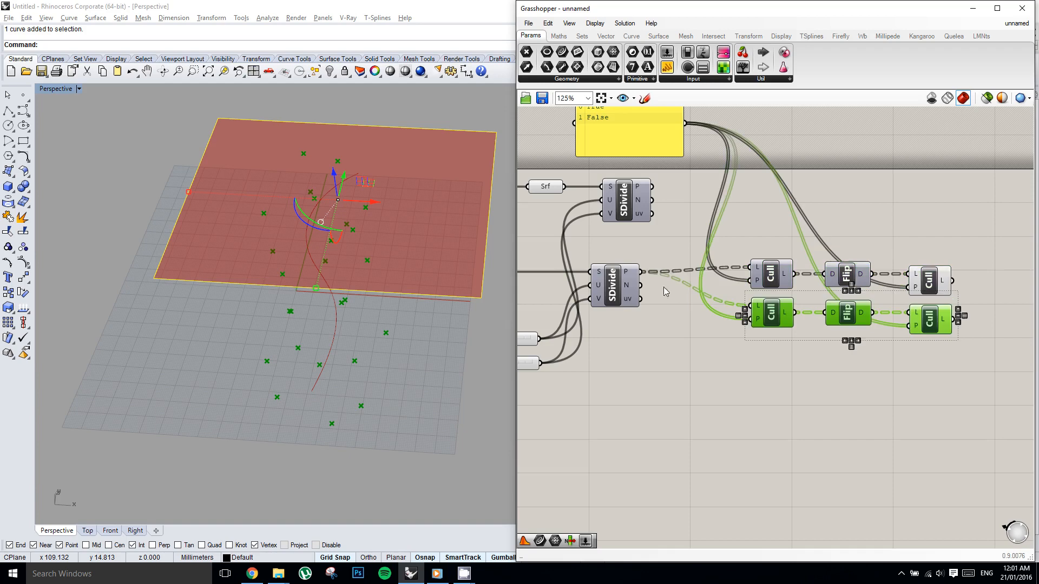
{"action": "left_click_drag", "start_coordinate": [642, 286], "coordinate": [755, 308]}
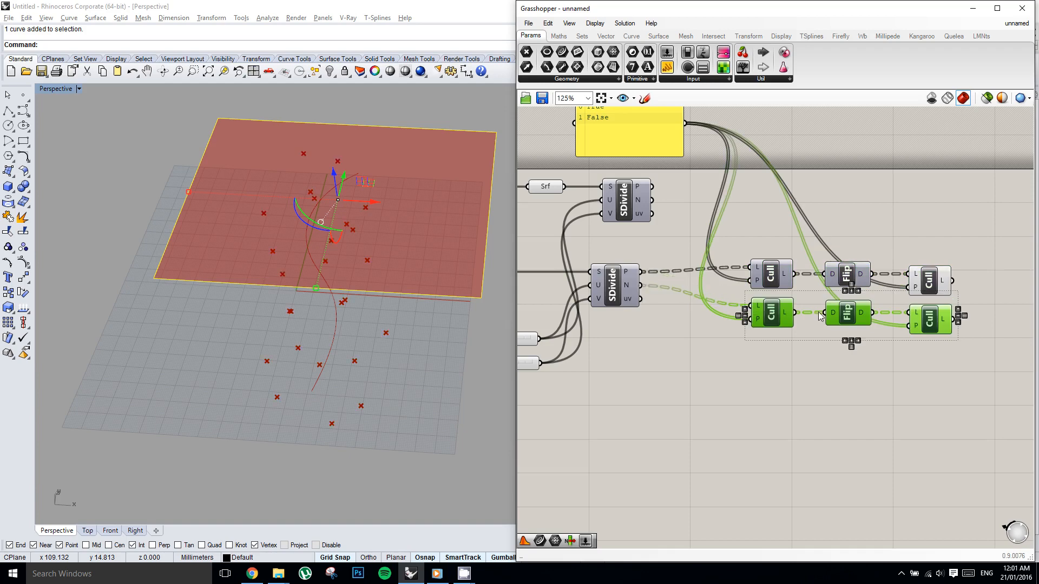
Add a vector Amplitude component and connect the normals chain's final Cull output to its vector input.
{"action": "right_click_drag", "start_coordinate": [861, 312], "coordinate": [772, 304]}
{"action": "right_click_drag", "start_coordinate": [938, 327], "coordinate": [845, 318]}
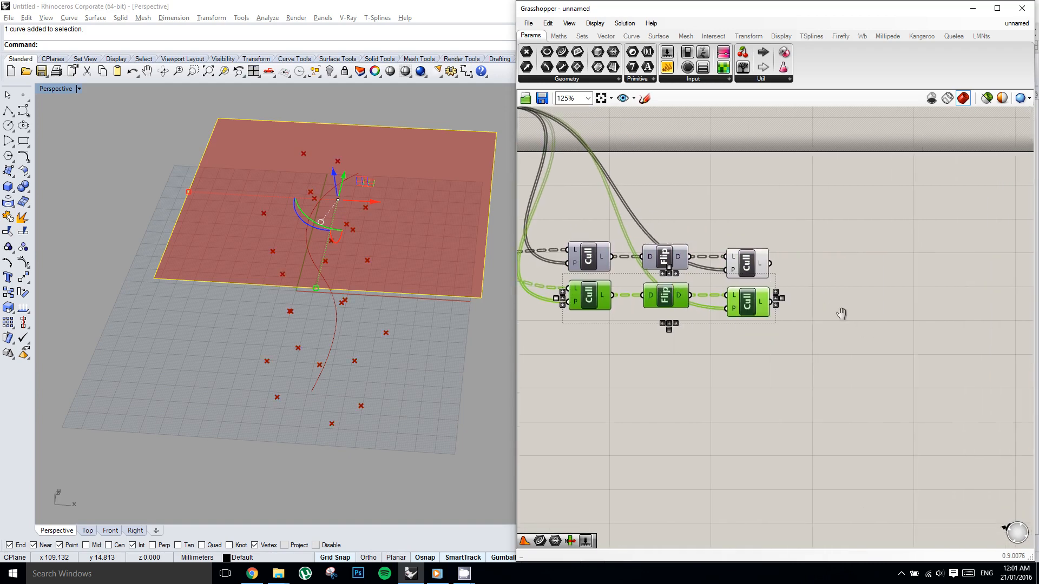
{"action": "left_click", "coordinate": [852, 272]}
{"action": "double_click", "coordinate": [845, 287]}
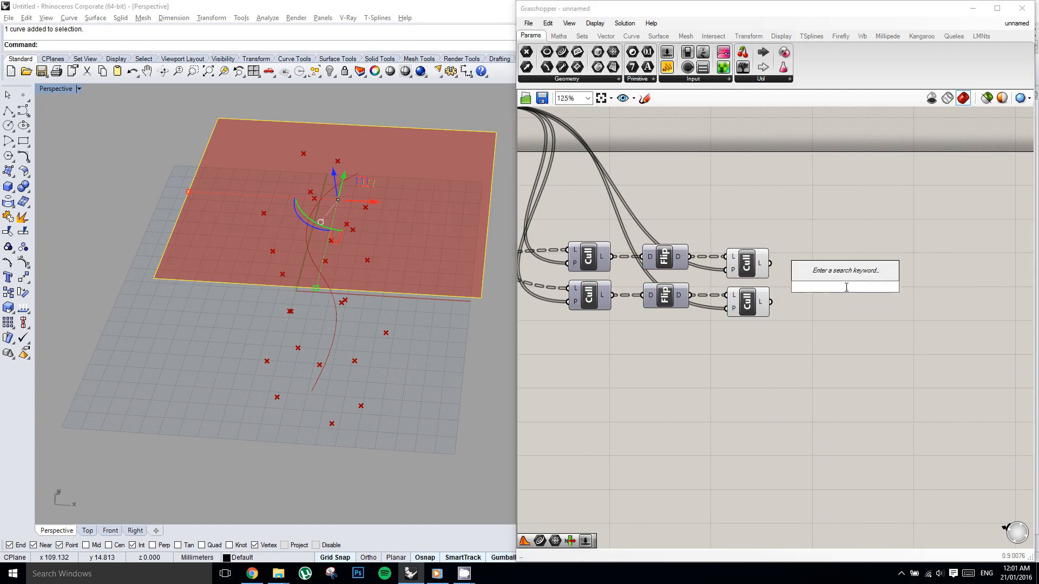
{"action": "type", "text": "vector ampl"}
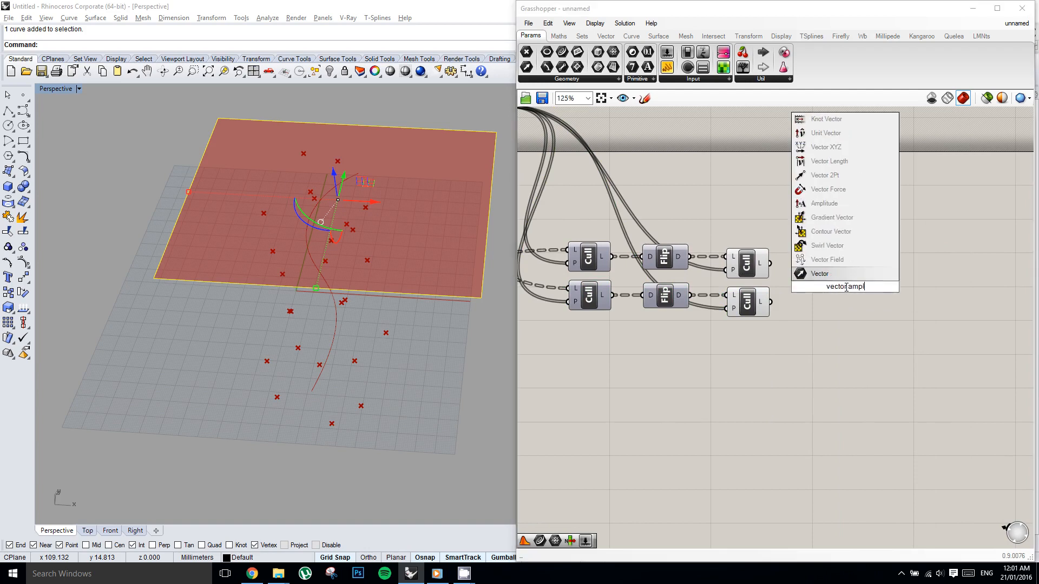
{"action": "key", "text": "Up"}
{"action": "key", "text": "Up"}
{"action": "key", "text": "Up"}
{"action": "key", "text": "Up"}
{"action": "key", "text": "Up"}
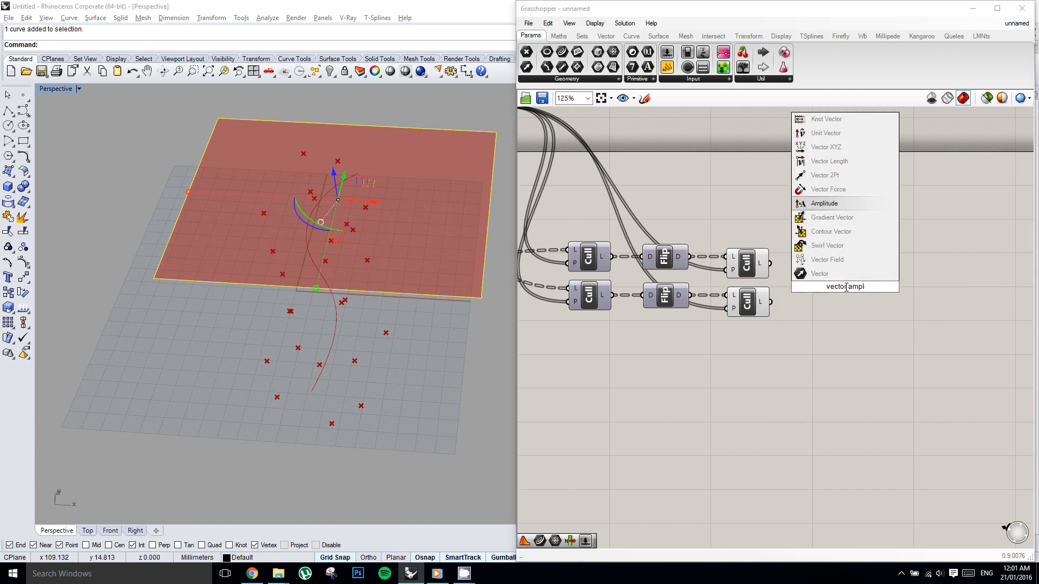
{"action": "key", "text": "Return"}
{"action": "left_click_drag", "start_coordinate": [855, 299], "coordinate": [853, 306]}
{"action": "right_click_drag", "start_coordinate": [813, 301], "coordinate": [769, 297]}
{"action": "left_click", "coordinate": [788, 300]}
{"action": "left_click_drag", "start_coordinate": [744, 299], "coordinate": [810, 297]}
Add a number slider with a maximum of 10 and connect it to the Amplitude component's A input.
{"action": "left_click_drag", "start_coordinate": [667, 66], "coordinate": [697, 199]}
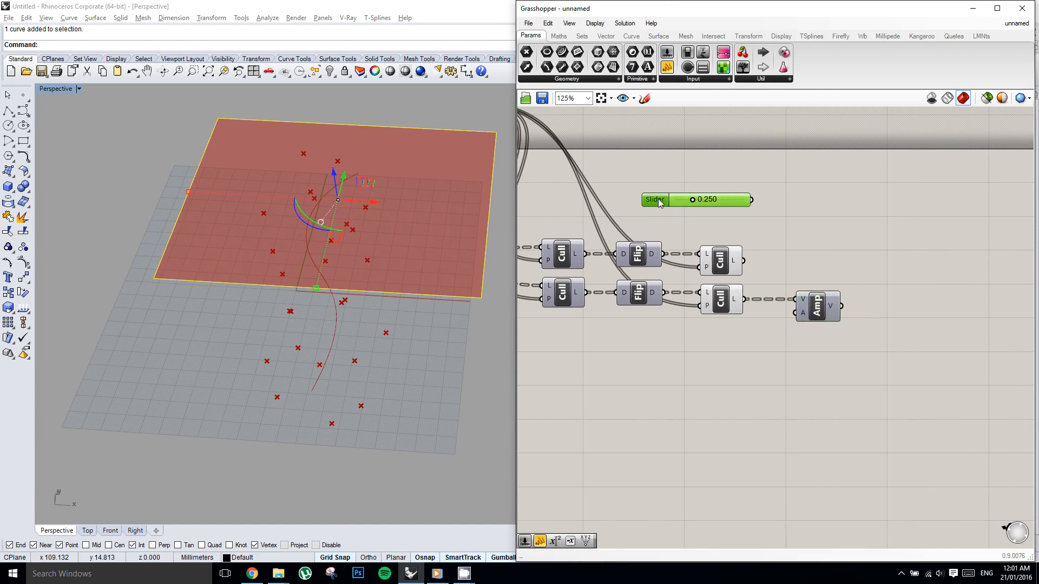
{"action": "double_click", "coordinate": [656, 200]}
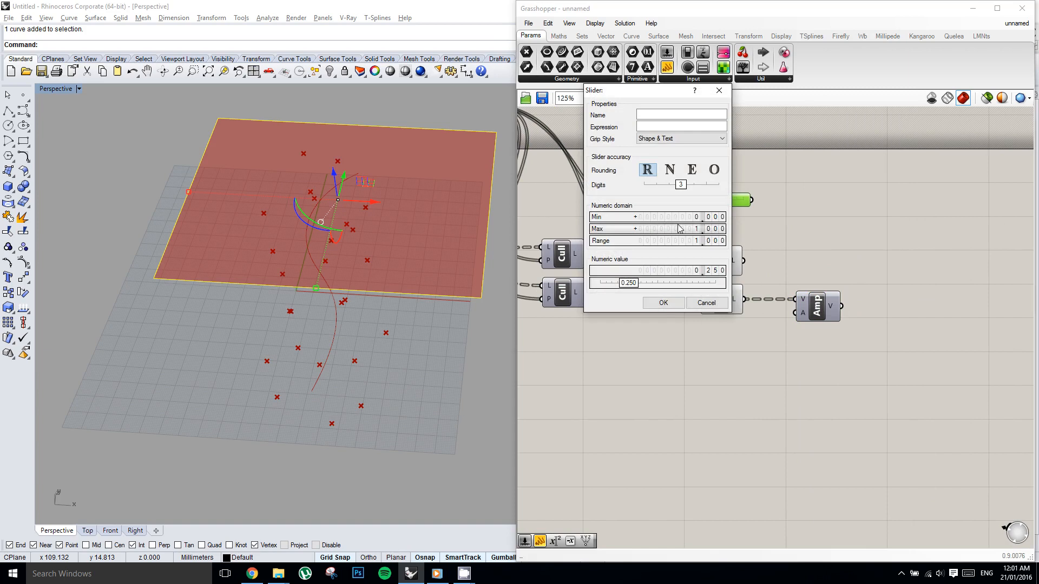
{"action": "double_click", "coordinate": [677, 231]}
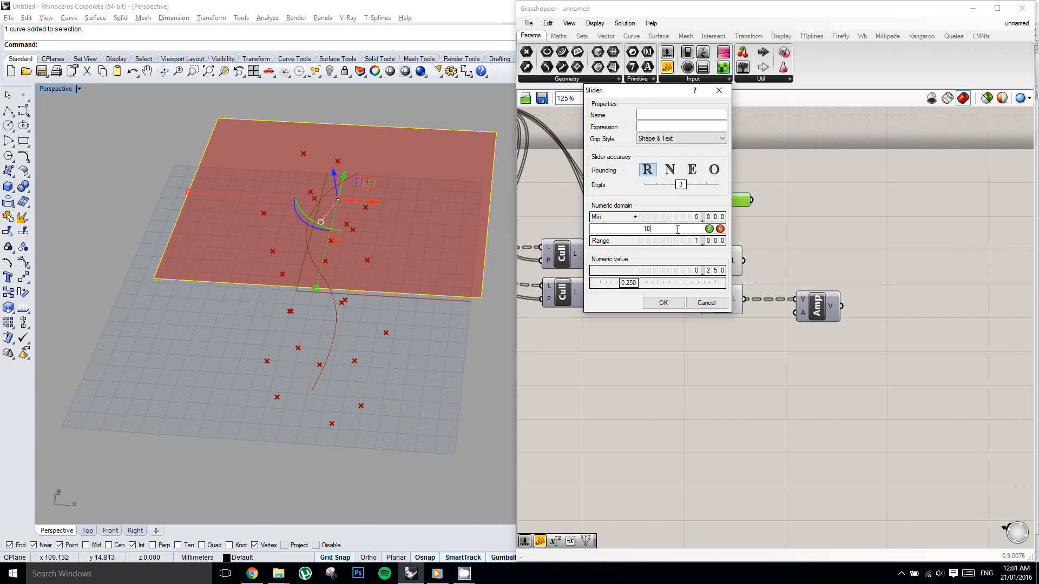
{"action": "type", "text": "10"}
{"action": "left_click", "coordinate": [664, 303]}
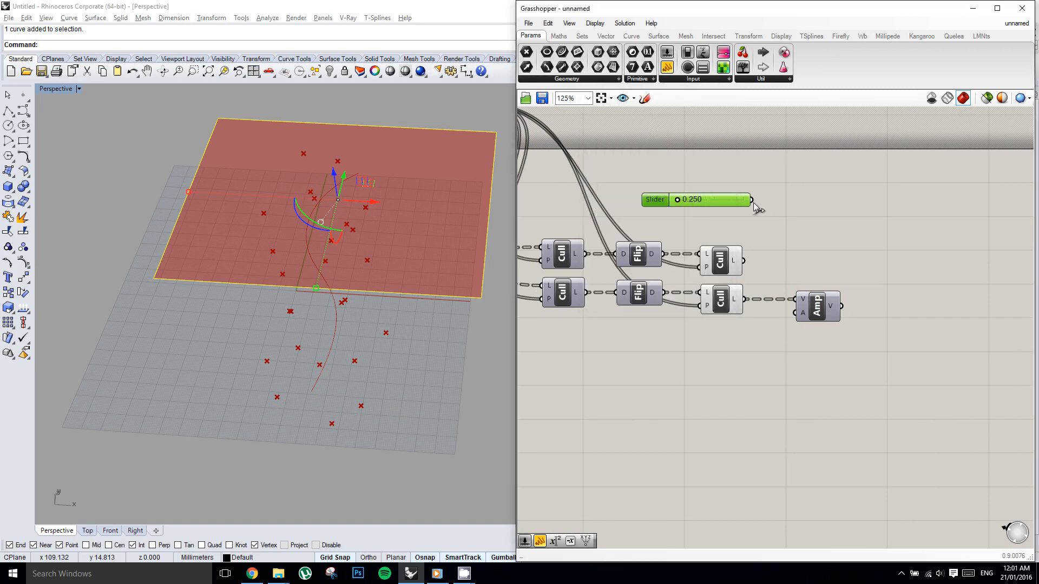
{"action": "left_click_drag", "start_coordinate": [753, 202], "coordinate": [795, 312]}
Add a Move component, using the culled points as geometry and the Amplitude vectors as translation.
{"action": "double_click", "coordinate": [888, 261]}
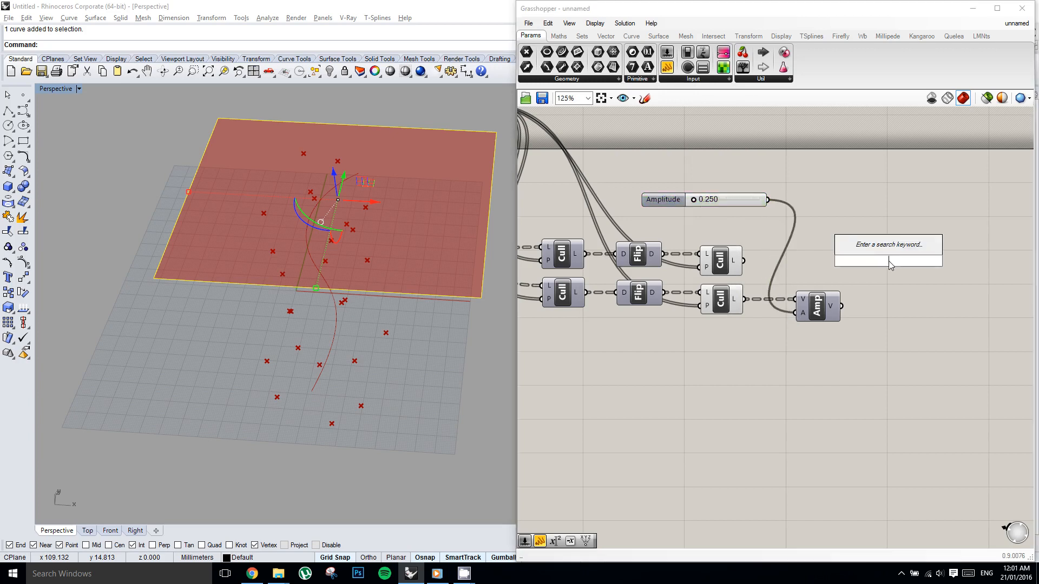
{"action": "type", "text": "move"}
{"action": "key", "text": "Return"}
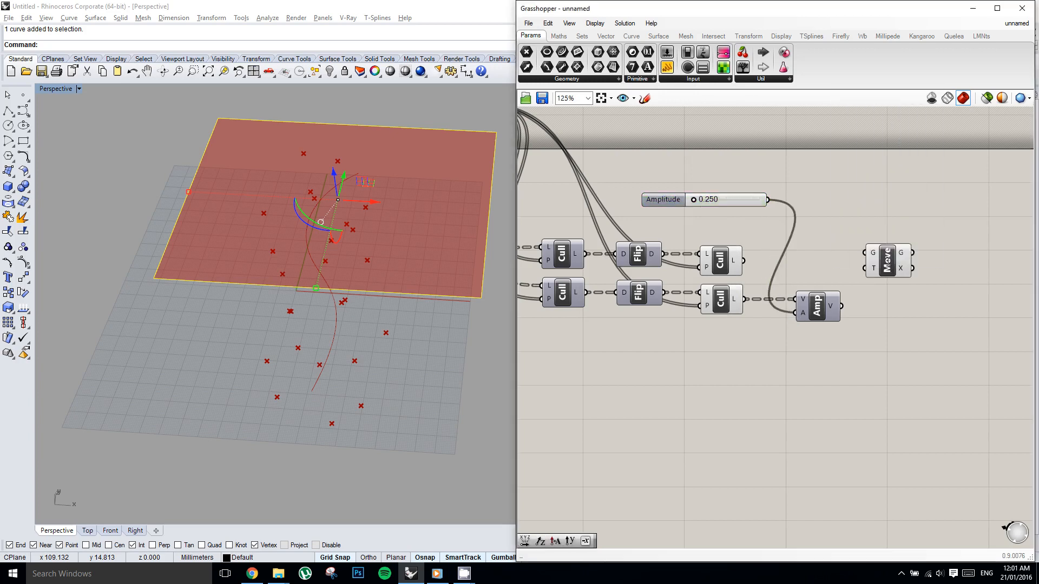
{"action": "left_click_drag", "start_coordinate": [744, 260], "coordinate": [899, 269]}
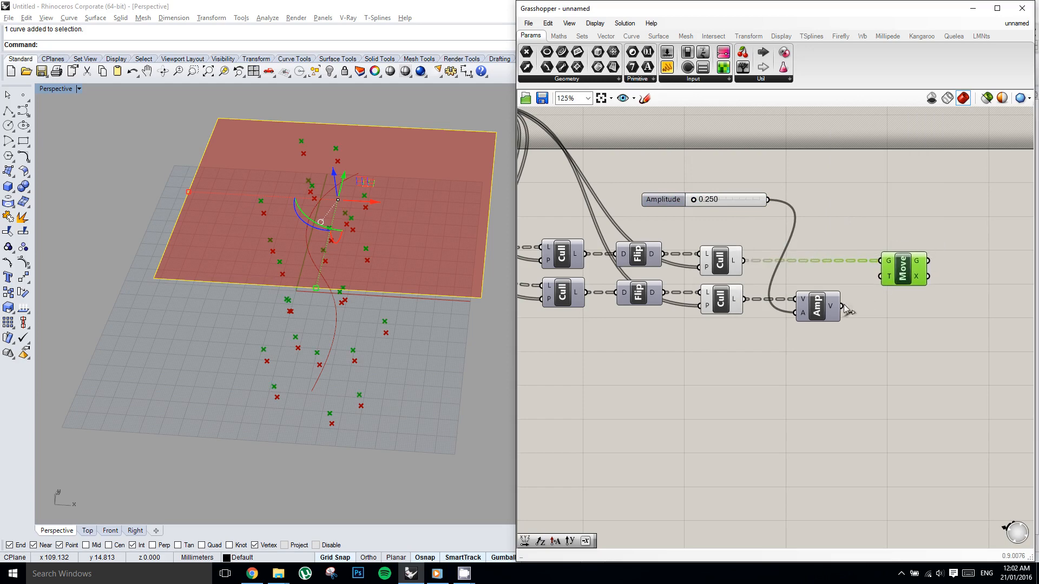
{"action": "left_click_drag", "start_coordinate": [844, 306], "coordinate": [881, 277]}
Set the Amplitude slider to 2.953.
{"action": "right_click_drag", "start_coordinate": [762, 209], "coordinate": [771, 217]}
{"action": "scroll", "coordinate": [704, 211], "scroll_direction": "up", "scroll_amount": 2}
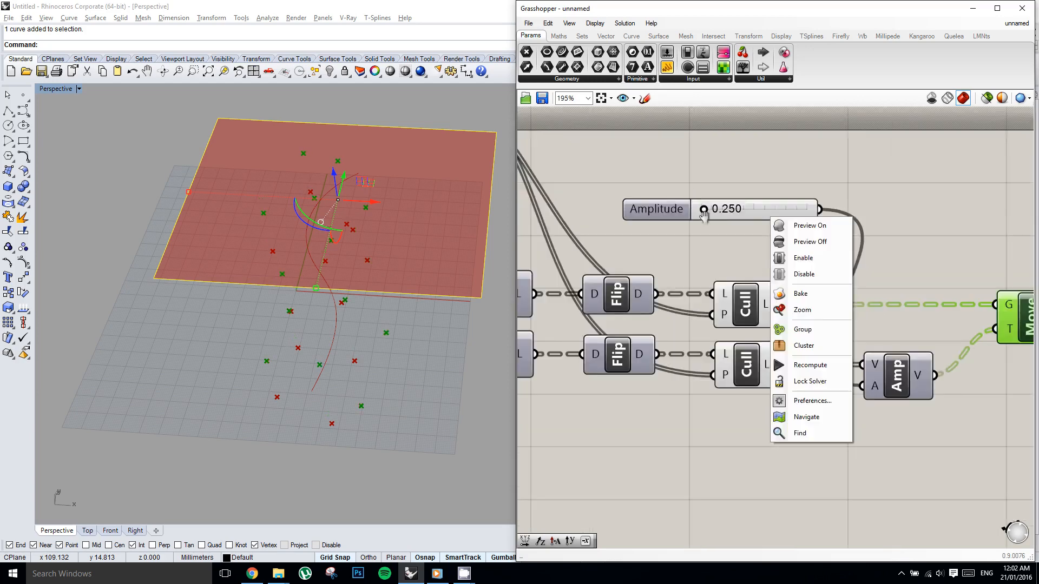
{"action": "scroll", "coordinate": [704, 214], "scroll_direction": "up", "scroll_amount": 1}
{"action": "left_click_drag", "start_coordinate": [697, 208], "coordinate": [737, 220]}
{"action": "right_click_drag", "start_coordinate": [787, 262], "coordinate": [759, 227]}
{"action": "scroll", "coordinate": [769, 232], "scroll_direction": "down", "scroll_amount": 3}
{"action": "right_click", "coordinate": [784, 234]}
{"action": "left_click", "coordinate": [838, 227]}
{"action": "scroll", "coordinate": [839, 226], "scroll_direction": "down", "scroll_amount": 1}
{"action": "scroll", "coordinate": [805, 287], "scroll_direction": "up", "scroll_amount": 1}
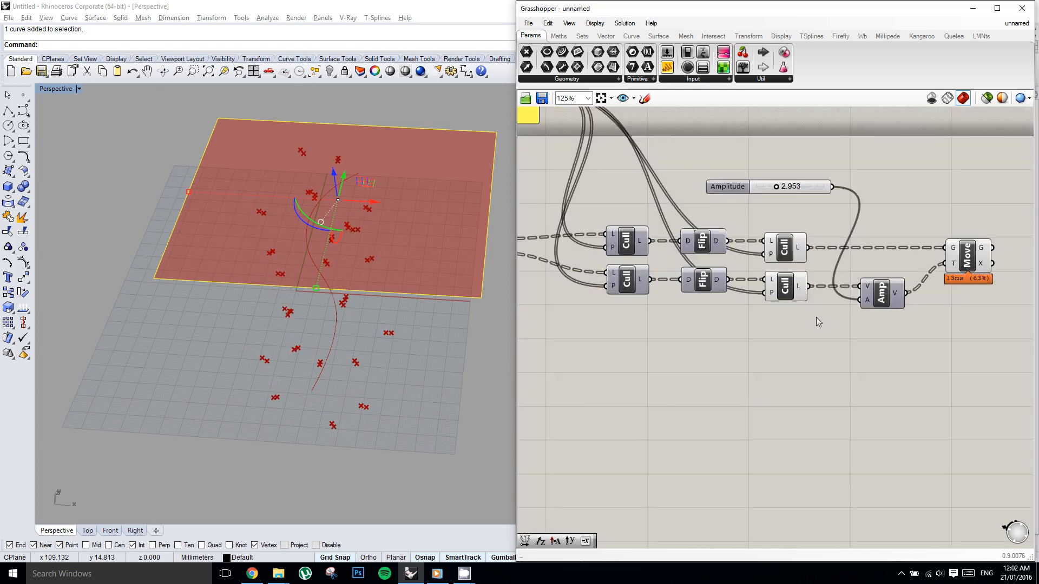
Turn off the Cull component previews so that only the moved points are displayed.
{"action": "left_click_drag", "start_coordinate": [817, 321], "coordinate": [754, 230]}
{"action": "middle_click", "coordinate": [754, 236]}
{"action": "left_click", "coordinate": [795, 208]}
{"action": "right_click_drag", "start_coordinate": [755, 231], "coordinate": [811, 239]}
{"action": "left_click", "coordinate": [804, 221]}
{"action": "scroll", "coordinate": [803, 222], "scroll_direction": "down", "scroll_amount": 2}
{"action": "right_click_drag", "start_coordinate": [772, 270], "coordinate": [758, 267]}
Duplicate both Cull, Flip, Cull chains with their Amplitude and Move components below the originals.
{"action": "left_click_drag", "start_coordinate": [949, 309], "coordinate": [698, 228]}
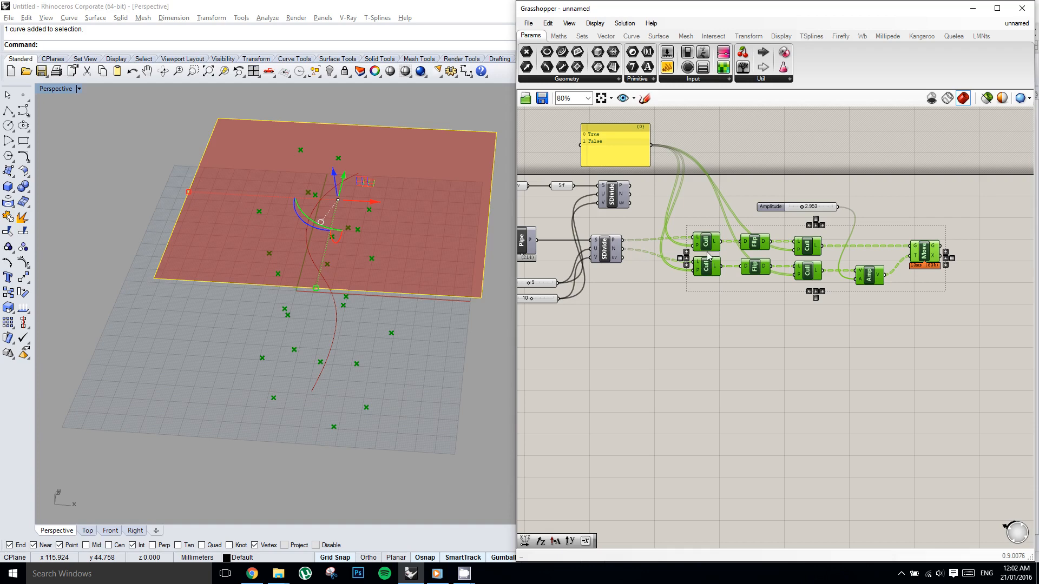
{"action": "scroll", "coordinate": [709, 257], "scroll_direction": "up", "scroll_amount": 2}
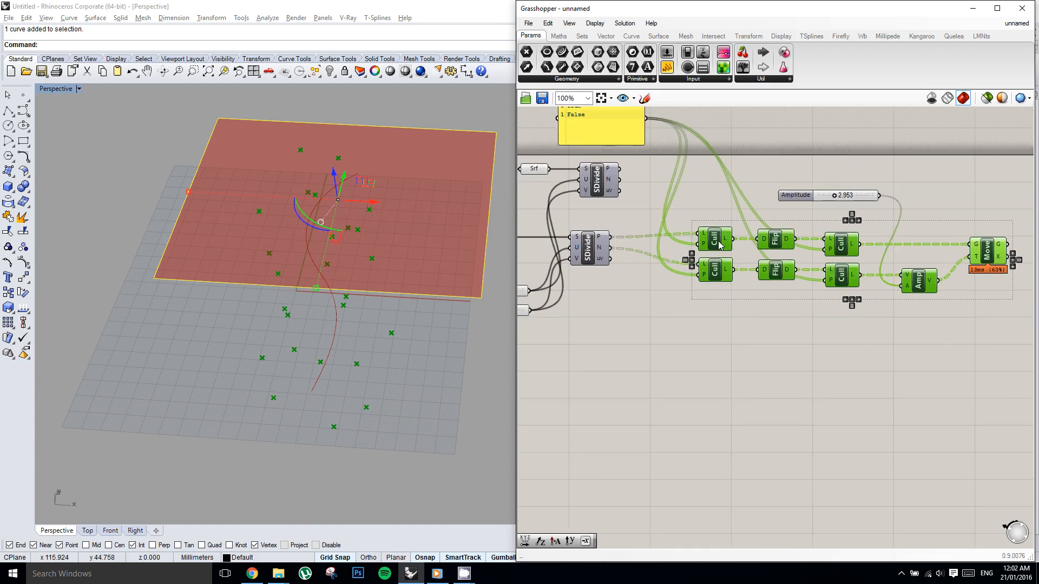
{"action": "left_click_drag", "start_coordinate": [720, 246], "coordinate": [723, 320], "text": "alt"}
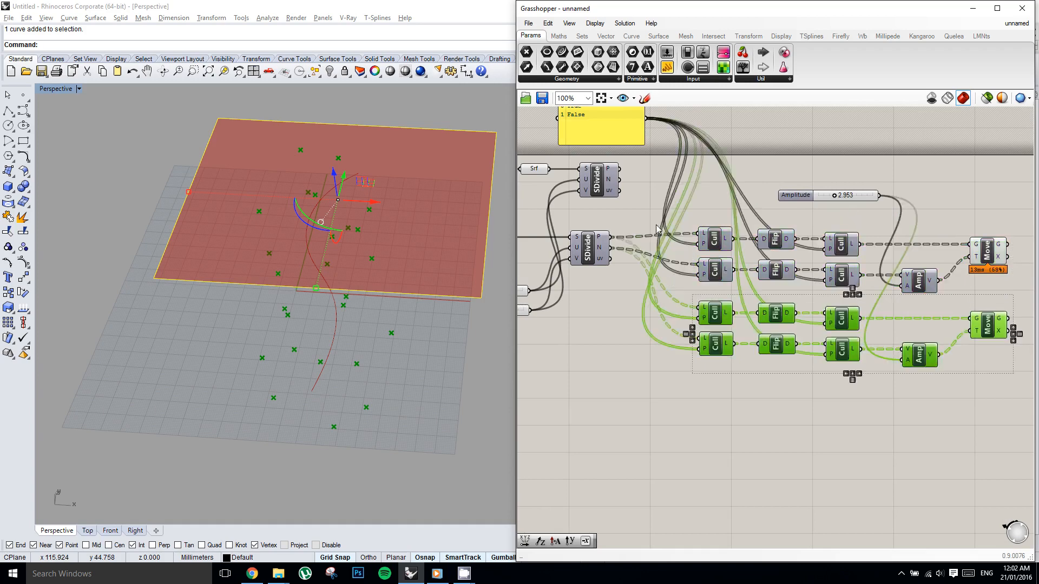
Move the True, False panel slightly farther away from the Cull components.
{"action": "right_click_drag", "start_coordinate": [603, 128], "coordinate": [649, 164]}
{"action": "left_click", "coordinate": [650, 164]}
{"action": "left_click_drag", "start_coordinate": [650, 164], "coordinate": [629, 166]}
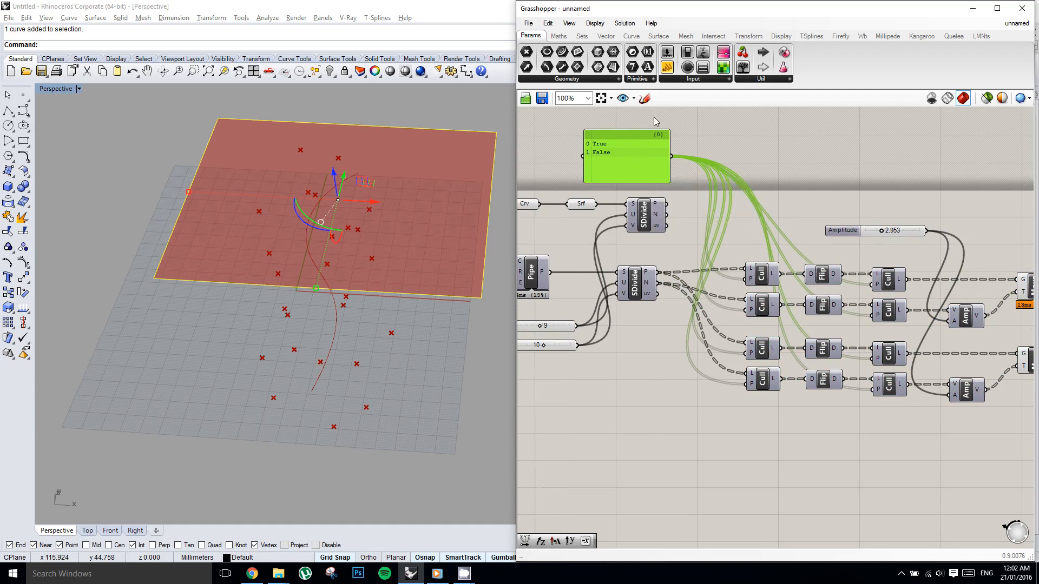
{"action": "scroll", "coordinate": [704, 206], "scroll_direction": "up", "scroll_amount": 1}
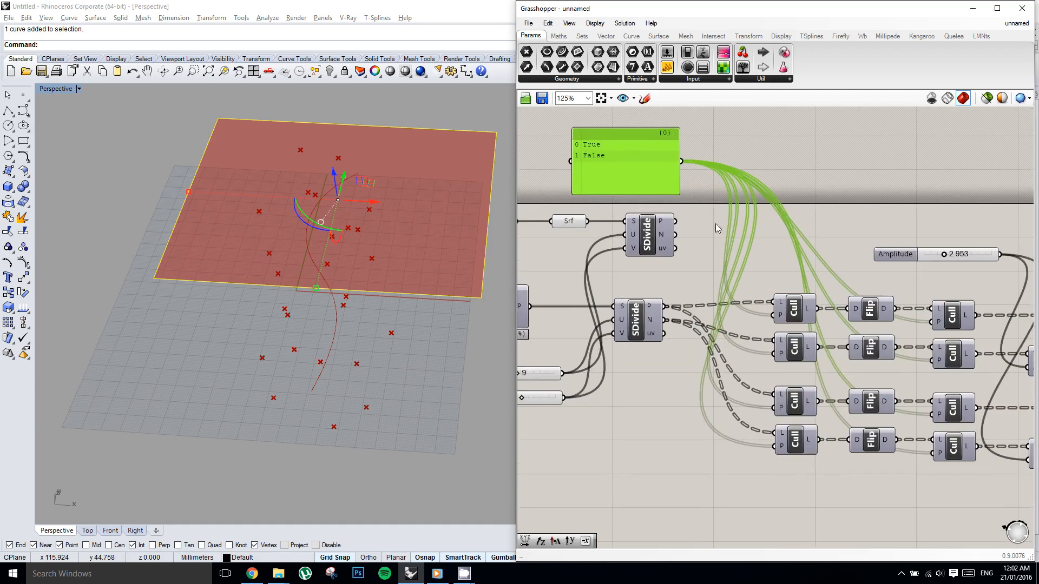
{"action": "left_click", "coordinate": [725, 238]}
{"action": "double_click", "coordinate": [725, 239]}
{"action": "left_click", "coordinate": [715, 178]}
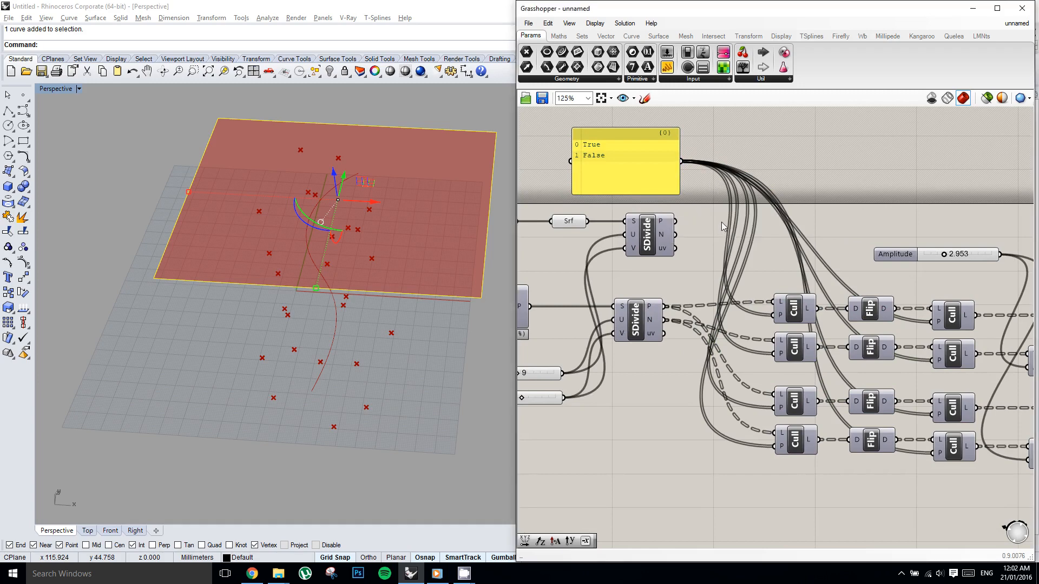
{"action": "left_click", "coordinate": [625, 157]}
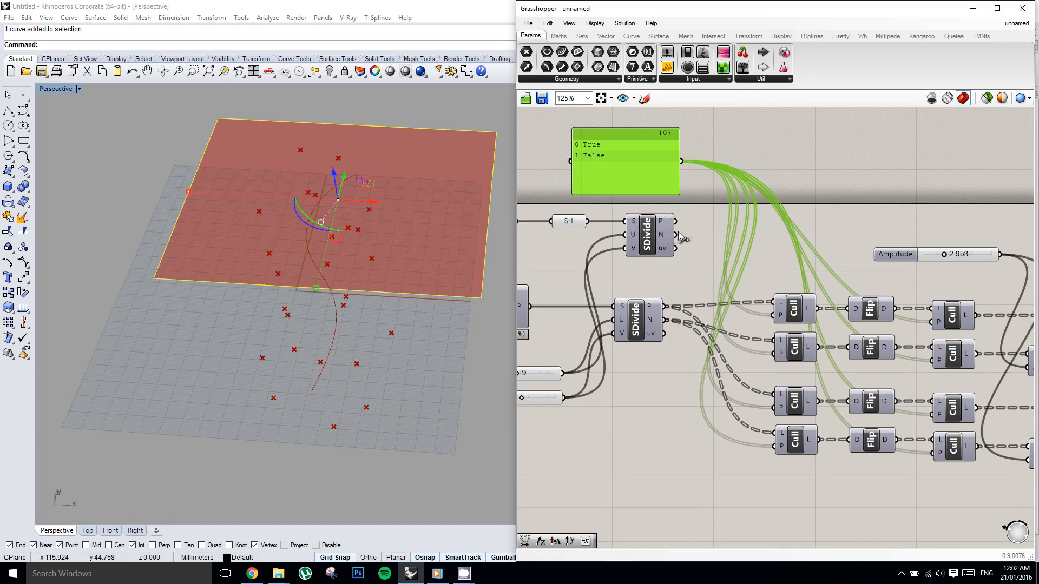
Add a Gate Not component near the True, False panel and connect the panel to its input.
{"action": "double_click", "coordinate": [740, 253]}
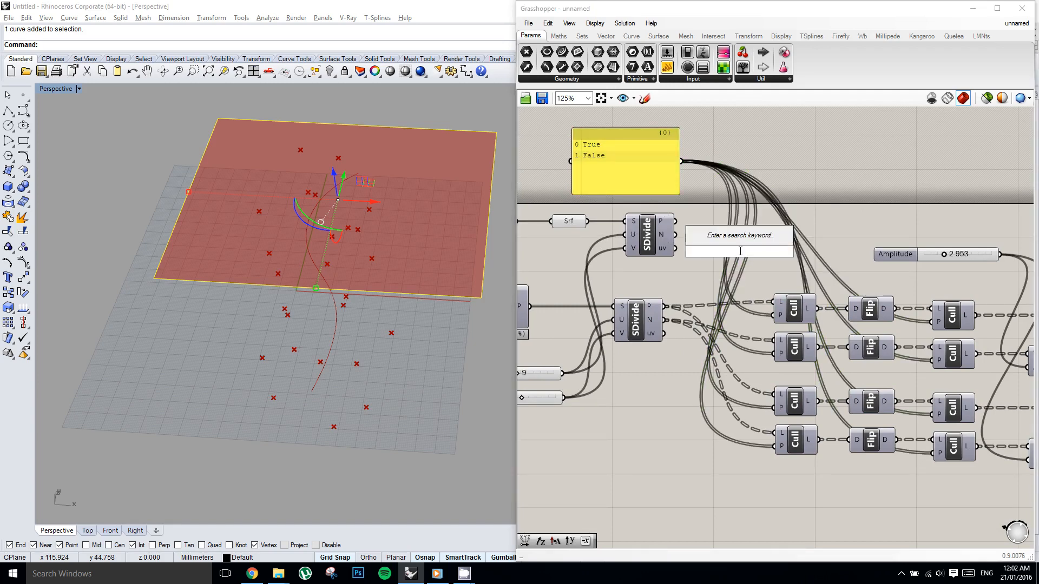
{"action": "type", "text": "not"}
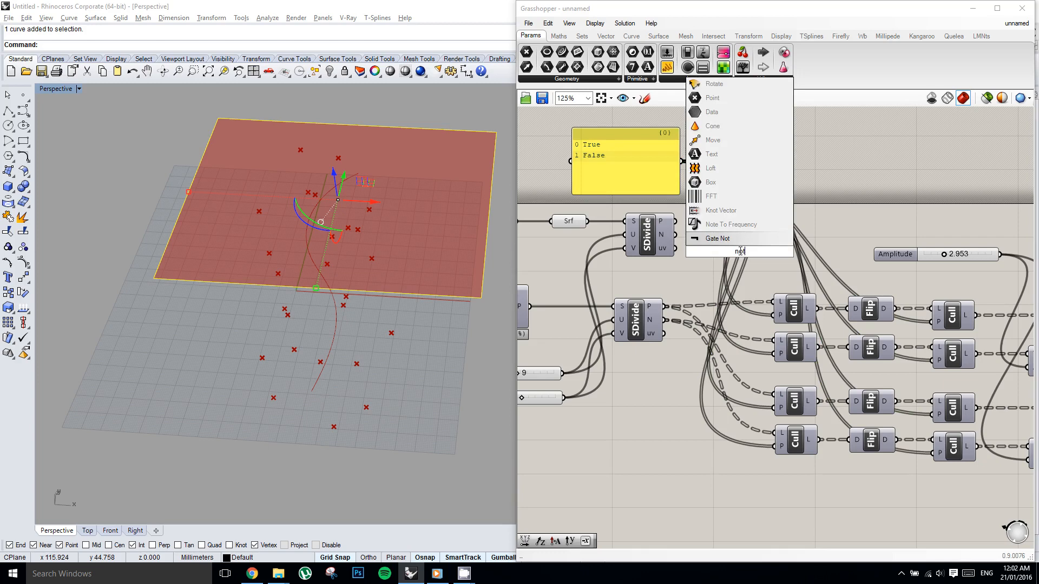
{"action": "key", "text": "Return"}
{"action": "left_click_drag", "start_coordinate": [740, 251], "coordinate": [740, 238]}
{"action": "right_click_drag", "start_coordinate": [741, 237], "coordinate": [733, 239]}
{"action": "left_click", "coordinate": [700, 185]}
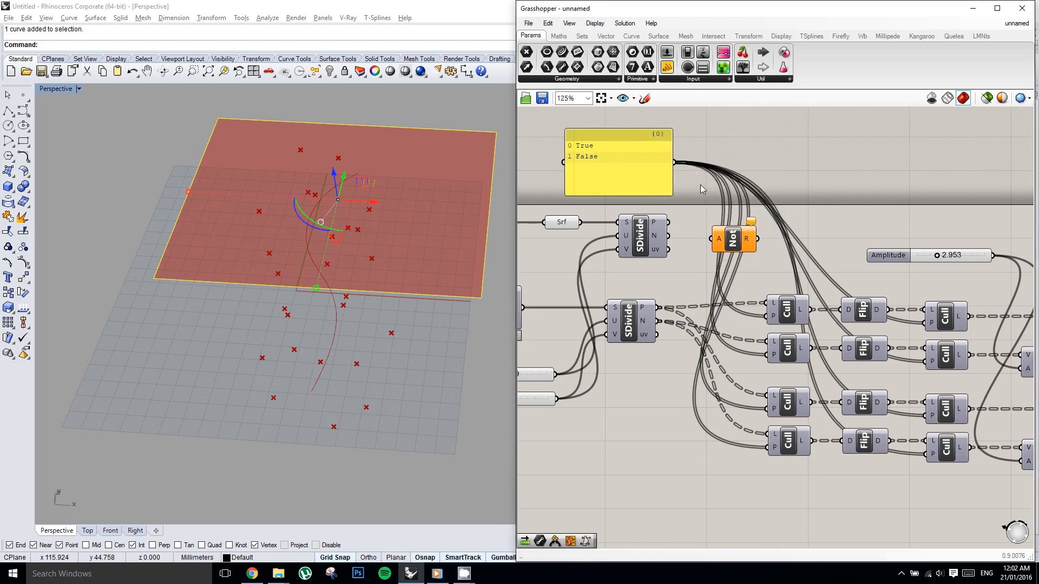
{"action": "left_click_drag", "start_coordinate": [676, 166], "coordinate": [730, 249]}
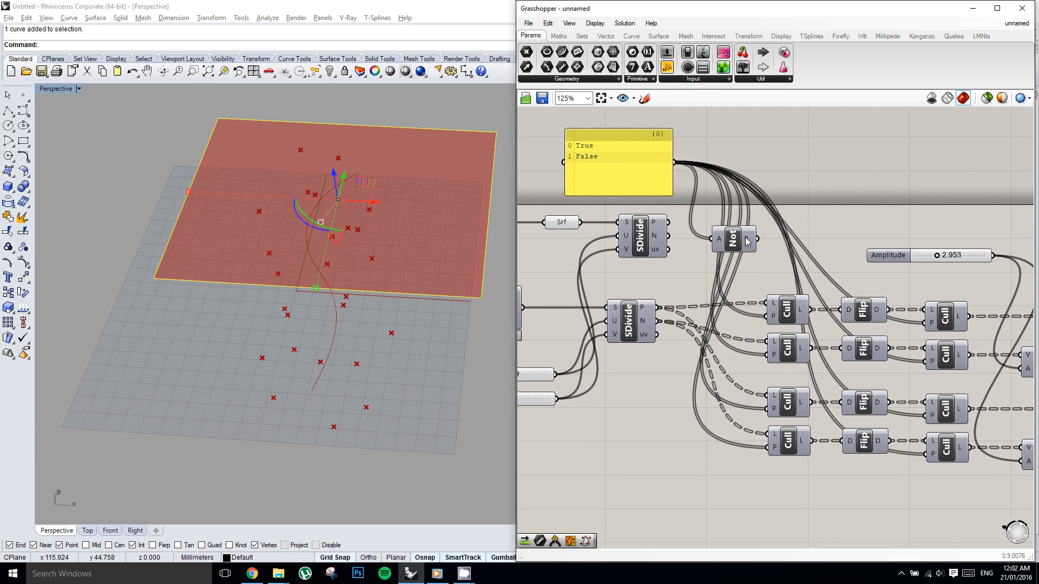
Move the Gate Not component beside the duplicated chains and wire its result to the pattern inputs of their first Cull components.
{"action": "mouse_move", "coordinate": [748, 241]}
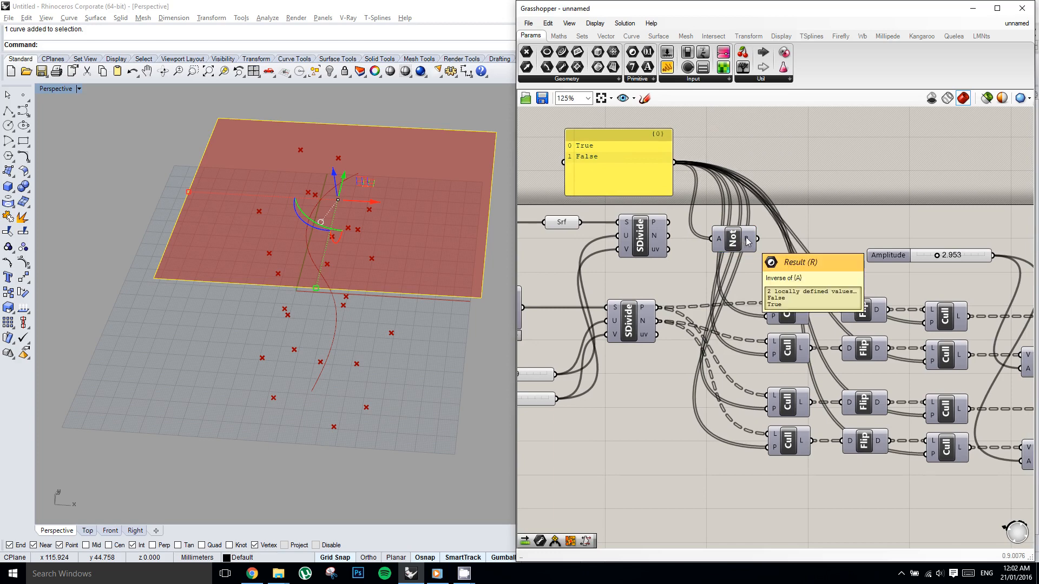
{"action": "right_click_drag", "start_coordinate": [778, 242], "coordinate": [759, 224]}
{"action": "left_click_drag", "start_coordinate": [710, 218], "coordinate": [707, 243]}
{"action": "left_click_drag", "start_coordinate": [698, 296], "coordinate": [668, 389]}
{"action": "right_click_drag", "start_coordinate": [730, 368], "coordinate": [705, 353]}
{"action": "left_click", "coordinate": [670, 377]}
{"action": "left_click_drag", "start_coordinate": [669, 374], "coordinate": [720, 412]}
{"action": "right_click_drag", "start_coordinate": [765, 405], "coordinate": [691, 385]}
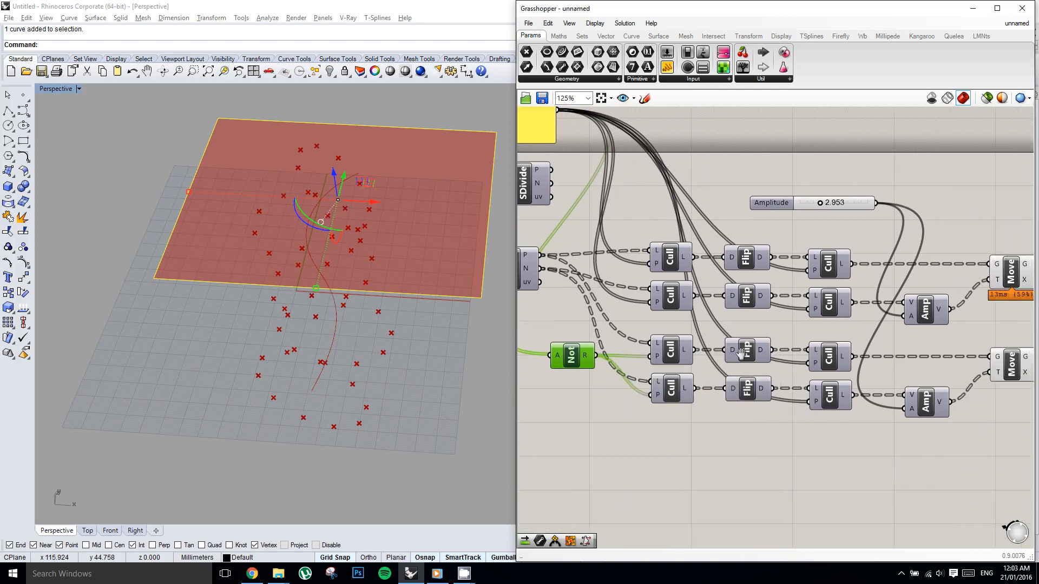
Nudge the Gate Not component slightly farther away from the first Cull components of the duplicated chains.
{"action": "right_click_drag", "start_coordinate": [741, 353], "coordinate": [604, 334]}
{"action": "right_click", "coordinate": [708, 351]}
{"action": "left_click", "coordinate": [760, 339]}
{"action": "right_click_drag", "start_coordinate": [816, 337], "coordinate": [894, 329]}
{"action": "left_click", "coordinate": [644, 381]}
{"action": "right_click_drag", "start_coordinate": [637, 365], "coordinate": [758, 350]}
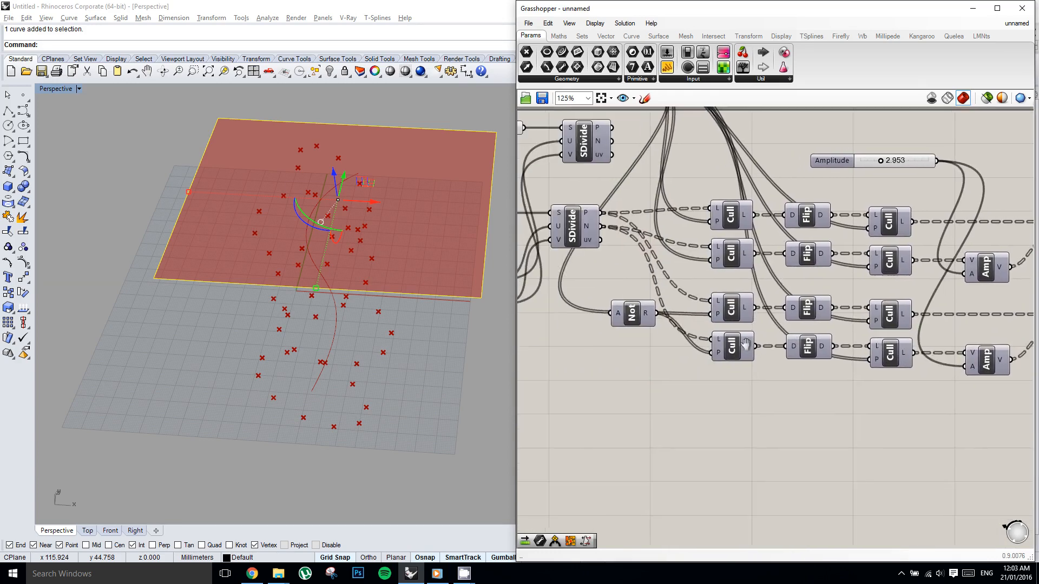
{"action": "right_click", "coordinate": [747, 346]}
{"action": "left_click", "coordinate": [631, 325]}
{"action": "left_click_drag", "start_coordinate": [632, 324], "coordinate": [629, 315]}
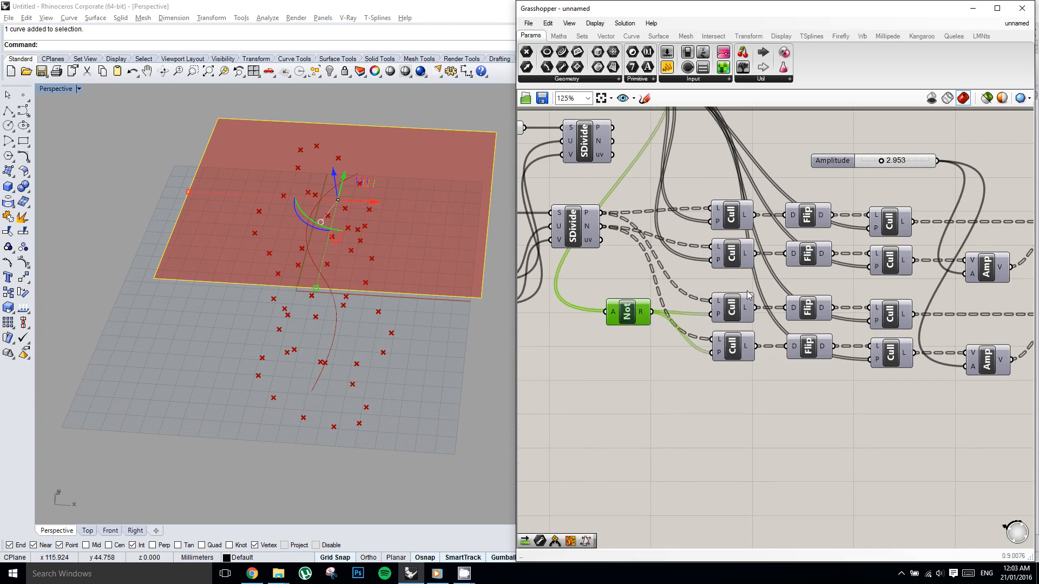
{"action": "right_click_drag", "start_coordinate": [749, 295], "coordinate": [732, 298]}
{"action": "left_click", "coordinate": [624, 177]}
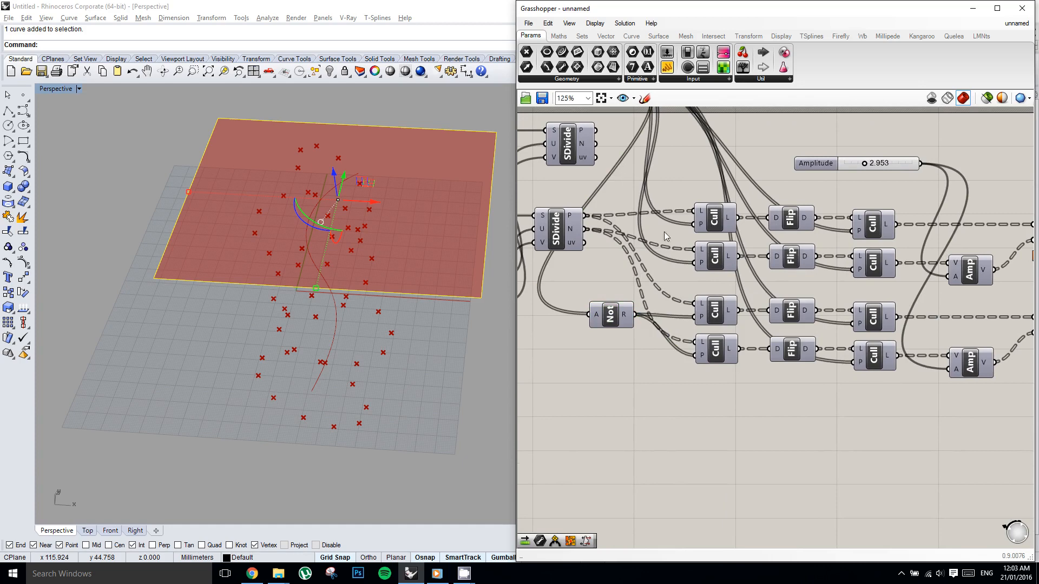
Undo the last Gate Not move and its connections to the first Cull components of the duplicated chains.
{"action": "key", "text": "ctrl+z"}
{"action": "key", "text": "ctrl+z"}
{"action": "key", "text": "ctrl+z"}
Place Gate Not below the duplicated Flip components and connect its result to the pattern inputs of both second Cull components there.
{"action": "left_click", "coordinate": [622, 317]}
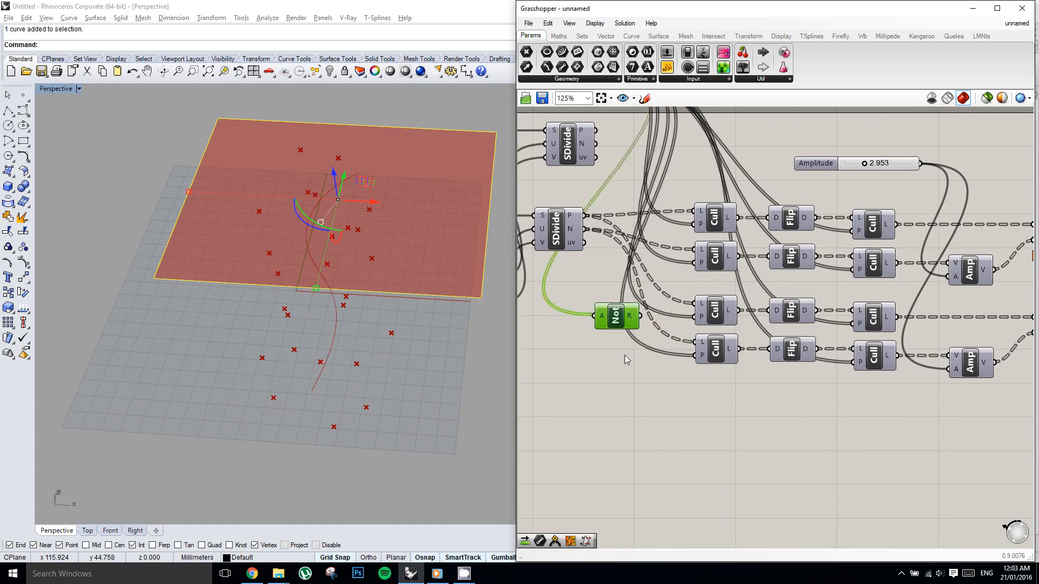
{"action": "left_click_drag", "start_coordinate": [623, 319], "coordinate": [806, 320]}
{"action": "right_click_drag", "start_coordinate": [835, 336], "coordinate": [725, 322]}
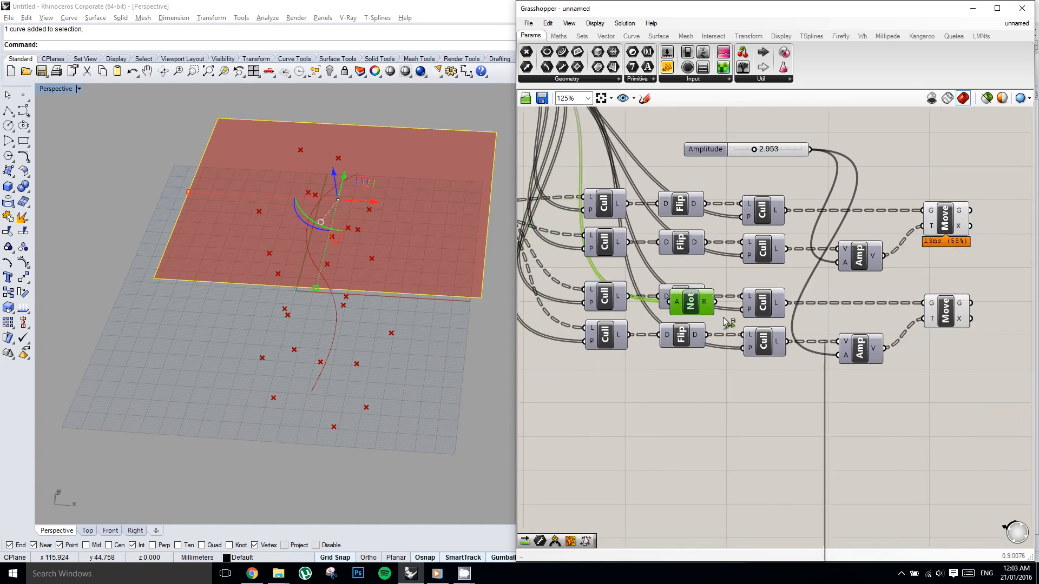
{"action": "left_click_drag", "start_coordinate": [701, 304], "coordinate": [743, 310]}
{"action": "left_click_drag", "start_coordinate": [694, 392], "coordinate": [744, 348], "text": "shift"}
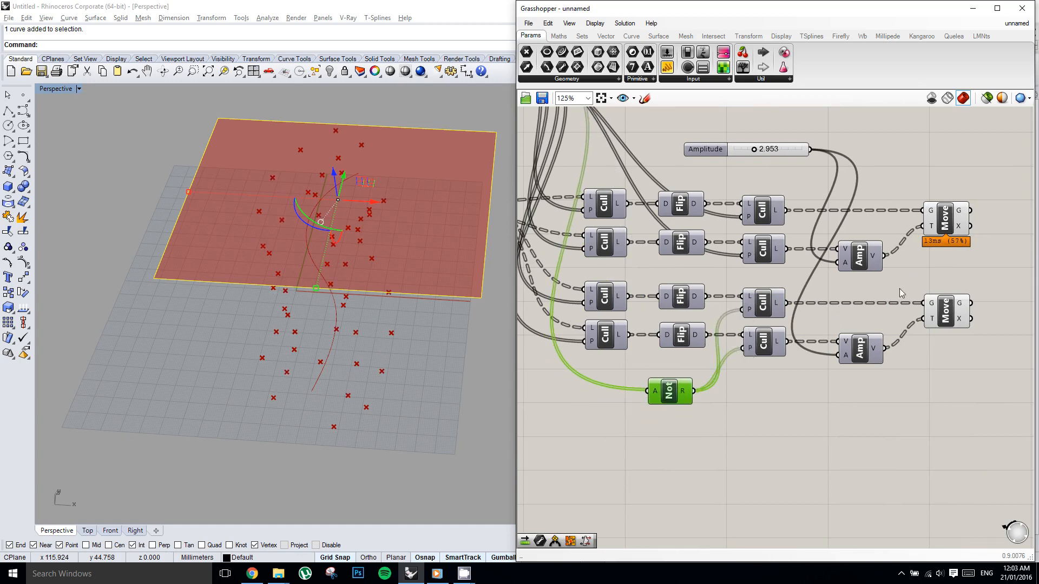
Shift the lower Move component aside and insert a Negative component between it and its Amplitude component.
{"action": "right_click_drag", "start_coordinate": [899, 288], "coordinate": [863, 272]}
{"action": "left_click", "coordinate": [922, 310]}
{"action": "left_click", "coordinate": [870, 271]}
{"action": "left_click", "coordinate": [803, 334]}
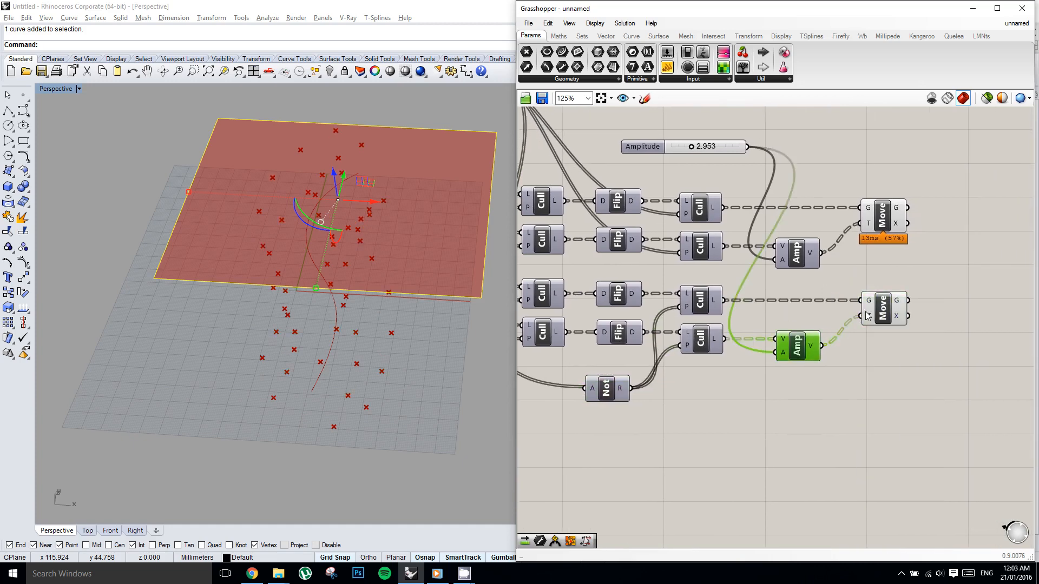
{"action": "left_click_drag", "start_coordinate": [884, 317], "coordinate": [916, 317]}
{"action": "left_click", "coordinate": [855, 336]}
{"action": "double_click", "coordinate": [856, 337]}
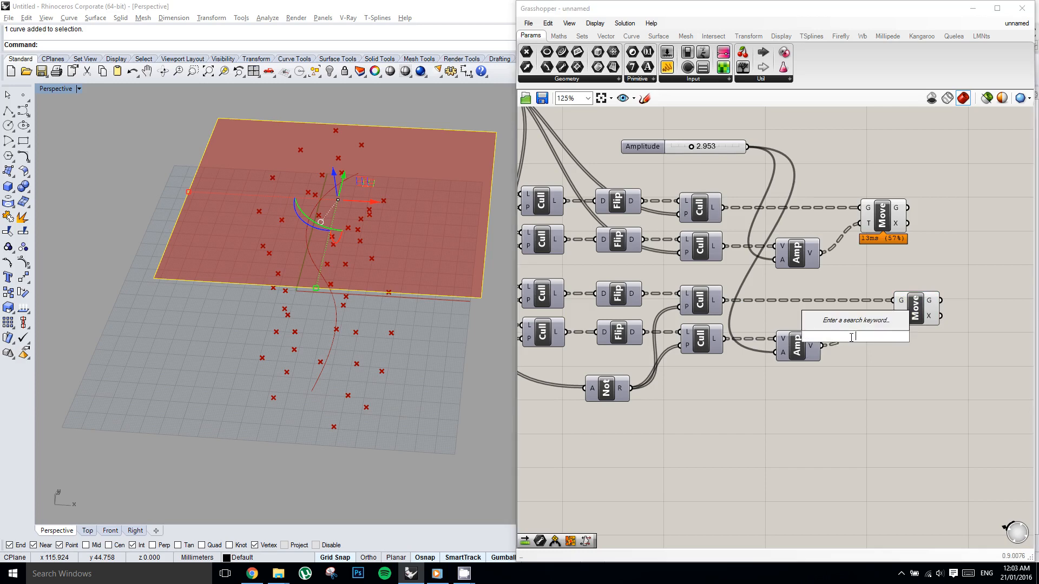
{"action": "type", "text": "neg"}
{"action": "key", "text": "Return"}
{"action": "left_click_drag", "start_coordinate": [852, 340], "coordinate": [895, 321]}
{"action": "right_click_drag", "start_coordinate": [933, 345], "coordinate": [848, 345]}
{"action": "left_click", "coordinate": [832, 313]}
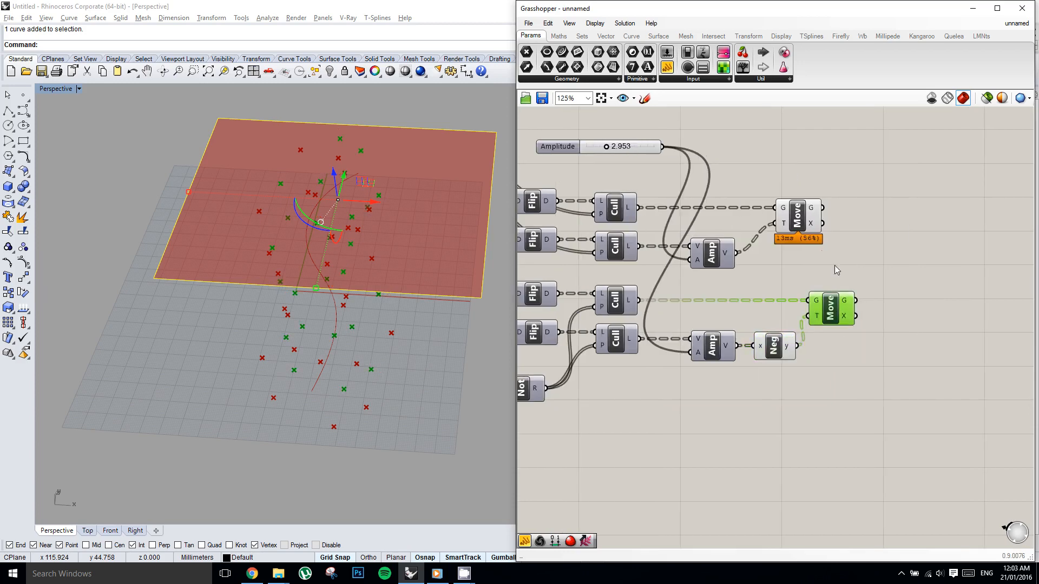
Reposition both Move components one above the other, slightly farther from their Amplitude and Negative components.
{"action": "left_click", "coordinate": [789, 209]}
{"action": "left_click_drag", "start_coordinate": [800, 219], "coordinate": [835, 219]}
{"action": "right_click_drag", "start_coordinate": [910, 251], "coordinate": [857, 252]}
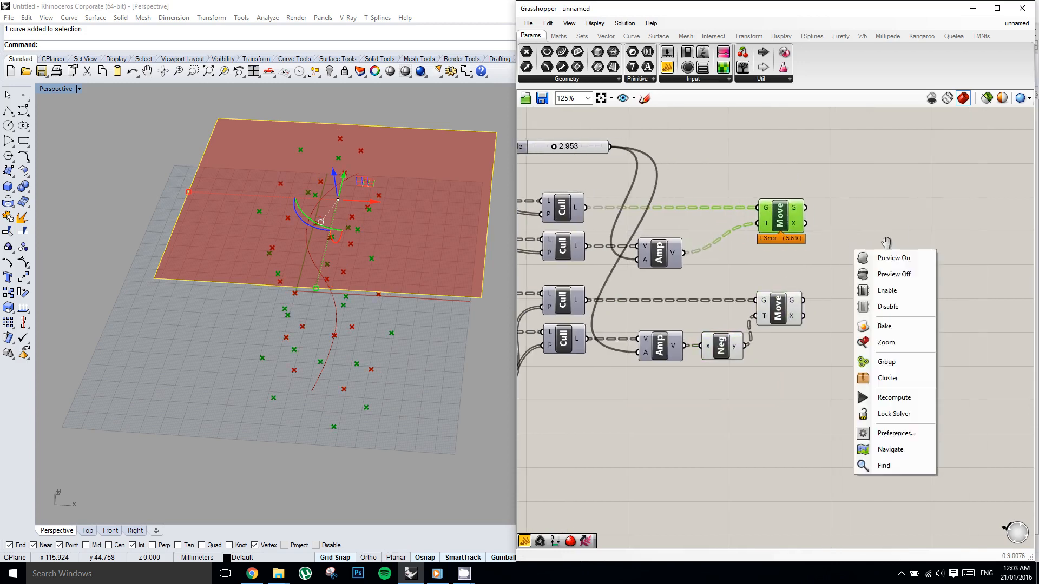
{"action": "left_click", "coordinate": [886, 241]}
{"action": "double_click", "coordinate": [888, 251]}
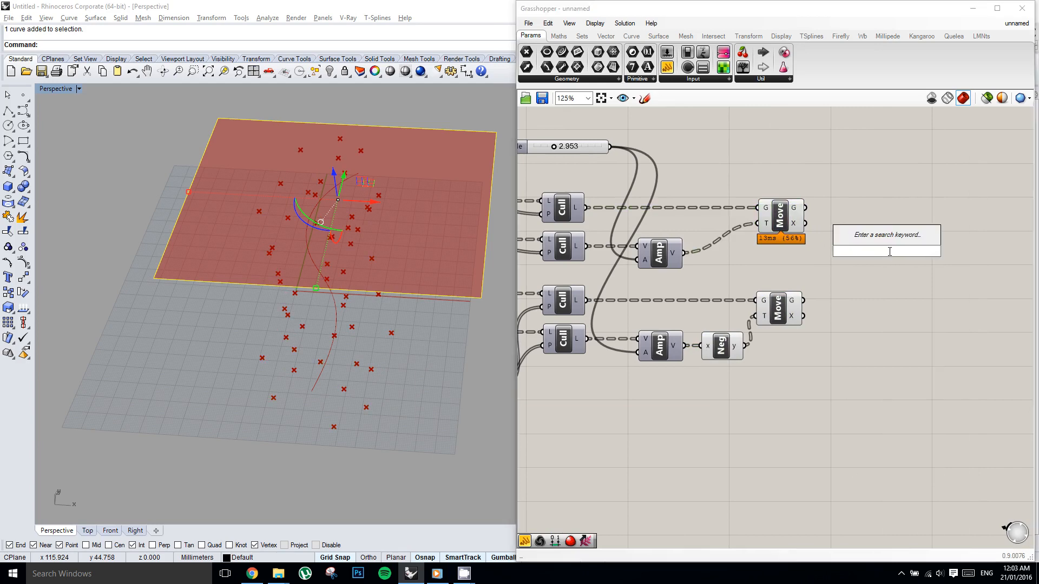
{"action": "key", "text": "Escape"}
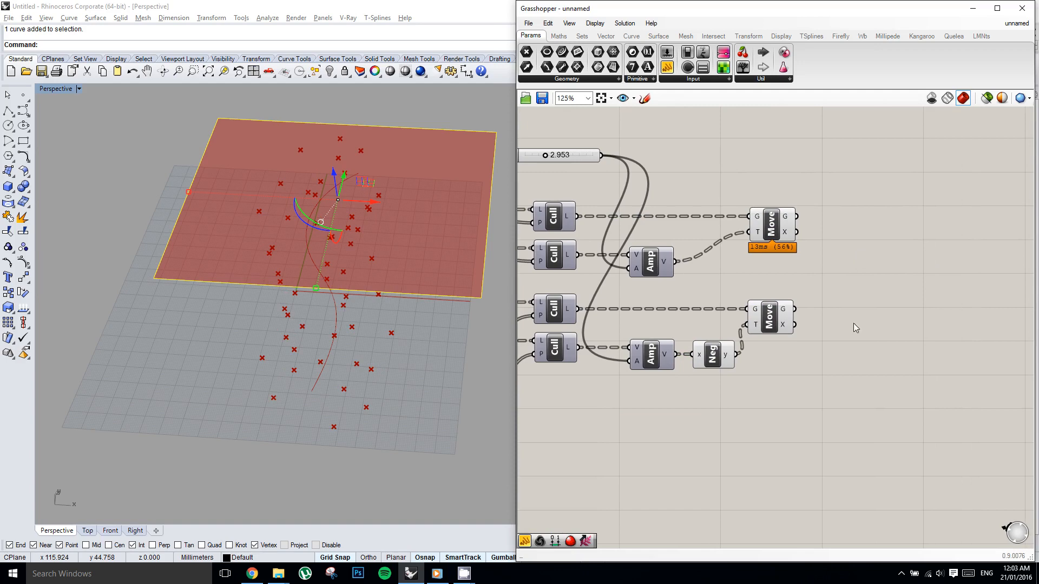
{"action": "left_click_drag", "start_coordinate": [778, 318], "coordinate": [783, 318]}
{"action": "left_click_drag", "start_coordinate": [837, 347], "coordinate": [747, 198]}
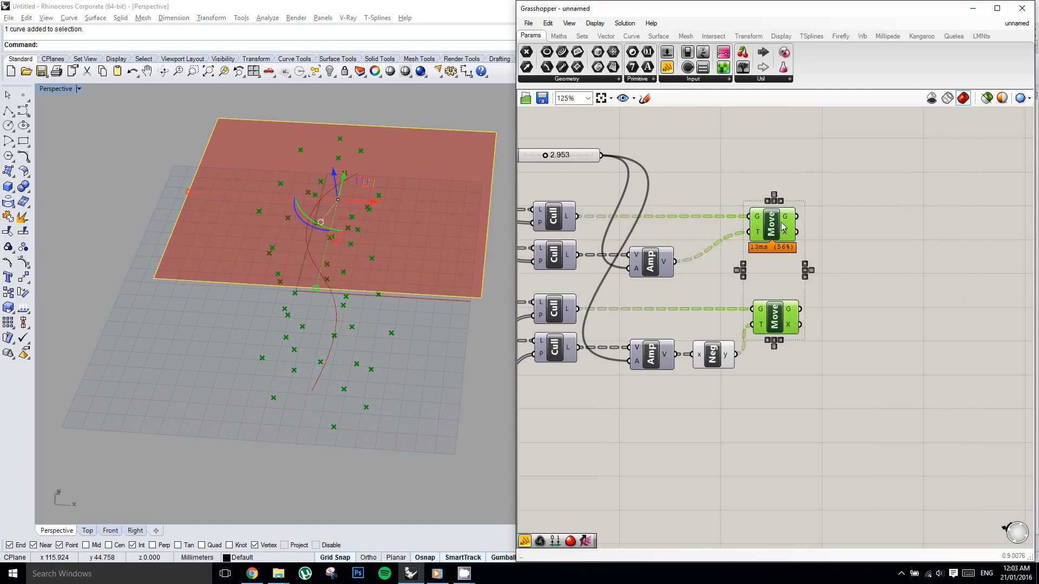
{"action": "left_click_drag", "start_coordinate": [783, 227], "coordinate": [796, 228]}
{"action": "left_click", "coordinate": [886, 243]}
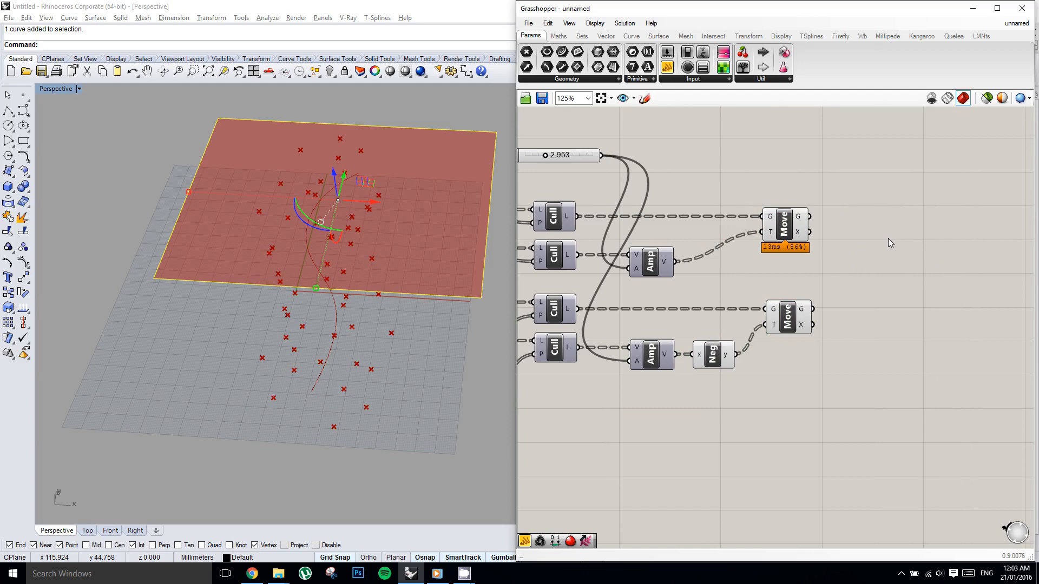
Add a Weave component beside the two Move components.
{"action": "right_click_drag", "start_coordinate": [888, 238], "coordinate": [880, 240]}
{"action": "double_click", "coordinate": [880, 249]}
{"action": "type", "text": "w"}
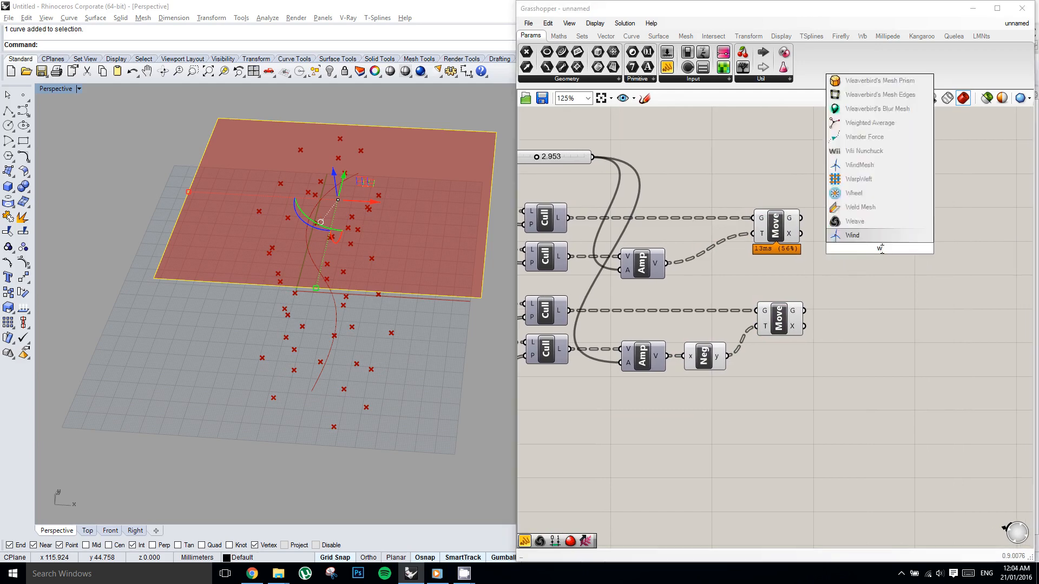
{"action": "type", "text": "eave"}
{"action": "key", "text": "Return"}
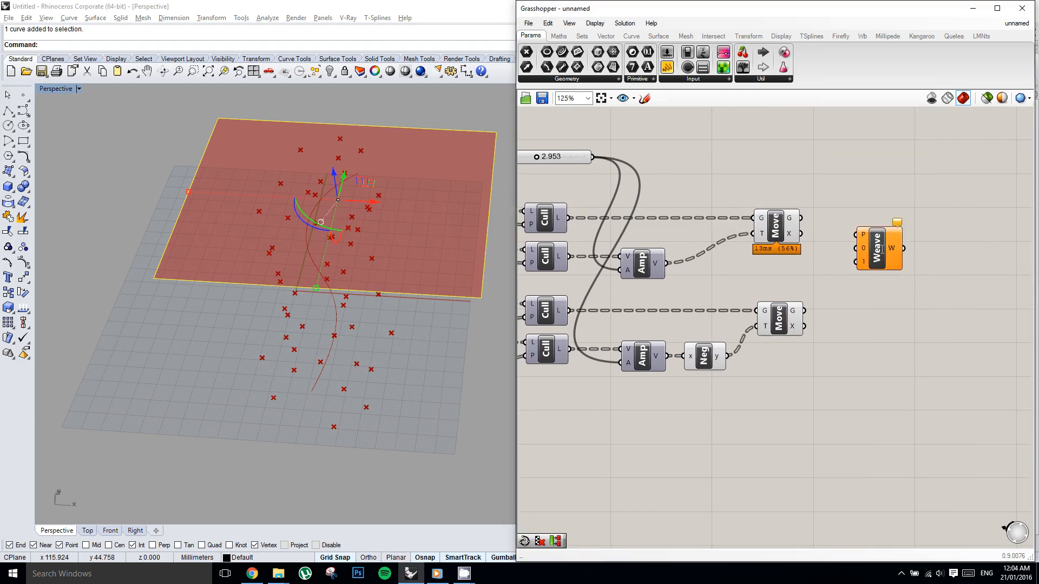
Connect the upper Move's geometry output to Weave stream 0 and the lower Move's geometry output to stream 1.
{"action": "right_click_drag", "start_coordinate": [847, 243], "coordinate": [790, 243]}
{"action": "right_click", "coordinate": [786, 234]}
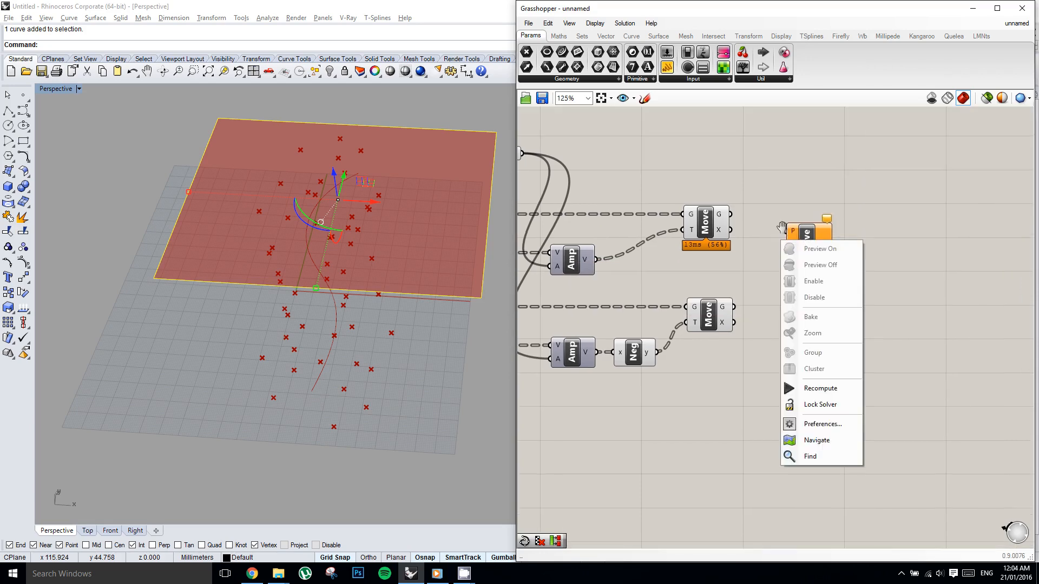
{"action": "scroll", "coordinate": [782, 226], "scroll_direction": "up", "scroll_amount": 1}
{"action": "mouse_move", "coordinate": [803, 226]}
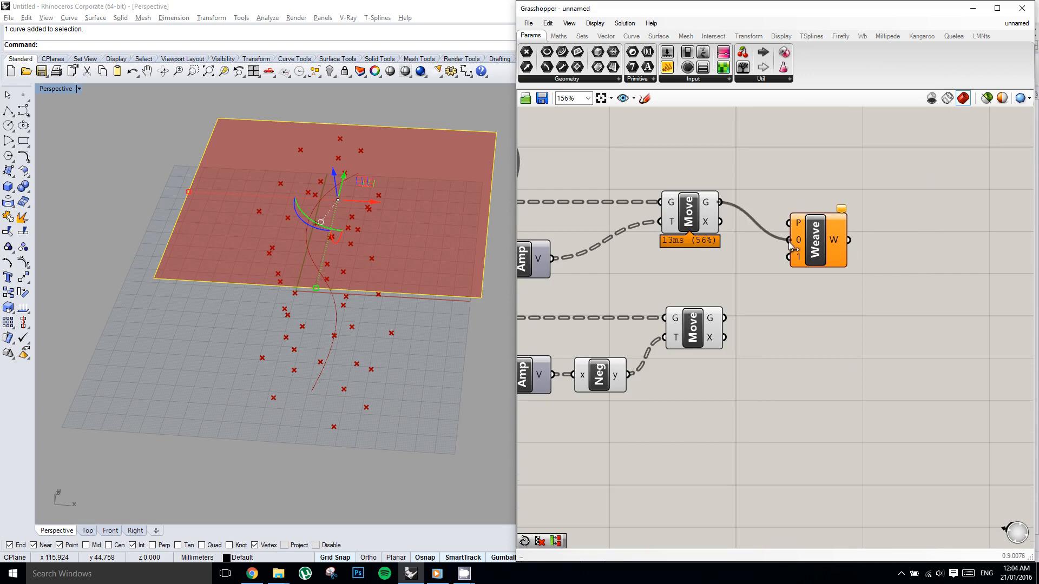
{"action": "left_click_drag", "start_coordinate": [724, 318], "coordinate": [791, 261]}
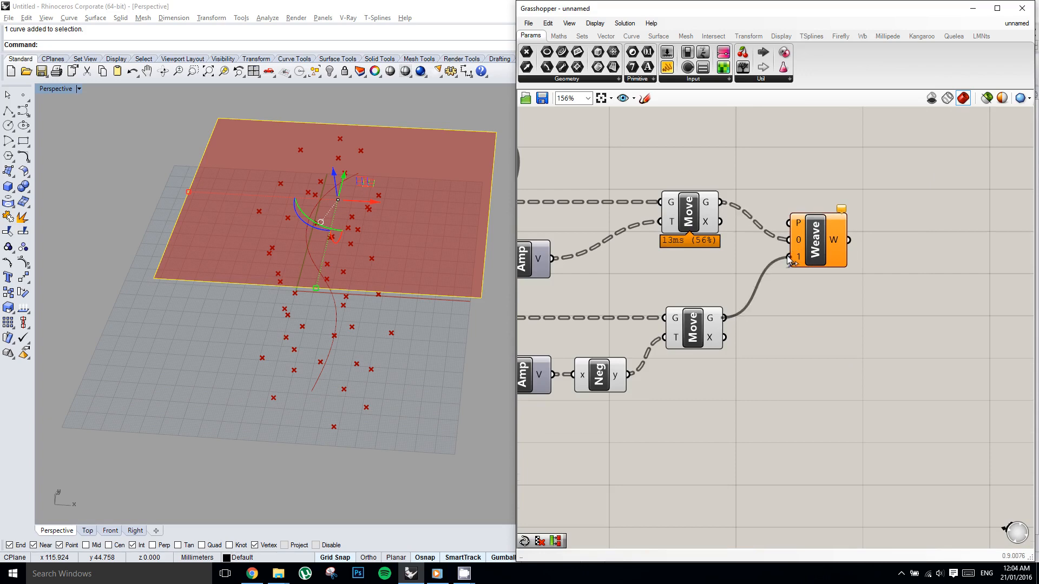
{"action": "left_click", "coordinate": [832, 249]}
{"action": "mouse_move", "coordinate": [837, 248]}
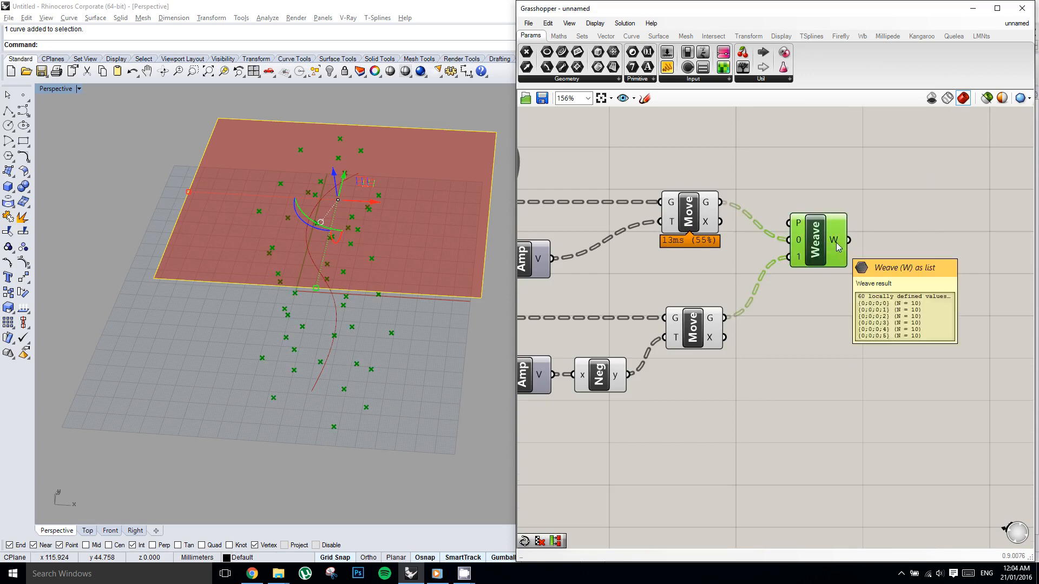
Add an Interpolate curve component and connect the Weave result to its vertices input.
{"action": "right_click_drag", "start_coordinate": [837, 248], "coordinate": [791, 258]}
{"action": "double_click", "coordinate": [872, 258]}
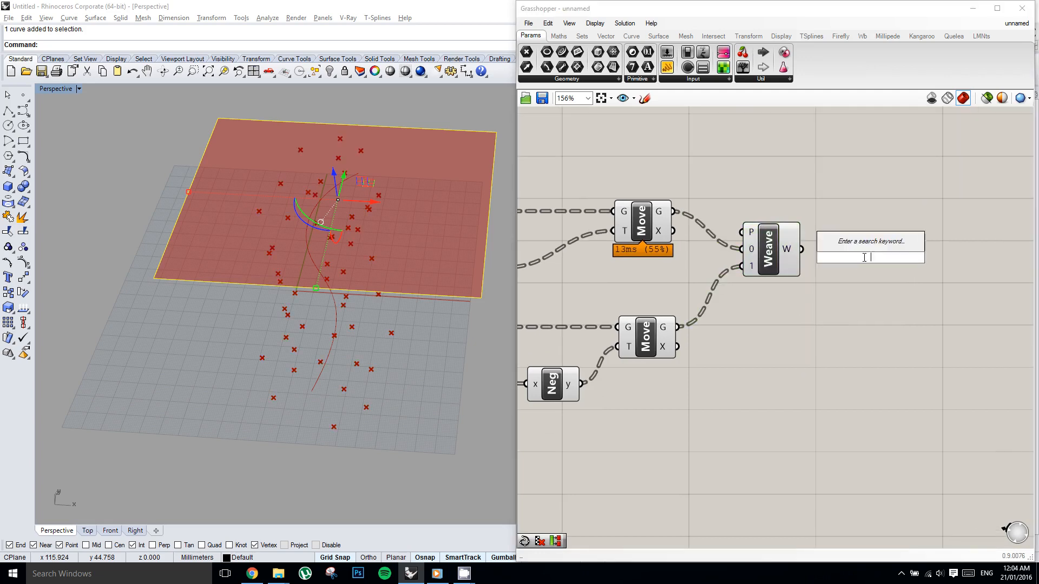
{"action": "type", "text": "Inter"}
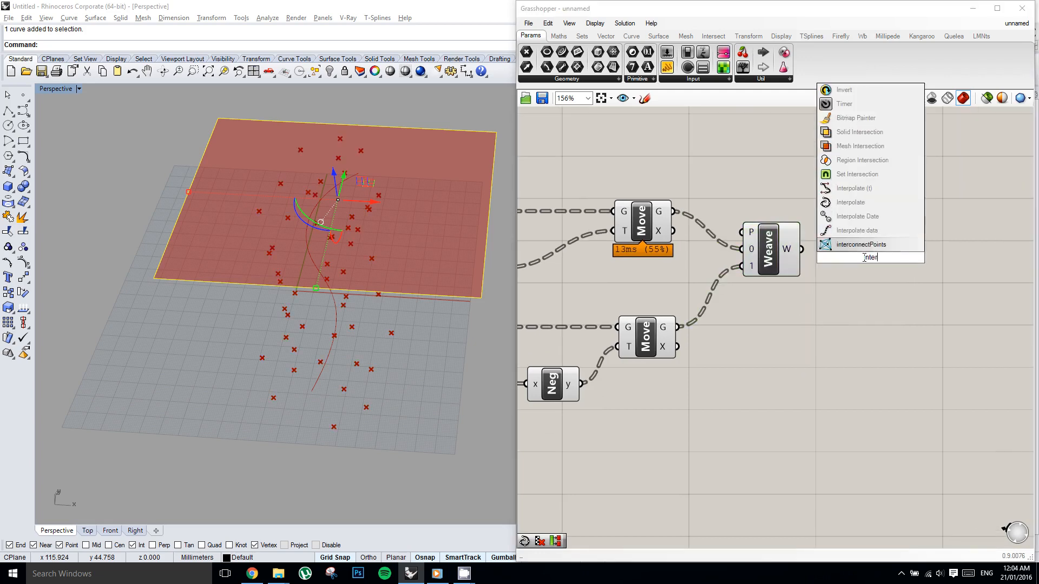
{"action": "key", "text": "Return"}
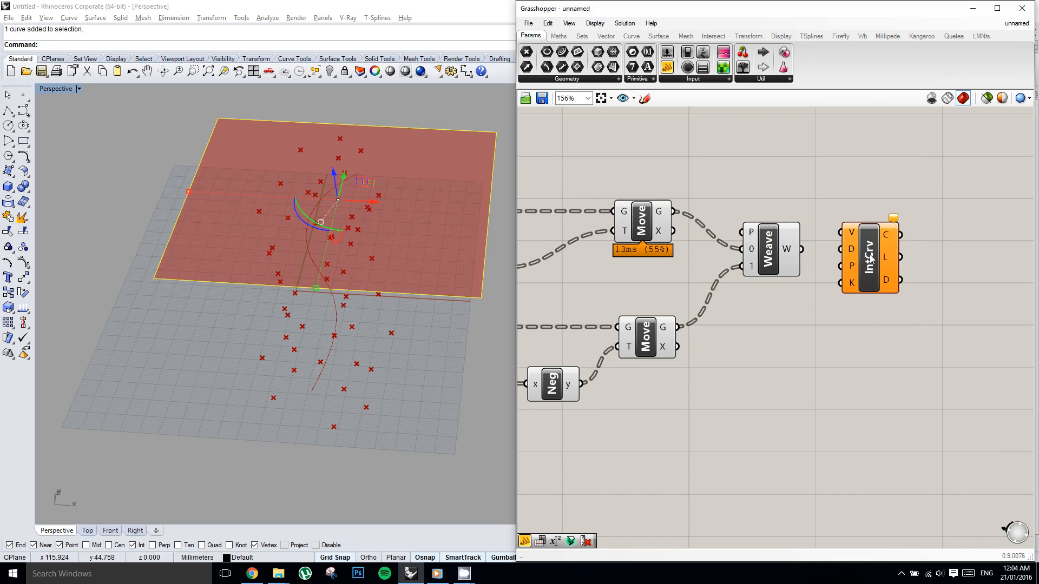
{"action": "mouse_move", "coordinate": [871, 259]}
{"action": "left_mouse_down"}
{"action": "mouse_move", "coordinate": [899, 257]}
{"action": "mouse_move", "coordinate": [890, 265]}
{"action": "left_mouse_up"}
{"action": "scroll", "coordinate": [334, 227], "scroll_direction": "up", "scroll_amount": 5}
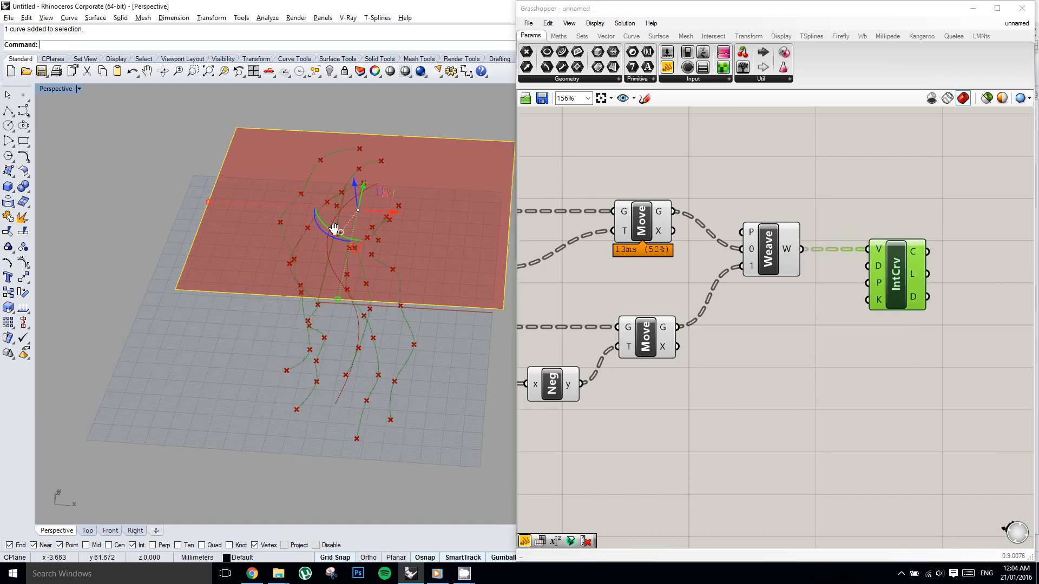
{"action": "mouse_move", "coordinate": [356, 215]}
{"action": "right_mouse_down"}
{"action": "mouse_move", "coordinate": [325, 157]}
{"action": "mouse_move", "coordinate": [362, 193]}
{"action": "mouse_move", "coordinate": [378, 186]}
{"action": "mouse_move", "coordinate": [383, 232]}
{"action": "mouse_move", "coordinate": [324, 162]}
{"action": "mouse_move", "coordinate": [347, 216]}
{"action": "mouse_move", "coordinate": [334, 162]}
{"action": "mouse_move", "coordinate": [351, 203]}
{"action": "right_mouse_up"}
Duplicate the True, False panel and the whole network from the Cull components to the Interpolate curve below the original.
{"action": "mouse_move", "coordinate": [874, 204]}
{"action": "right_mouse_down"}
{"action": "mouse_move", "coordinate": [799, 212]}
{"action": "mouse_move", "coordinate": [874, 222]}
{"action": "right_mouse_up"}
{"action": "left_click", "coordinate": [843, 206]}
{"action": "scroll", "coordinate": [843, 206], "scroll_direction": "down", "scroll_amount": 3}
{"action": "right_click_drag", "start_coordinate": [795, 233], "coordinate": [914, 222]}
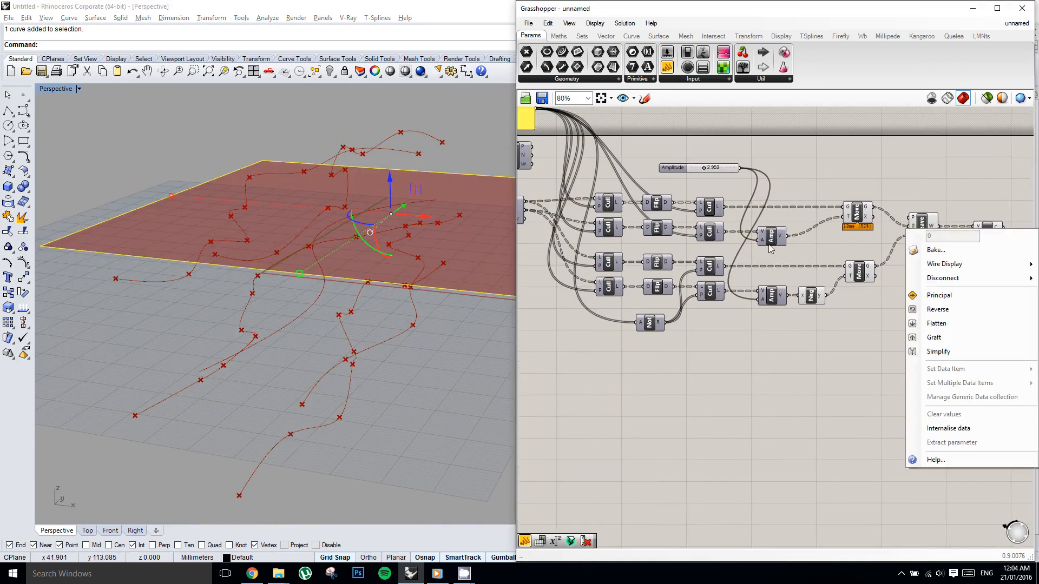
{"action": "mouse_move", "coordinate": [769, 246]}
{"action": "right_mouse_down"}
{"action": "mouse_move", "coordinate": [835, 240]}
{"action": "mouse_move", "coordinate": [808, 254]}
{"action": "mouse_move", "coordinate": [765, 238]}
{"action": "right_mouse_up"}
{"action": "left_click", "coordinate": [928, 250]}
{"action": "scroll", "coordinate": [930, 251], "scroll_direction": "down", "scroll_amount": 2}
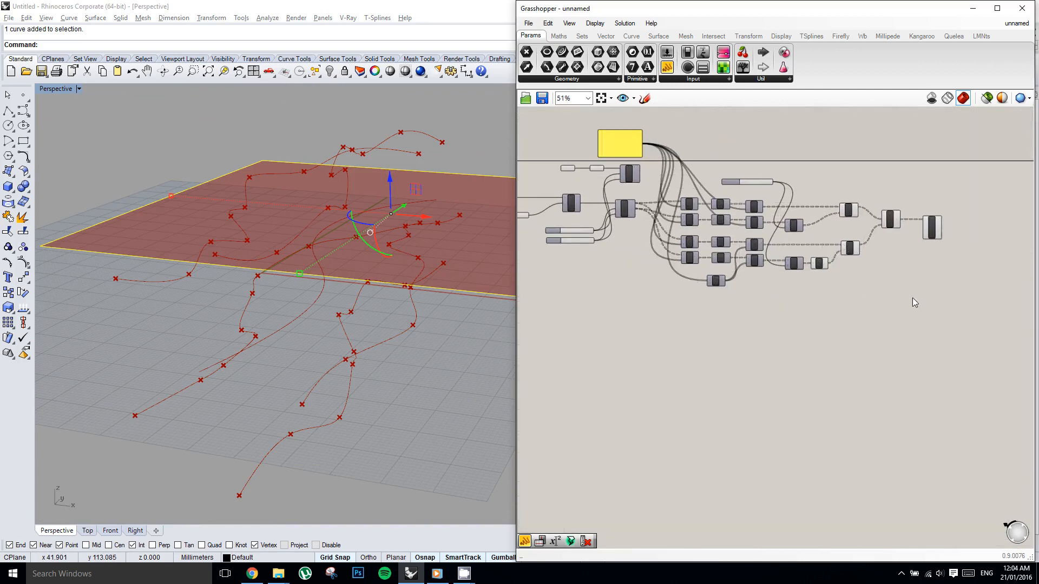
{"action": "left_click_drag", "start_coordinate": [953, 317], "coordinate": [696, 310]}
{"action": "key", "text": "ctrl+z"}
{"action": "left_click_drag", "start_coordinate": [967, 312], "coordinate": [693, 312]}
{"action": "left_click", "coordinate": [625, 150], "text": "shift"}
{"action": "left_click", "coordinate": [636, 285]}
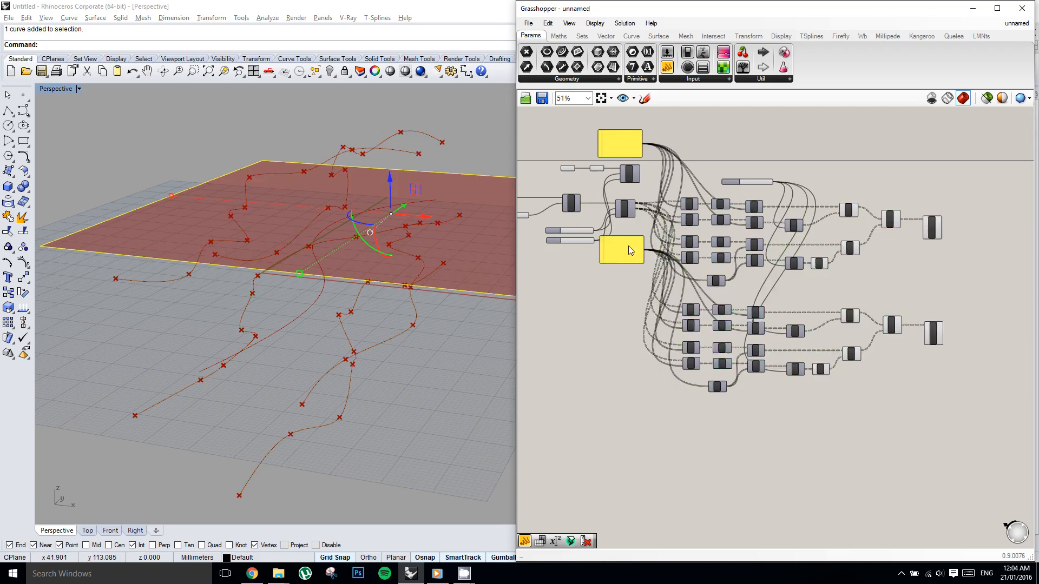
Move the duplicated True, False panel clear of the wires, farther away from the duplicated Cull components.
{"action": "left_click_drag", "start_coordinate": [631, 250], "coordinate": [598, 296]}
{"action": "scroll", "coordinate": [598, 297], "scroll_direction": "up", "scroll_amount": 3}
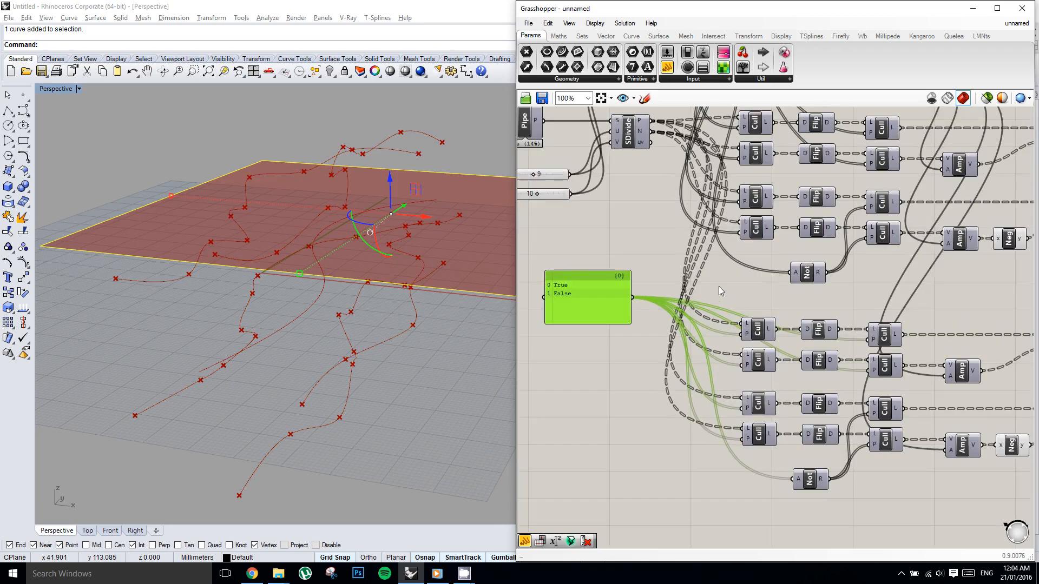
{"action": "right_click_drag", "start_coordinate": [724, 287], "coordinate": [687, 284]}
{"action": "left_click", "coordinate": [656, 277]}
{"action": "scroll", "coordinate": [655, 278], "scroll_direction": "down", "scroll_amount": 1}
{"action": "scroll", "coordinate": [686, 310], "scroll_direction": "up", "scroll_amount": 1}
{"action": "left_click", "coordinate": [618, 273]}
{"action": "left_click", "coordinate": [665, 287]}
{"action": "left_click", "coordinate": [597, 287]}
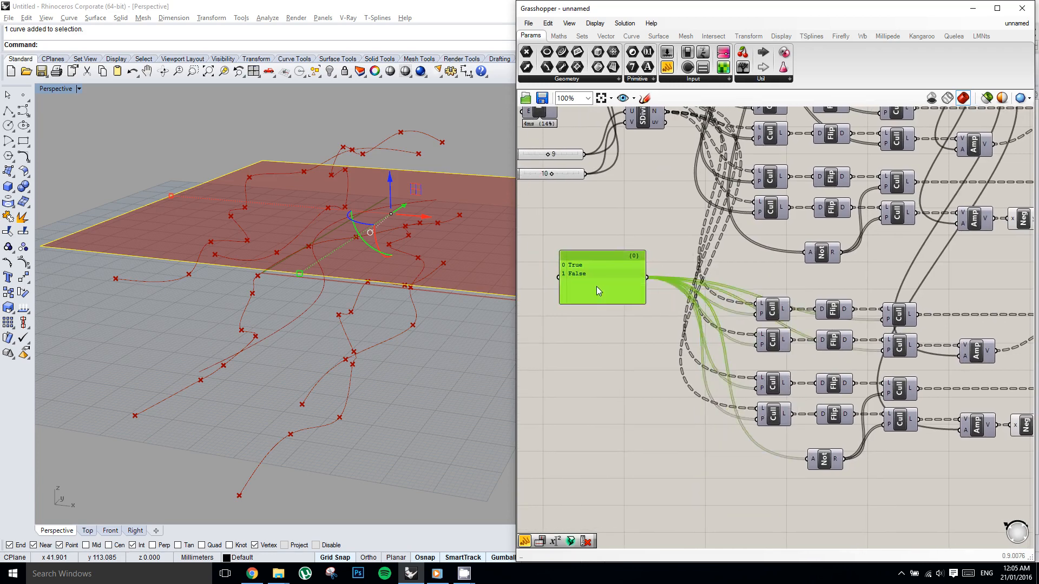
{"action": "left_click_drag", "start_coordinate": [596, 287], "coordinate": [569, 287]}
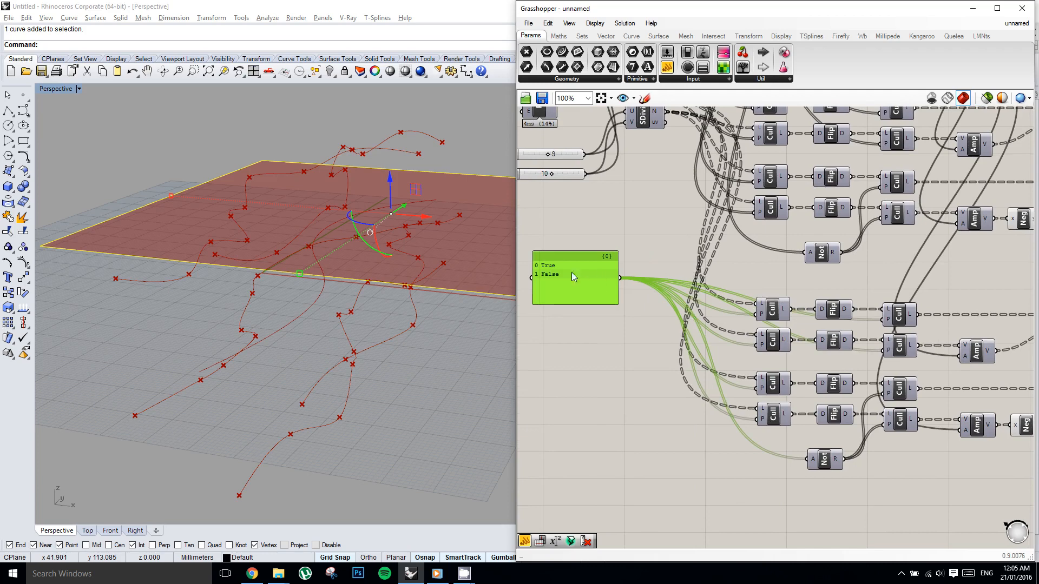
{"action": "double_click", "coordinate": [668, 252]}
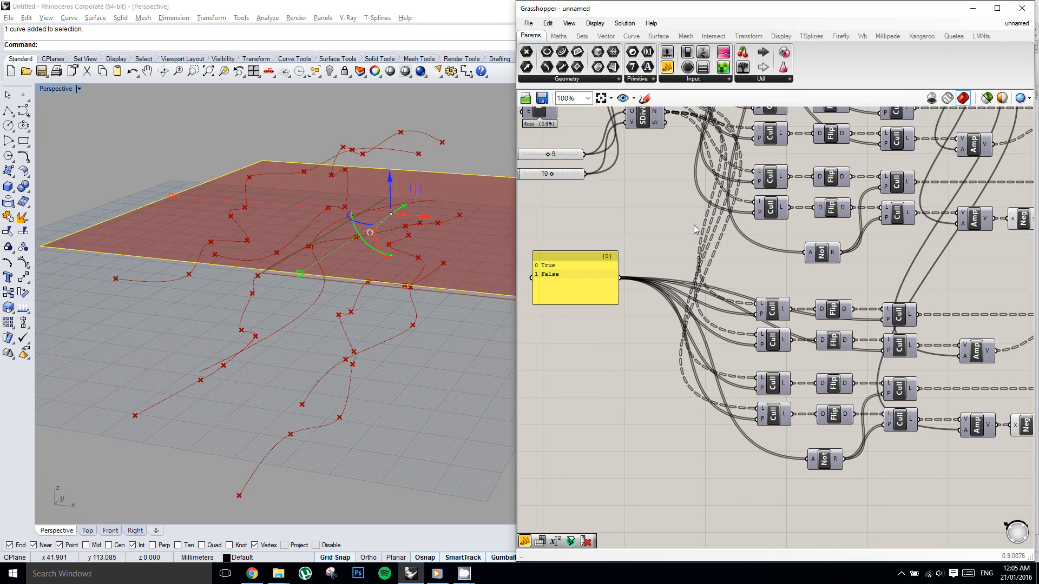
{"action": "right_click_drag", "start_coordinate": [693, 225], "coordinate": [719, 334]}
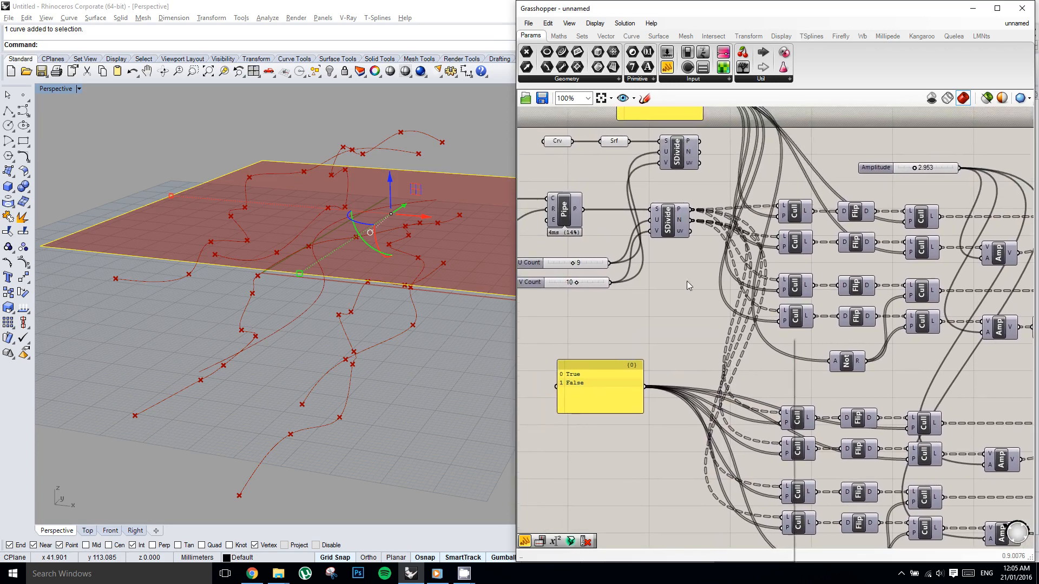
{"action": "scroll", "coordinate": [687, 281], "scroll_direction": "down", "scroll_amount": 2}
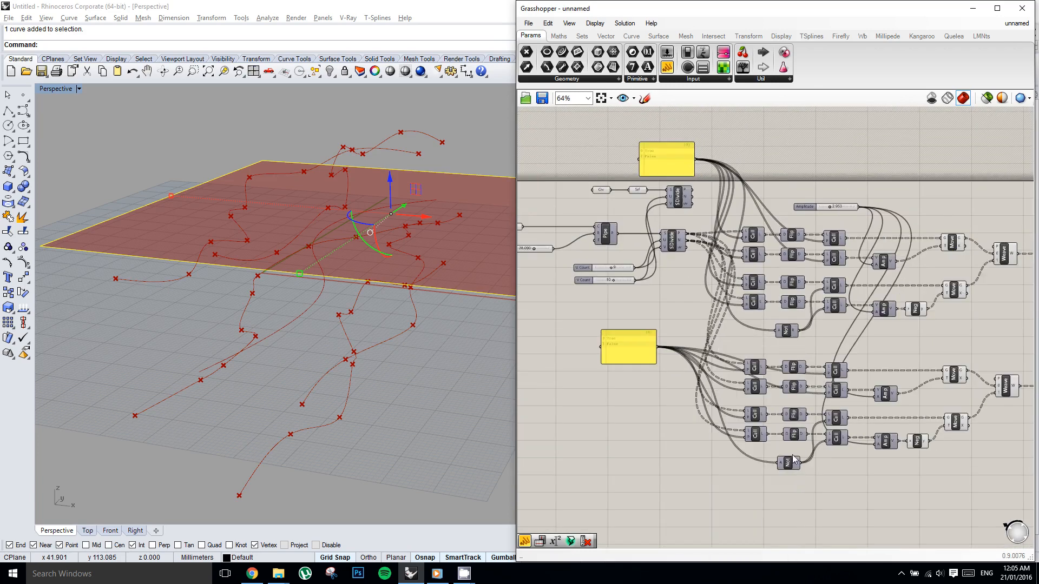
Move the original network's Not component away from the Cull components, closer to the panels.
{"action": "left_click", "coordinate": [785, 333]}
{"action": "left_click_drag", "start_coordinate": [713, 322], "coordinate": [704, 323]}
{"action": "scroll", "coordinate": [715, 338], "scroll_direction": "up", "scroll_amount": 2}
{"action": "right_click_drag", "start_coordinate": [761, 325], "coordinate": [710, 284]}
{"action": "left_click", "coordinate": [595, 309]}
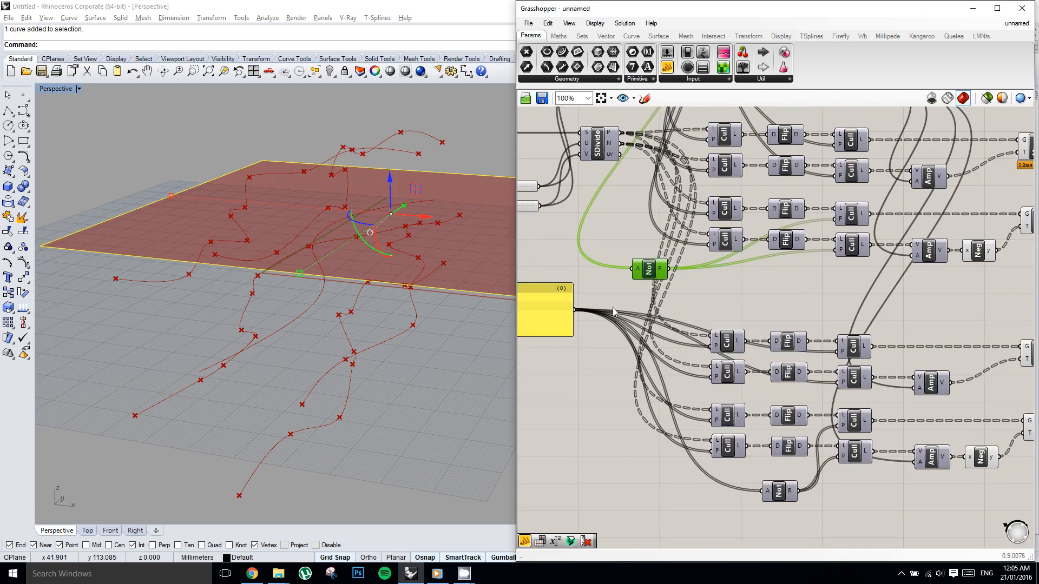
Try to transfer all outgoing wires of the duplicated True, False panel to the original Not component.
{"action": "left_click", "coordinate": [604, 312]}
{"action": "left_click_drag", "start_coordinate": [576, 312], "coordinate": [672, 268], "text": "ctrl+shift"}
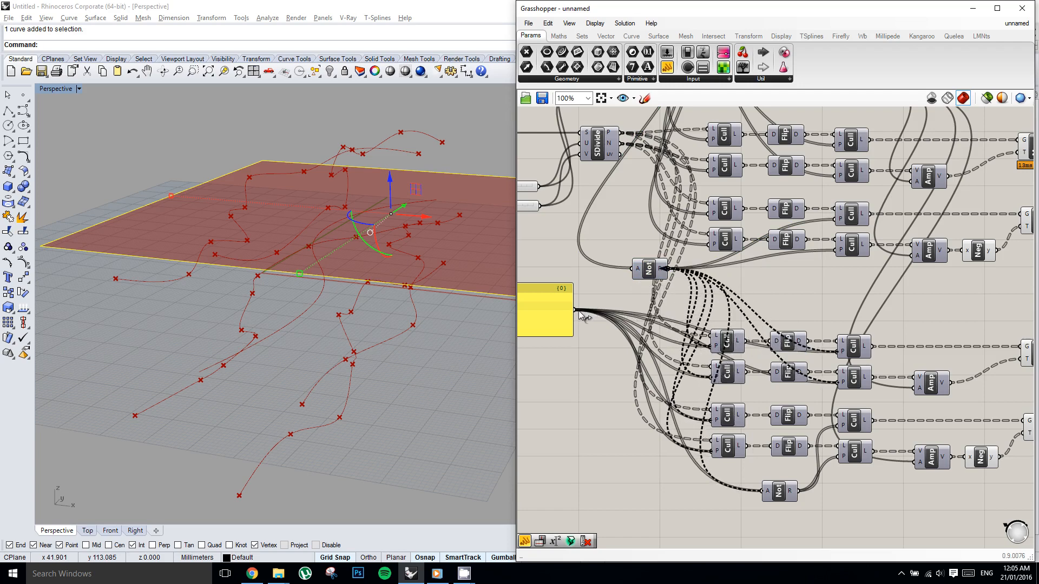
{"action": "left_click_drag", "start_coordinate": [575, 310], "coordinate": [666, 286], "text": "ctrl+shift"}
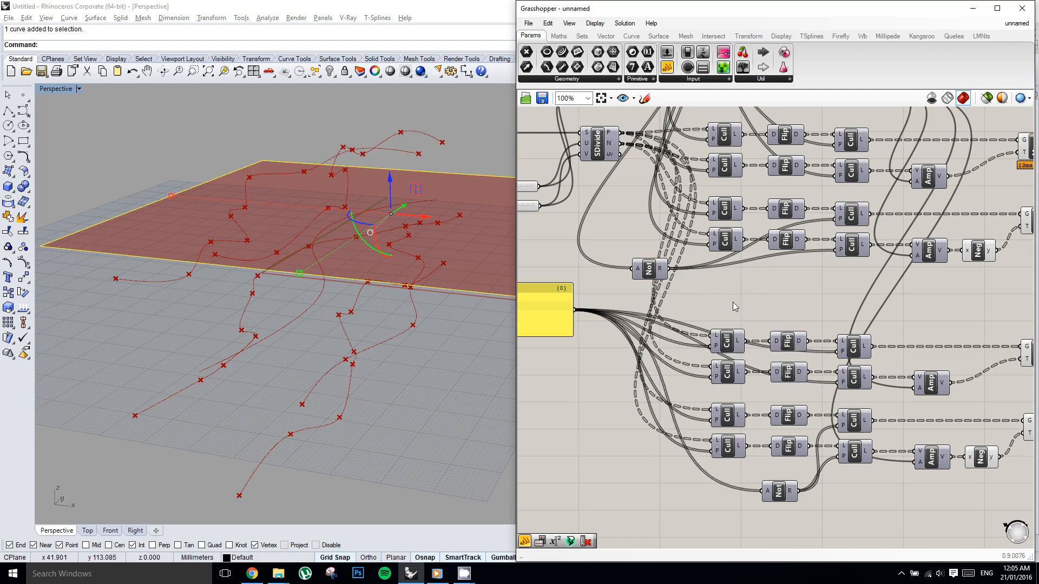
Connect the original Not component's result to the pattern inputs of the duplicated network's four first-column Cull components, replacing the panel wires.
{"action": "scroll", "coordinate": [717, 307], "scroll_direction": "up", "scroll_amount": 3}
{"action": "right_click", "coordinate": [747, 319]}
{"action": "scroll", "coordinate": [747, 320], "scroll_direction": "down", "scroll_amount": 2}
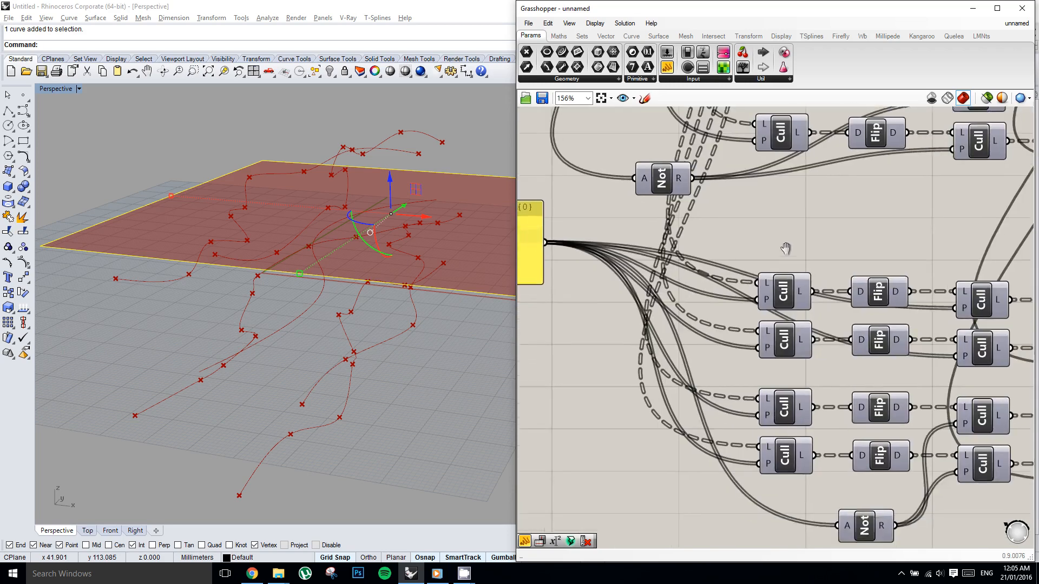
{"action": "left_click", "coordinate": [559, 248]}
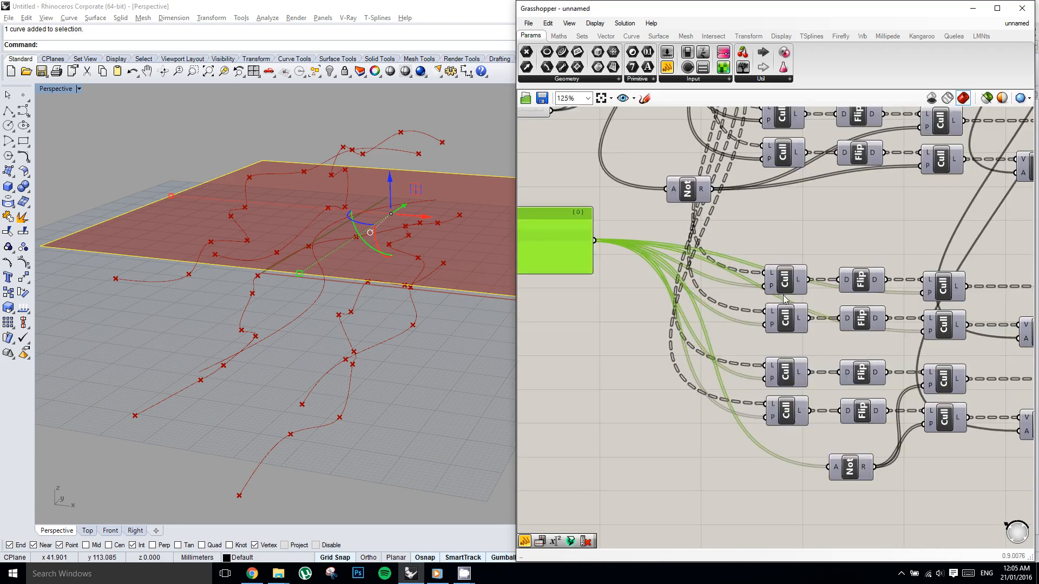
{"action": "left_click_drag", "start_coordinate": [712, 189], "coordinate": [764, 286]}
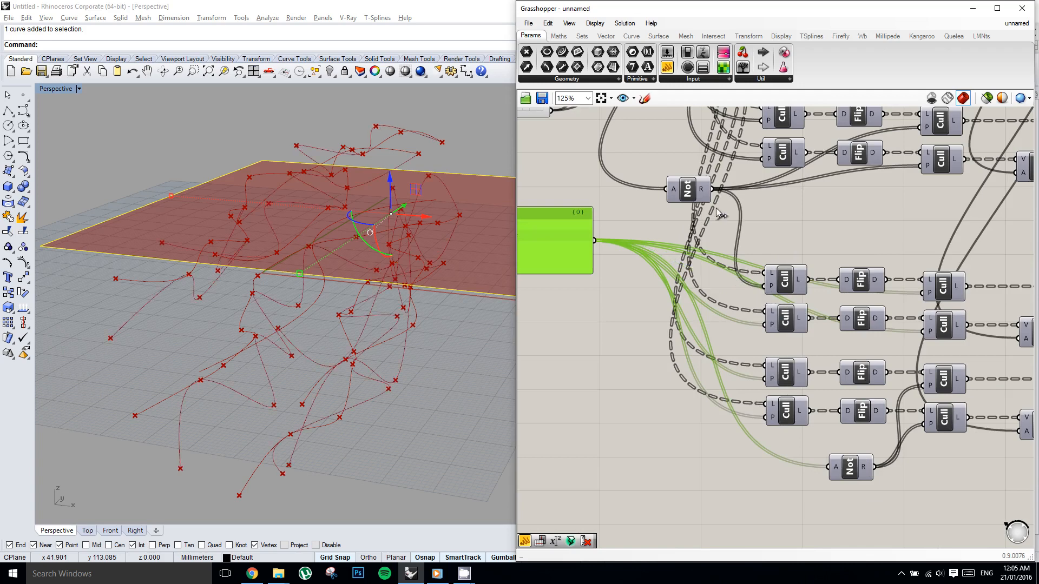
{"action": "left_click_drag", "start_coordinate": [713, 189], "coordinate": [765, 325]}
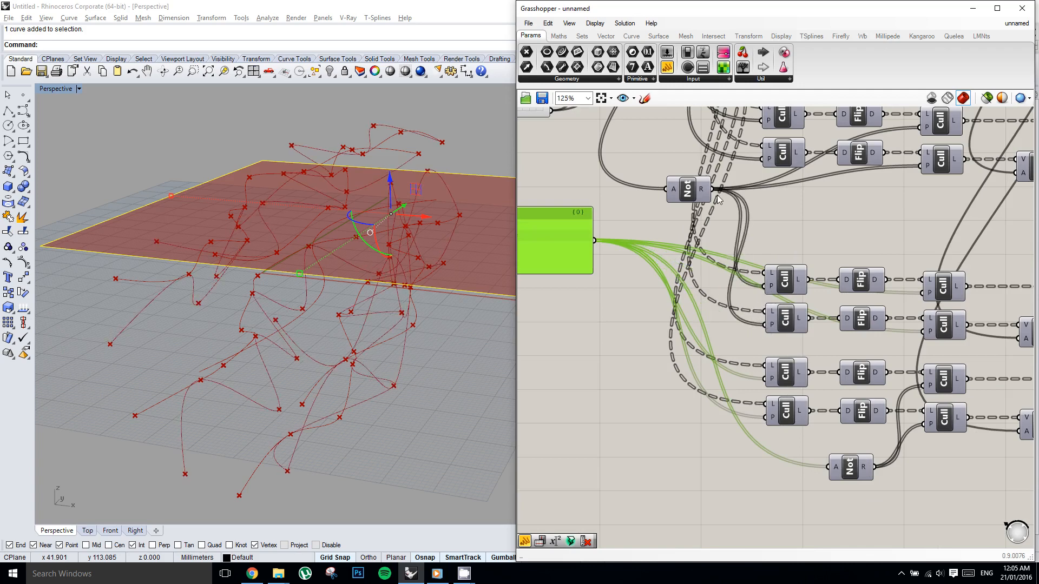
{"action": "left_click_drag", "start_coordinate": [761, 378], "coordinate": [766, 378]}
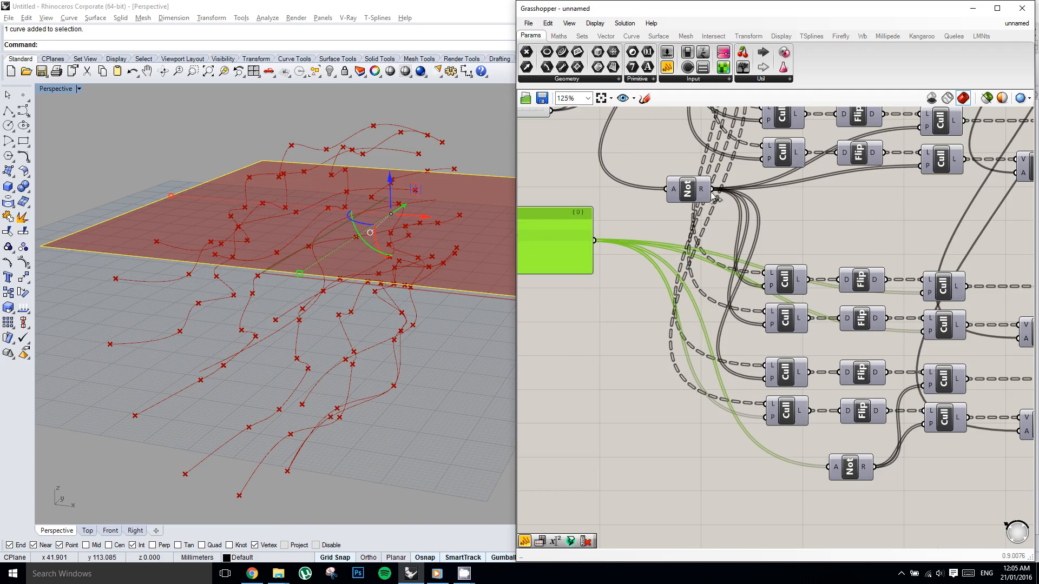
{"action": "left_click_drag", "start_coordinate": [714, 189], "coordinate": [768, 417]}
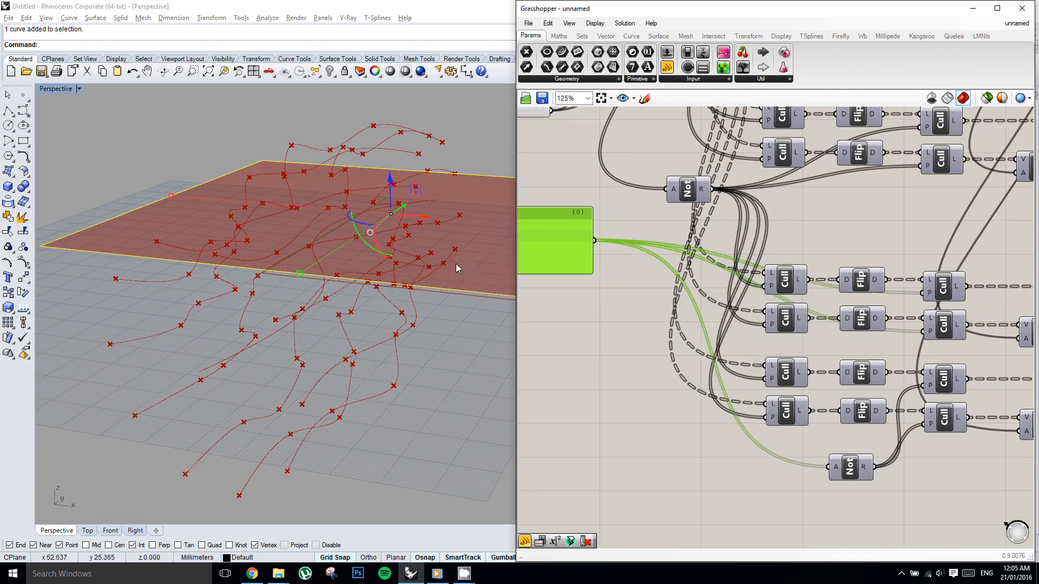
Examine the two sets of interpolated curves from different angles and check the duplicated Not component's wiring.
{"action": "right_click_drag", "start_coordinate": [456, 267], "coordinate": [308, 247]}
{"action": "scroll", "coordinate": [307, 244], "scroll_direction": "down", "scroll_amount": 2}
{"action": "scroll", "coordinate": [317, 254], "scroll_direction": "up", "scroll_amount": 1}
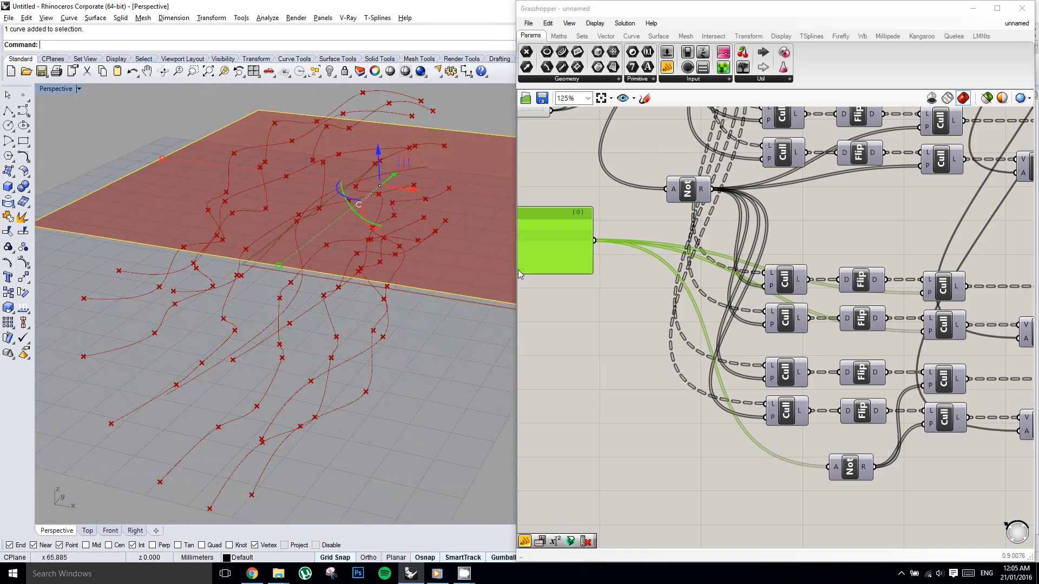
{"action": "right_click_drag", "start_coordinate": [648, 320], "coordinate": [634, 318]}
{"action": "left_click", "coordinate": [837, 460]}
{"action": "right_click_drag", "start_coordinate": [846, 416], "coordinate": [825, 414]}
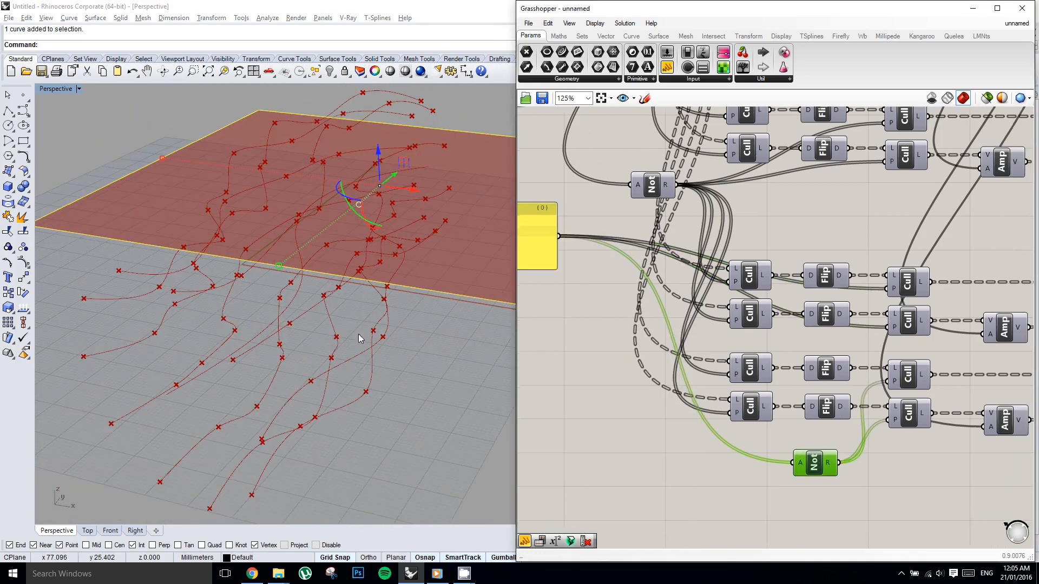
{"action": "right_click_drag", "start_coordinate": [359, 338], "coordinate": [281, 261]}
{"action": "right_click_drag", "start_coordinate": [378, 250], "coordinate": [359, 228]}
Place a copy of the duplicated network's Negative component after its upper Amplitude and delete the lower Negative.
{"action": "right_click_drag", "start_coordinate": [780, 344], "coordinate": [713, 334]}
{"action": "right_click_drag", "start_coordinate": [832, 350], "coordinate": [778, 356]}
{"action": "left_click", "coordinate": [818, 346]}
{"action": "left_click", "coordinate": [817, 325]}
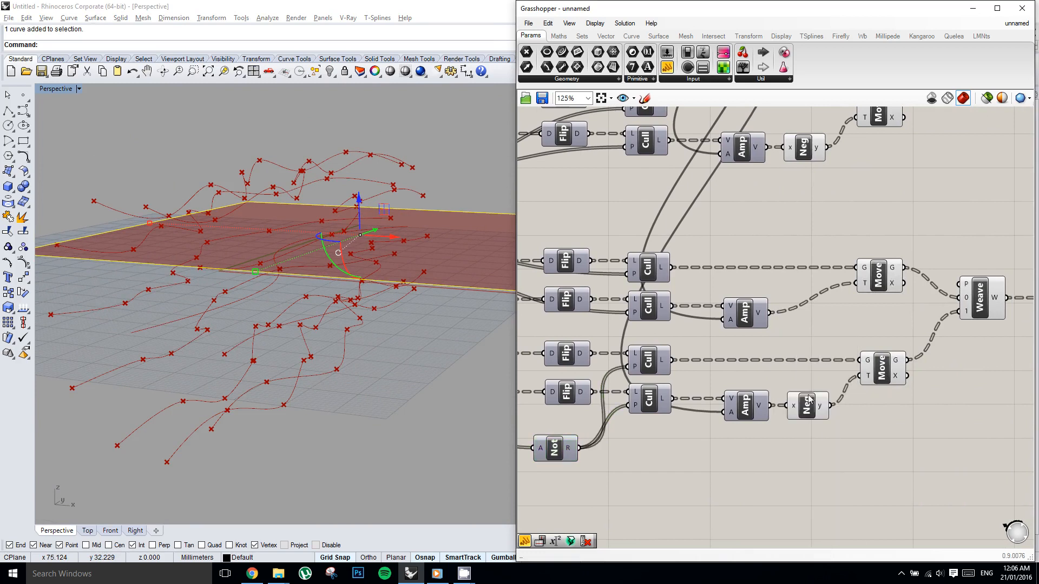
{"action": "left_click", "coordinate": [809, 403]}
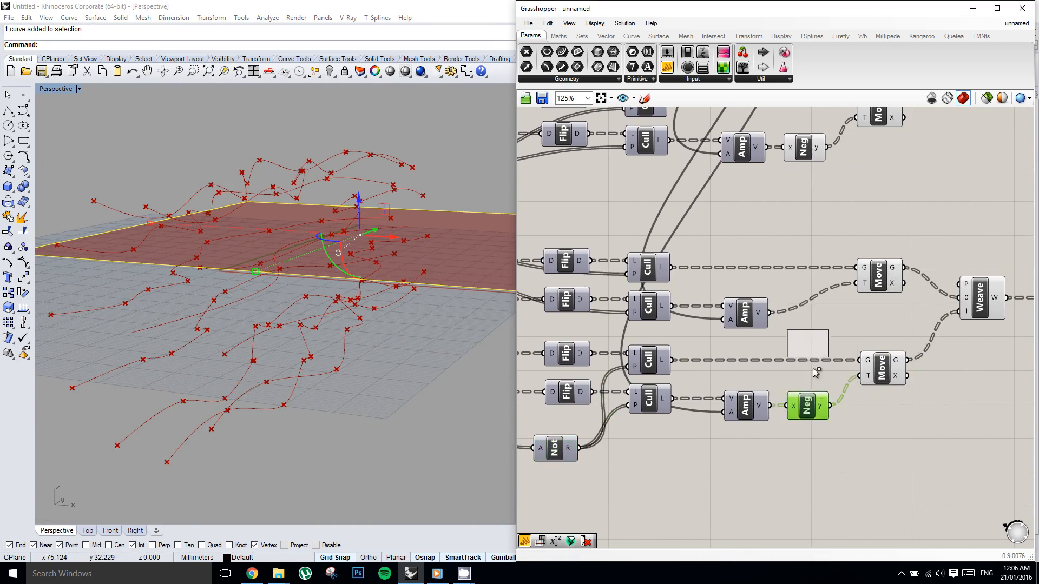
{"action": "left_click", "coordinate": [818, 408]}
{"action": "key", "text": "Delete"}
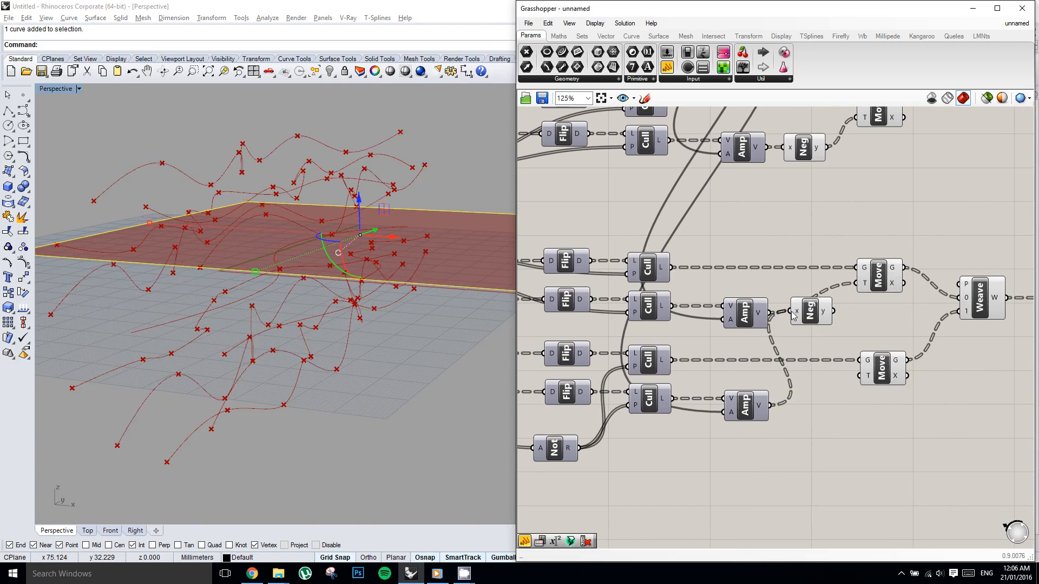
Wire the duplicated network's upper Amplitude through Negative into the upper Move, and the lower Amplitude directly into the lower Move's motion input.
{"action": "left_click_drag", "start_coordinate": [802, 317], "coordinate": [801, 317], "text": "ctrl"}
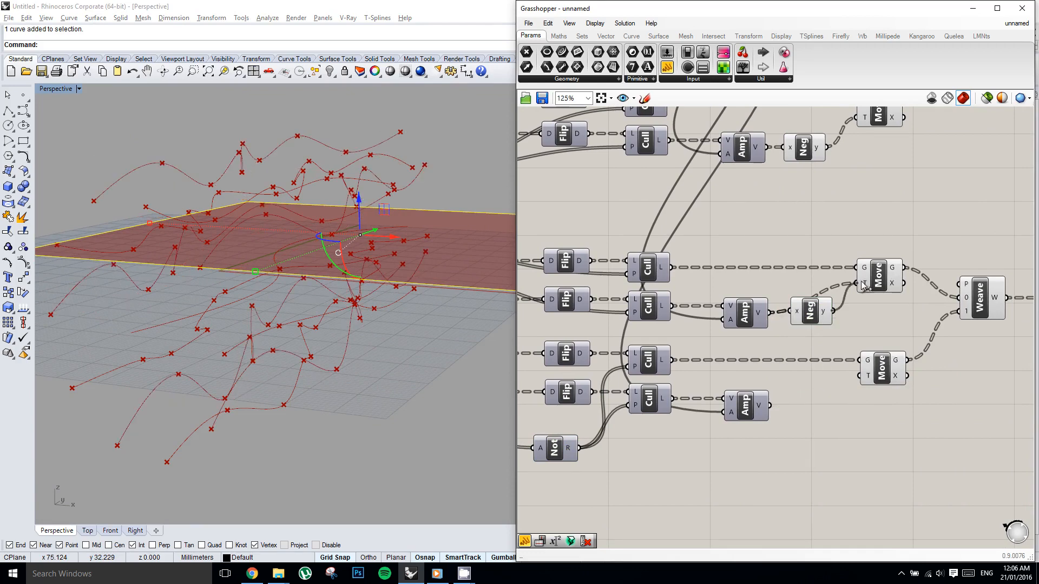
{"action": "left_click_drag", "start_coordinate": [861, 282], "coordinate": [861, 283]}
{"action": "left_click_drag", "start_coordinate": [850, 385], "coordinate": [860, 376]}
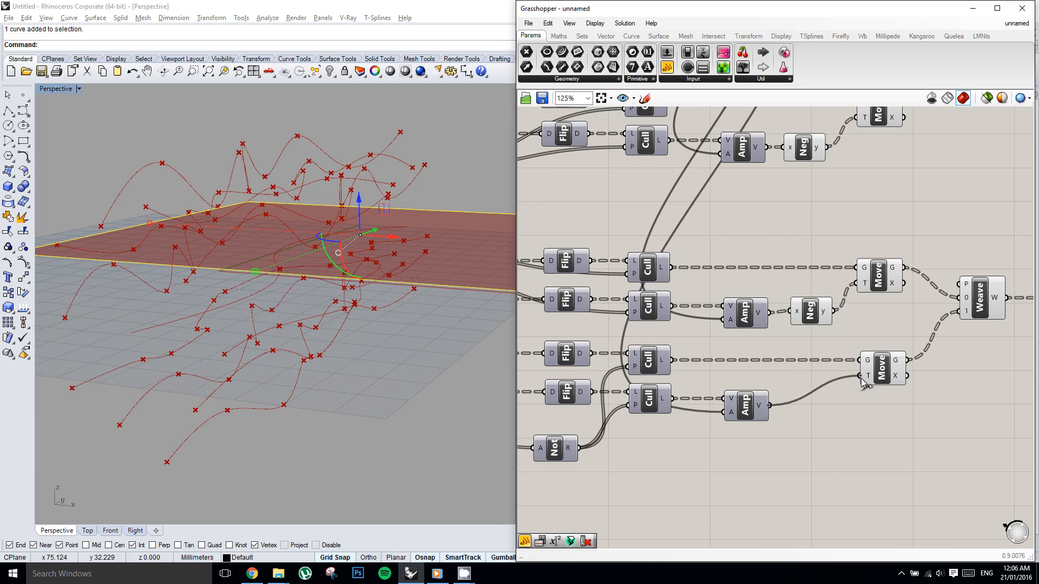
Flatten the curve outputs of both Interpolate curve components.
{"action": "right_click_drag", "start_coordinate": [357, 162], "coordinate": [358, 212]}
{"action": "right_click_drag", "start_coordinate": [829, 297], "coordinate": [760, 326]}
{"action": "scroll", "coordinate": [804, 304], "scroll_direction": "down", "scroll_amount": 2}
{"action": "right_click", "coordinate": [801, 302]}
{"action": "right_click_drag", "start_coordinate": [793, 271], "coordinate": [735, 286]}
{"action": "right_click_drag", "start_coordinate": [875, 247], "coordinate": [794, 262]}
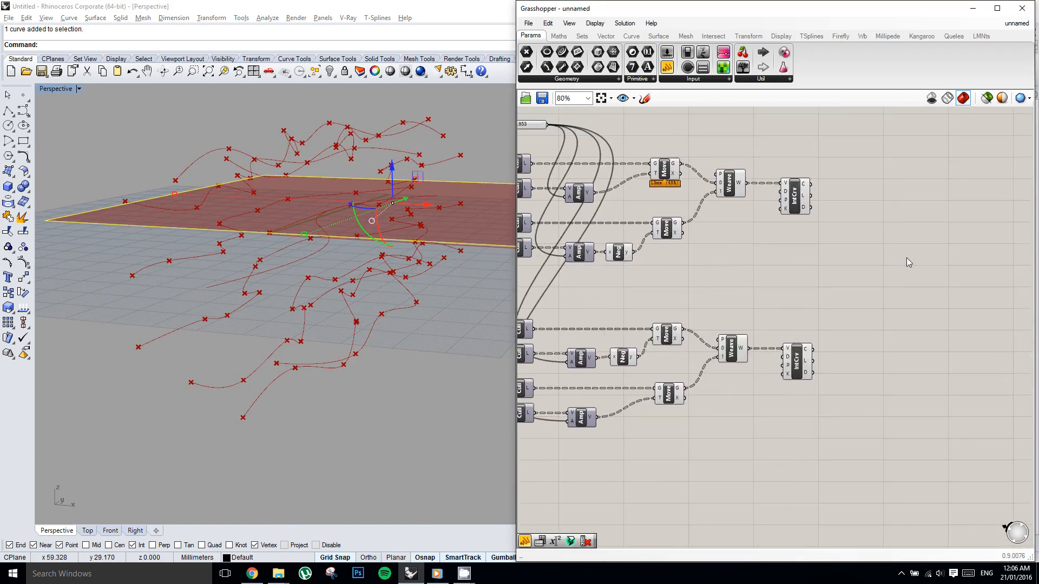
{"action": "right_click_drag", "start_coordinate": [907, 258], "coordinate": [844, 258]}
{"action": "right_click", "coordinate": [844, 257]}
{"action": "double_click", "coordinate": [827, 247]}
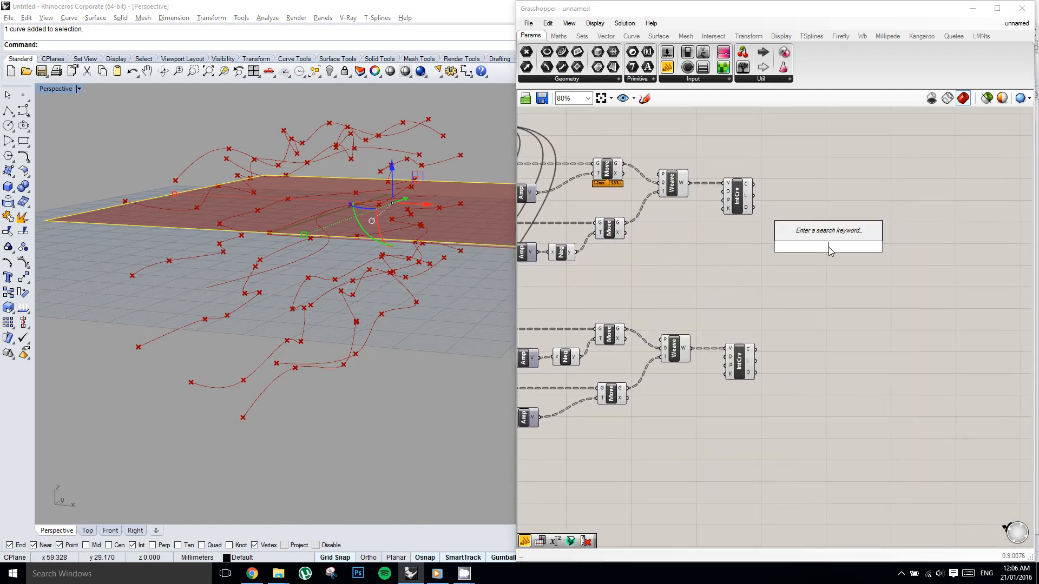
{"action": "right_click", "coordinate": [745, 187]}
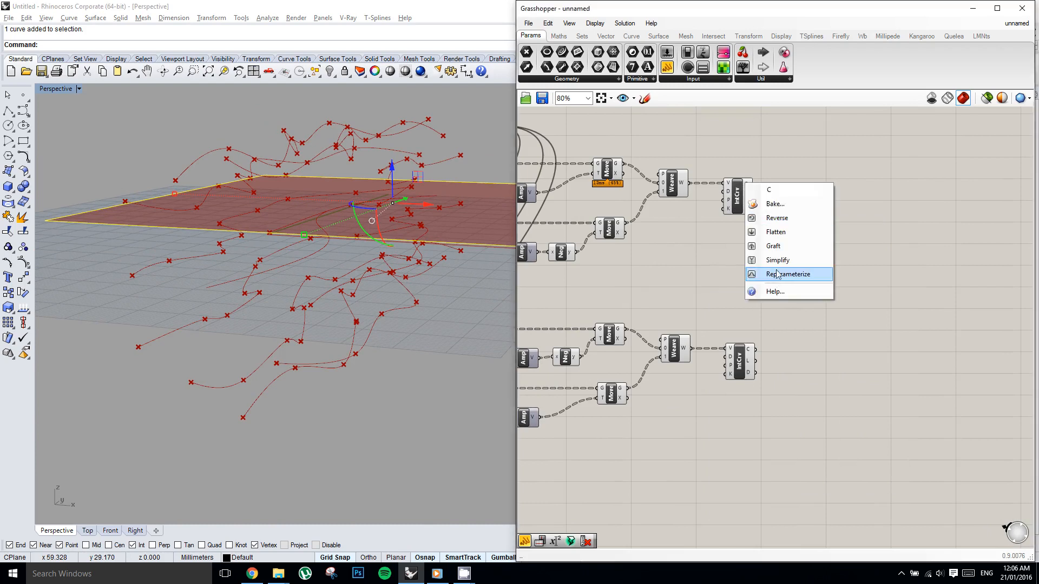
{"action": "left_click", "coordinate": [761, 233]}
{"action": "right_click", "coordinate": [749, 351]}
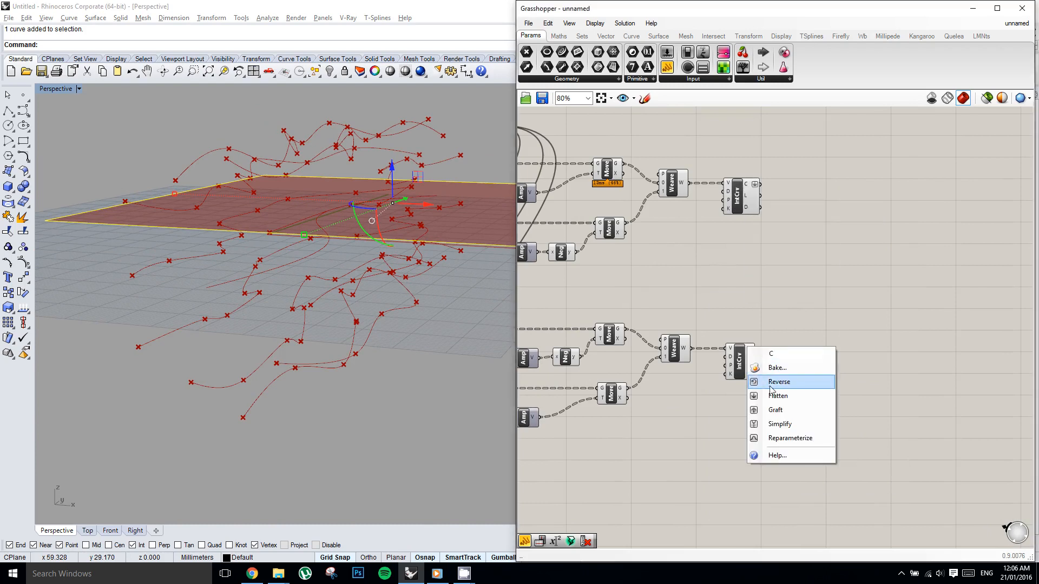
{"action": "left_click", "coordinate": [763, 396]}
Add a Weave component and connect the upper Interpolate's curves to stream 0 and the lower Interpolate's curves to stream 1.
{"action": "type", "text": "We"}
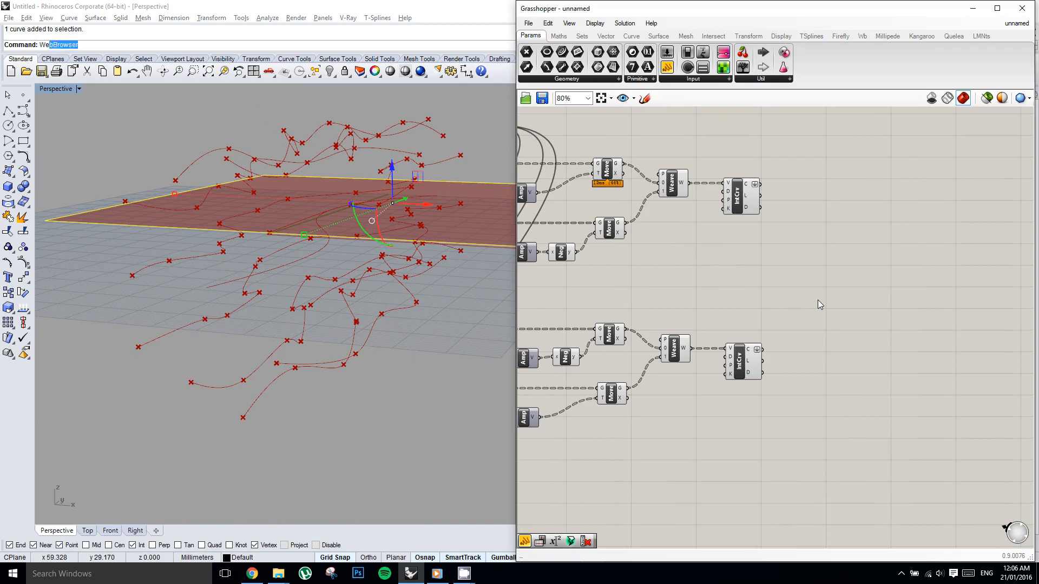
{"action": "type", "text": "ave"}
{"action": "key", "text": "Escape"}
{"action": "left_click", "coordinate": [860, 272]}
{"action": "double_click", "coordinate": [841, 263]}
{"action": "type", "text": "weave"}
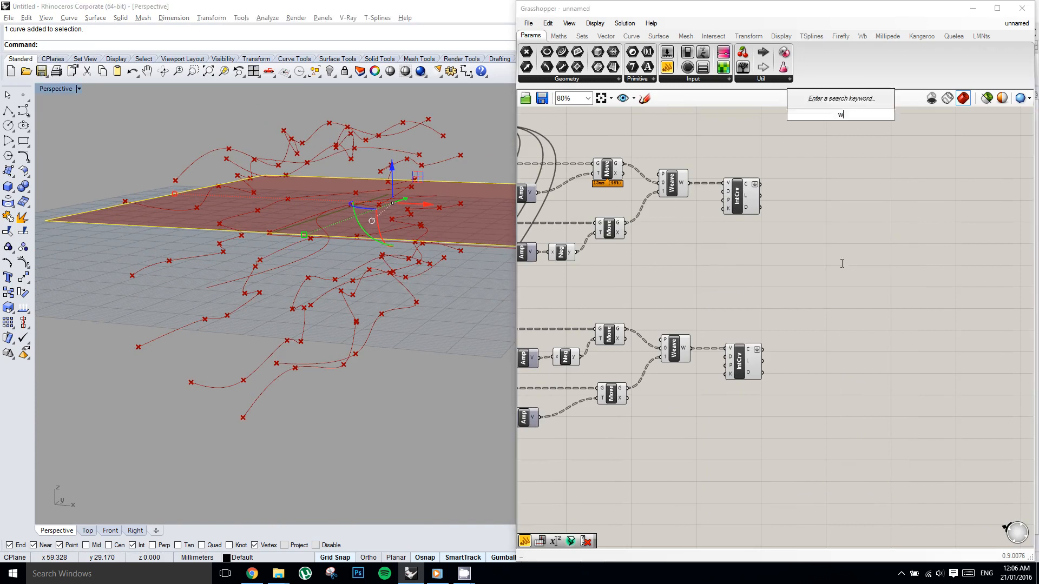
{"action": "key", "text": "Return"}
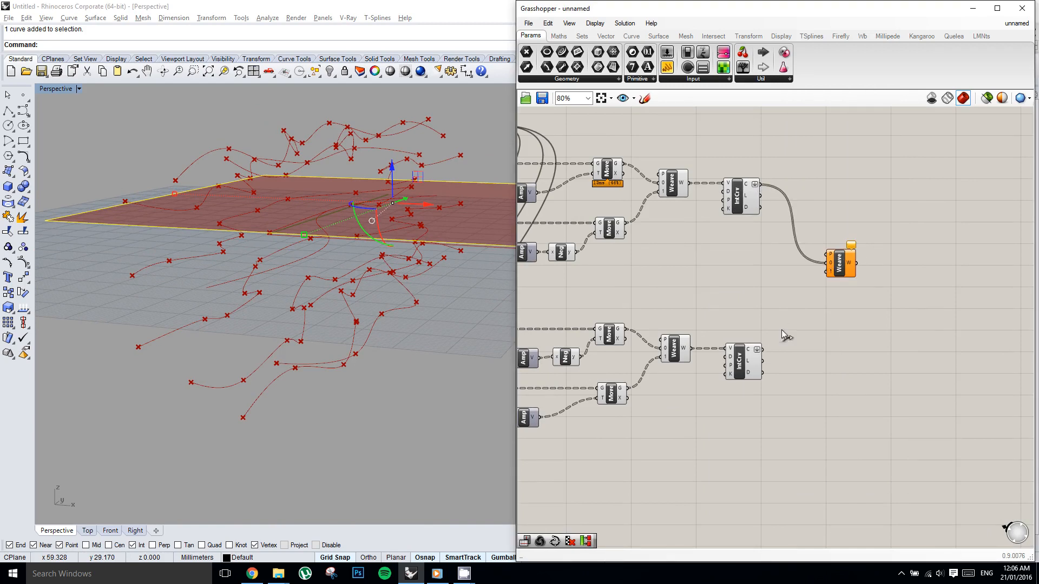
{"action": "left_click_drag", "start_coordinate": [825, 272], "coordinate": [826, 272]}
{"action": "right_click_drag", "start_coordinate": [791, 367], "coordinate": [874, 337]}
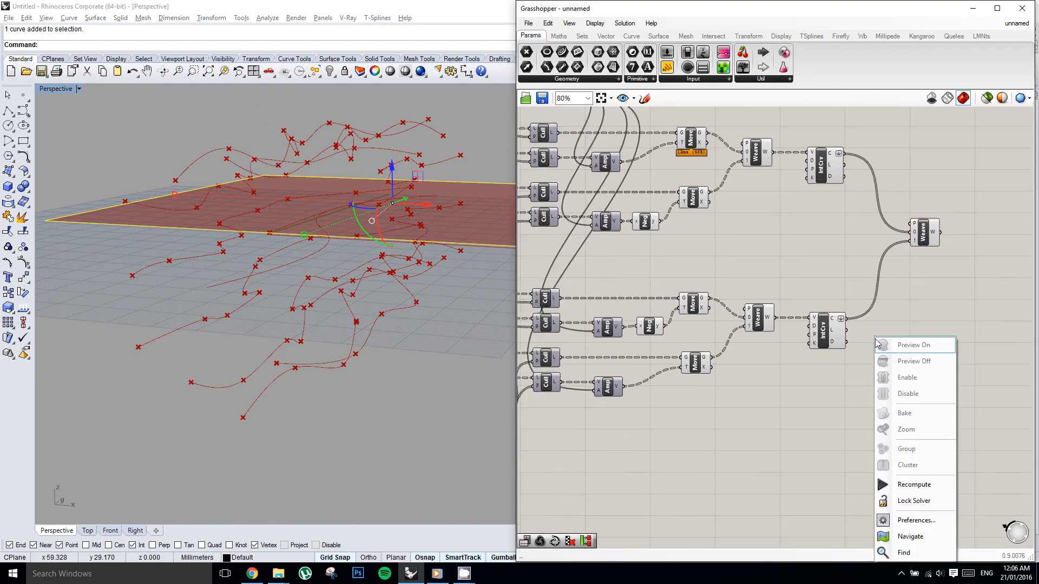
{"action": "left_click", "coordinate": [874, 381]}
Turn off the preview of the Negative, Move, Weave and Interpolate components in both networks, leaving out the final Weave.
{"action": "scroll", "coordinate": [870, 386], "scroll_direction": "down", "scroll_amount": 1}
{"action": "left_click_drag", "start_coordinate": [866, 393], "coordinate": [644, 157]}
{"action": "middle_click", "coordinate": [671, 166]}
{"action": "left_click", "coordinate": [706, 134]}
{"action": "right_click_drag", "start_coordinate": [877, 251], "coordinate": [753, 253]}
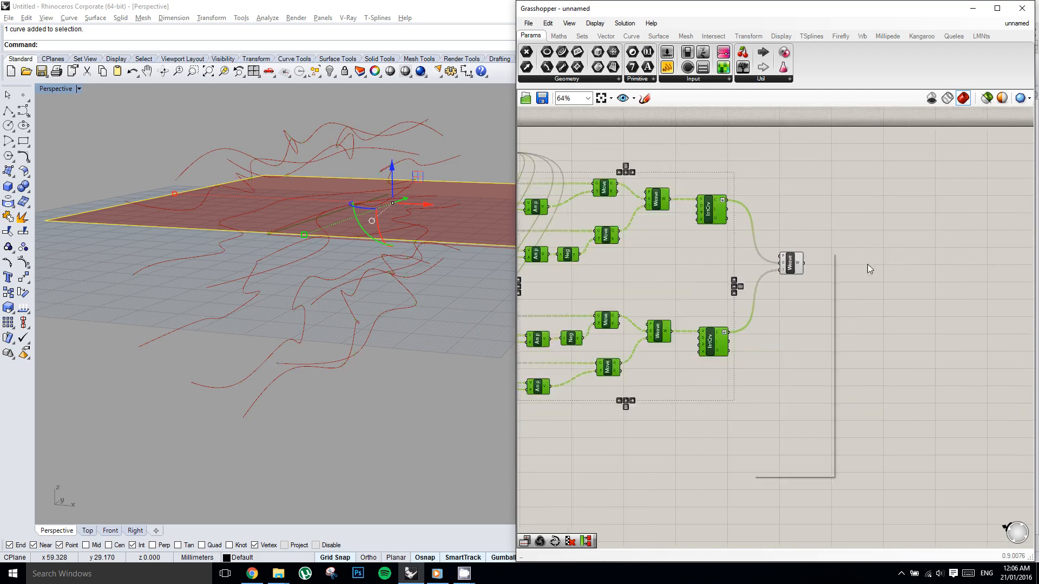
Add a Pipe component and connect the final Weave's output to its curve input.
{"action": "double_click", "coordinate": [873, 264]}
{"action": "type", "text": "pipe"}
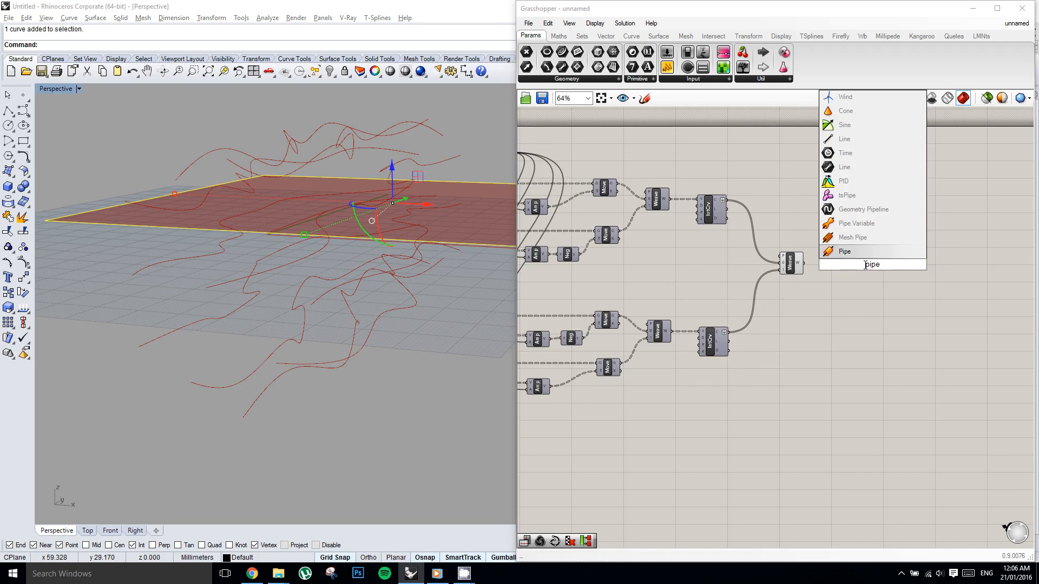
{"action": "key", "text": "Return"}
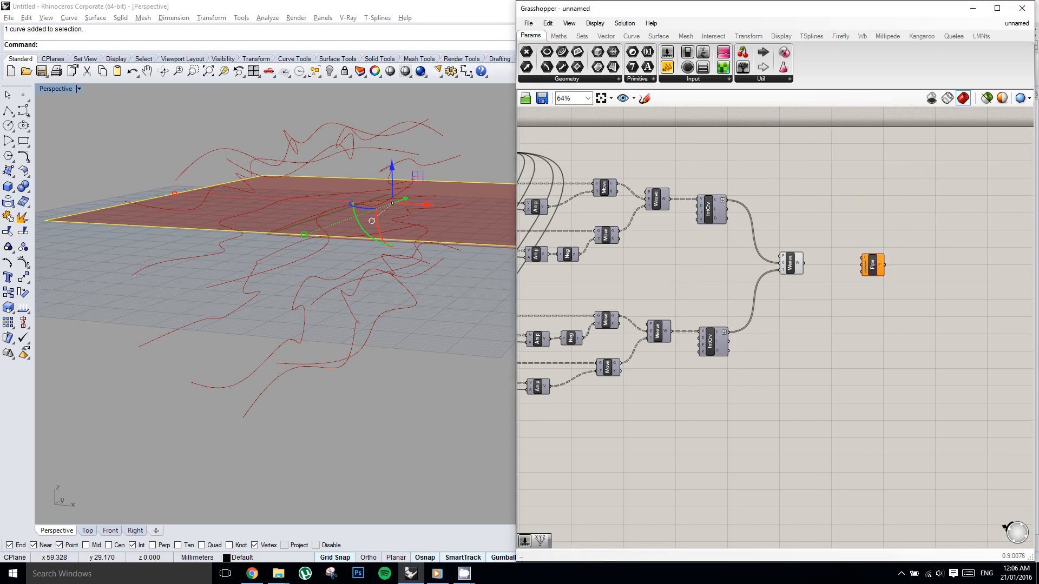
{"action": "scroll", "coordinate": [841, 261], "scroll_direction": "up", "scroll_amount": 3}
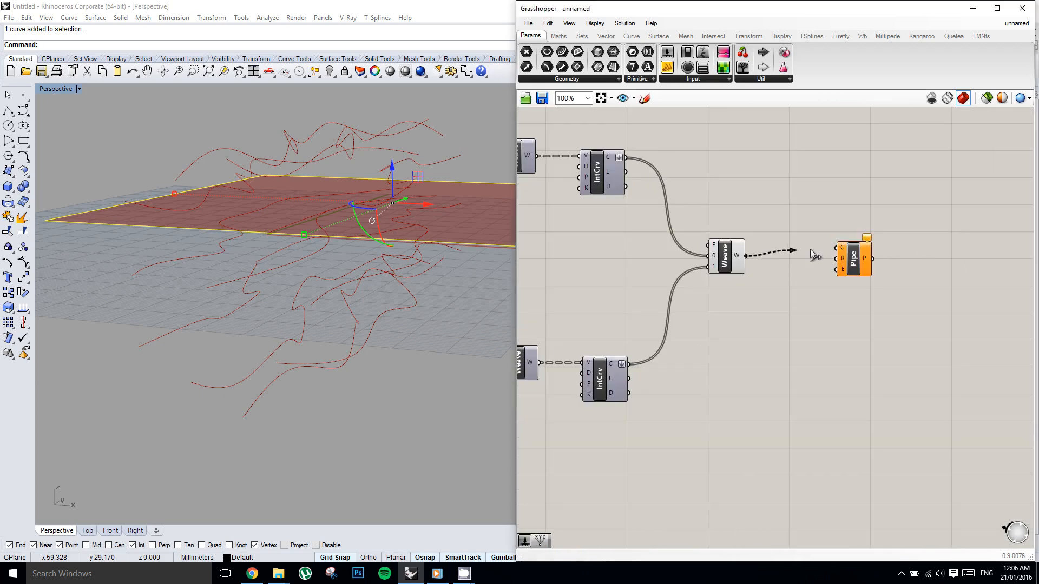
{"action": "left_click_drag", "start_coordinate": [860, 259], "coordinate": [860, 266]}
{"action": "right_click_drag", "start_coordinate": [321, 238], "coordinate": [377, 197]}
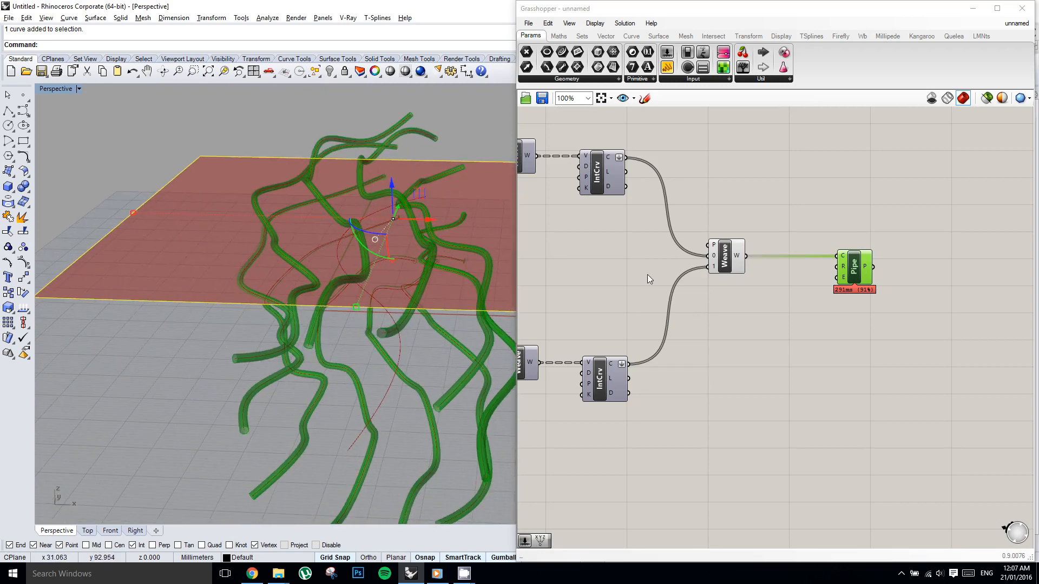
{"action": "right_click_drag", "start_coordinate": [695, 298], "coordinate": [895, 227]}
{"action": "left_click", "coordinate": [790, 232]}
{"action": "scroll", "coordinate": [736, 213], "scroll_direction": "down", "scroll_amount": 5}
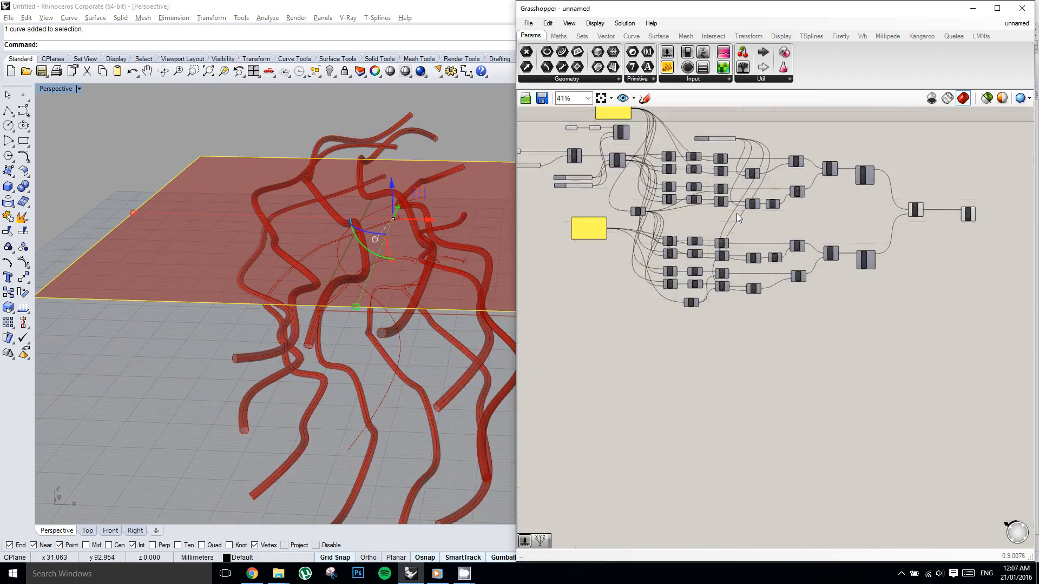
{"action": "right_click", "coordinate": [691, 205]}
{"action": "left_click", "coordinate": [655, 210]}
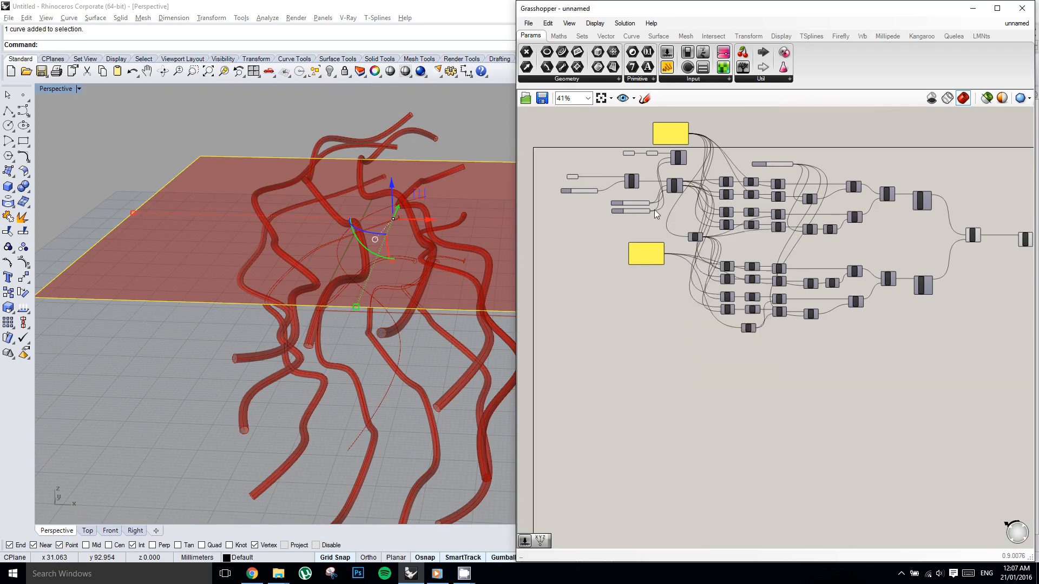
{"action": "scroll", "coordinate": [654, 209], "scroll_direction": "down", "scroll_amount": 1}
{"action": "left_click_drag", "start_coordinate": [967, 325], "coordinate": [671, 168]}
{"action": "left_click_drag", "start_coordinate": [681, 238], "coordinate": [706, 236]}
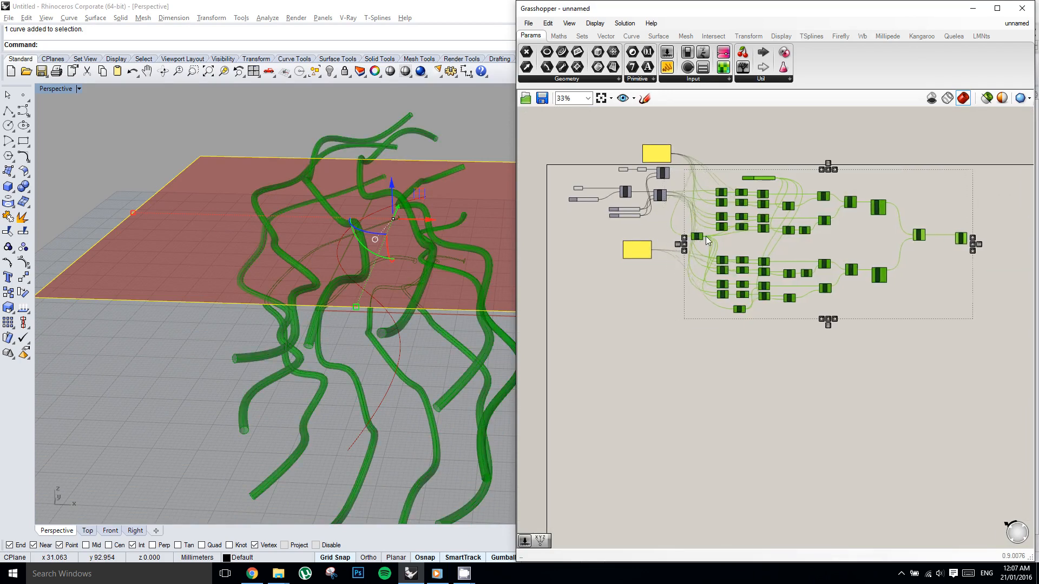
{"action": "left_click", "coordinate": [677, 222]}
{"action": "scroll", "coordinate": [659, 198], "scroll_direction": "up", "scroll_amount": 3}
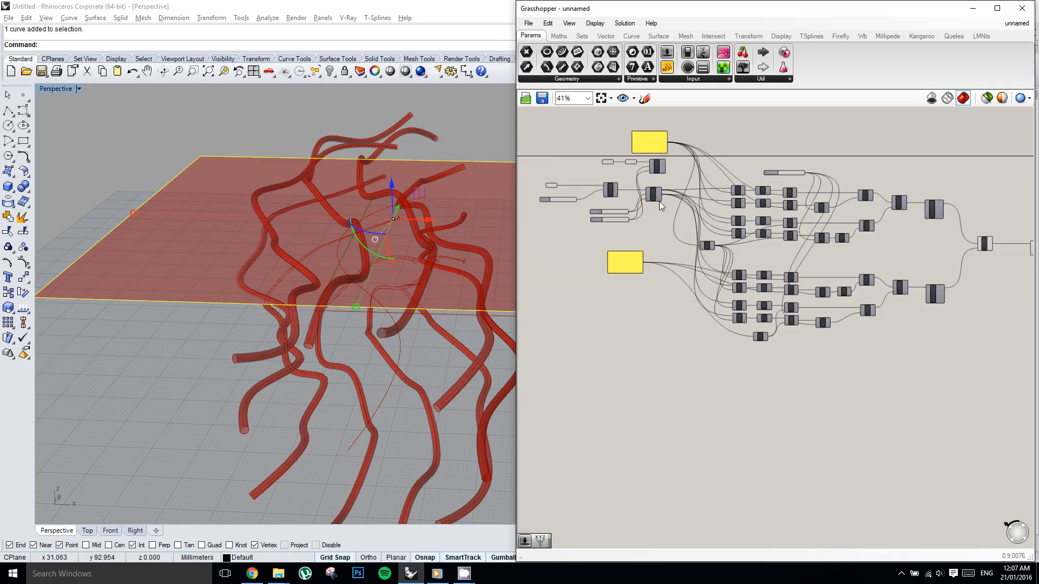
{"action": "right_click_drag", "start_coordinate": [851, 271], "coordinate": [847, 271]}
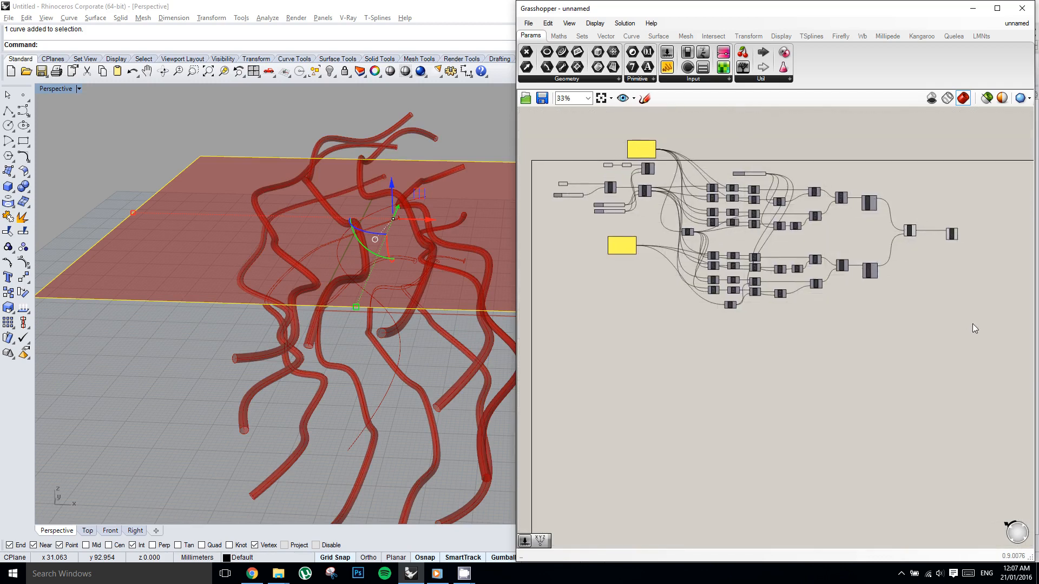
Duplicate the SDivide component and both weaving networks through the final Weave below the originals, leaving out the shared Not, the sliders and the Pipe.
{"action": "left_click_drag", "start_coordinate": [906, 334], "coordinate": [645, 190]}
{"action": "scroll", "coordinate": [673, 235], "scroll_direction": "up", "scroll_amount": 2}
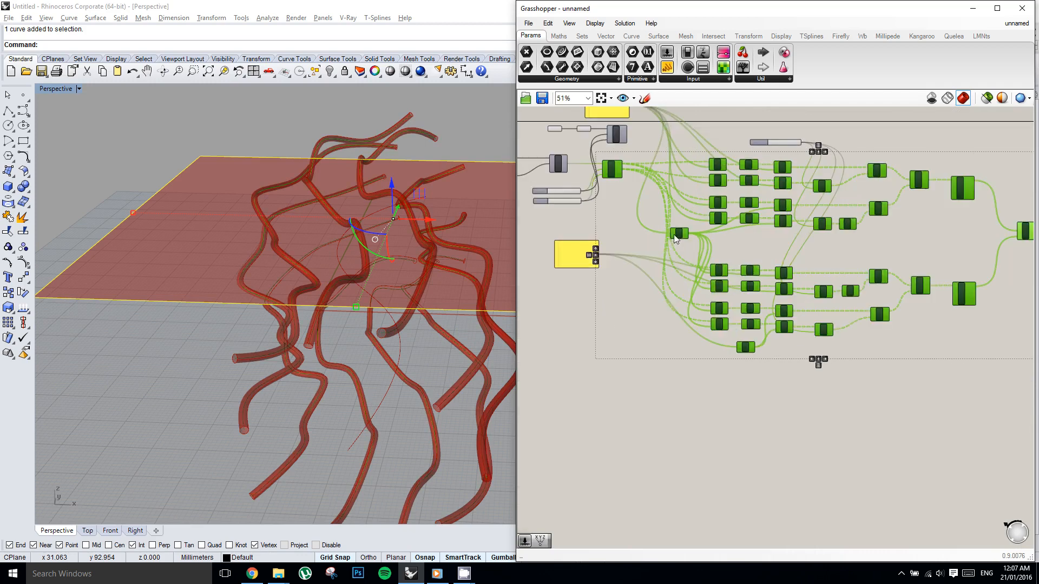
{"action": "scroll", "coordinate": [704, 244], "scroll_direction": "down", "scroll_amount": 2}
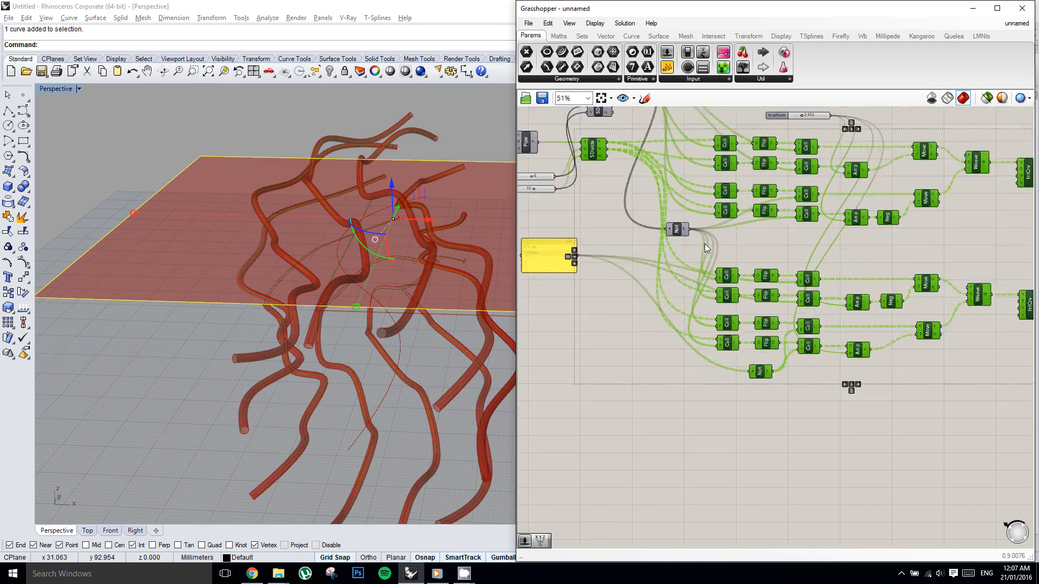
{"action": "left_click_drag", "start_coordinate": [721, 227], "coordinate": [722, 402], "text": "alt"}
{"action": "scroll", "coordinate": [685, 325], "scroll_direction": "up", "scroll_amount": 4}
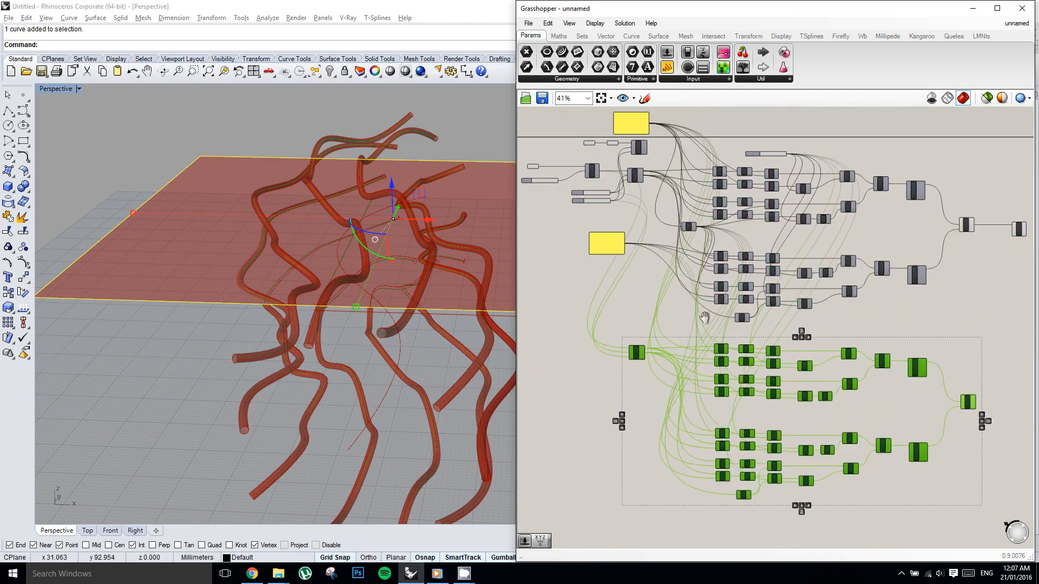
{"action": "left_click", "coordinate": [684, 324]}
Move the copied SDivide away from its networks and add a Flip Matrix component in the gap beside its outputs.
{"action": "scroll", "coordinate": [691, 316], "scroll_direction": "down", "scroll_amount": 2}
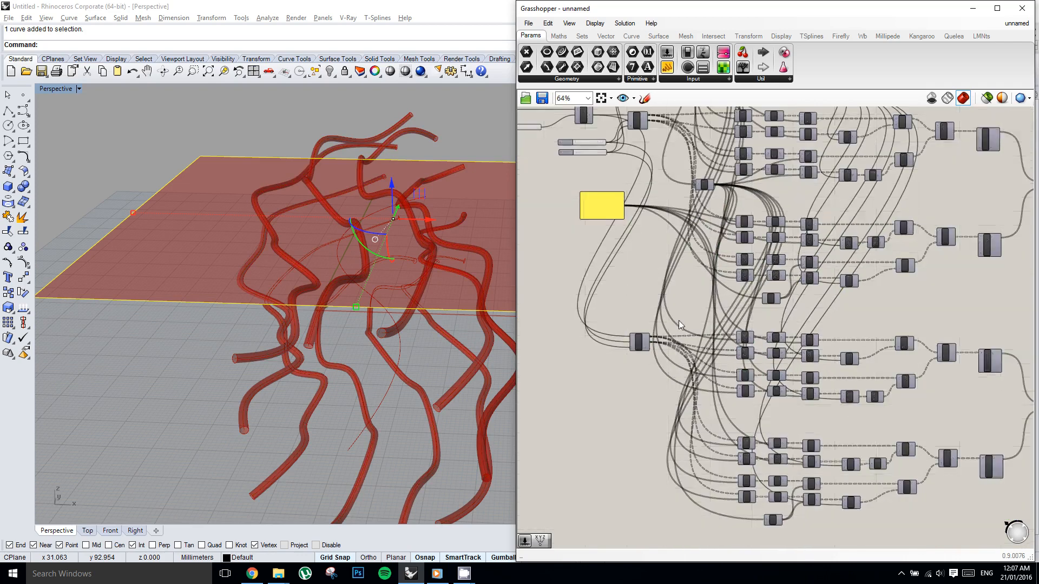
{"action": "scroll", "coordinate": [677, 321], "scroll_direction": "up", "scroll_amount": 1}
{"action": "left_click", "coordinate": [630, 348]}
{"action": "left_click_drag", "start_coordinate": [630, 348], "coordinate": [583, 347]}
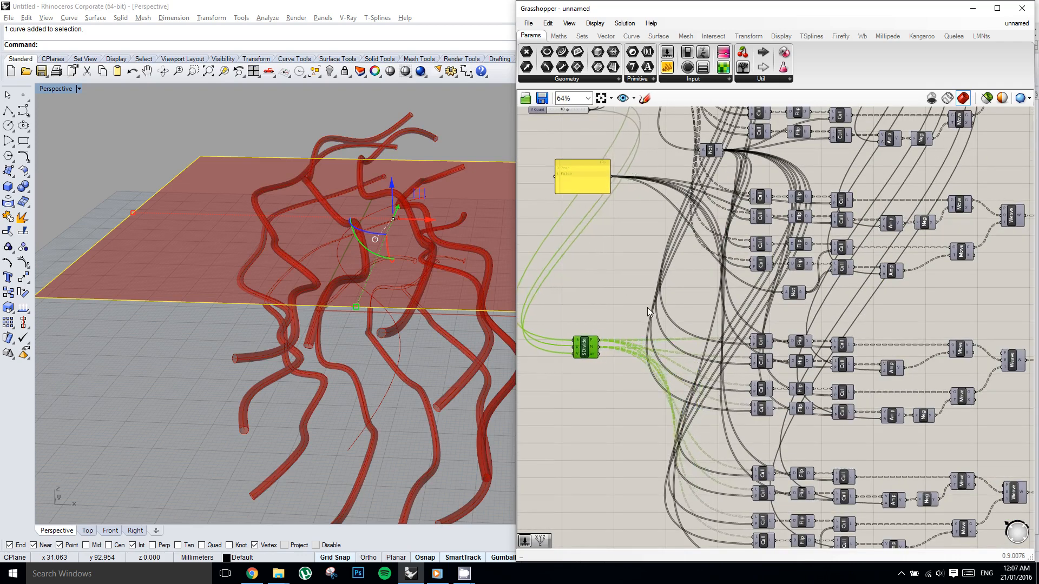
{"action": "double_click", "coordinate": [654, 308]}
{"action": "type", "text": "flip"}
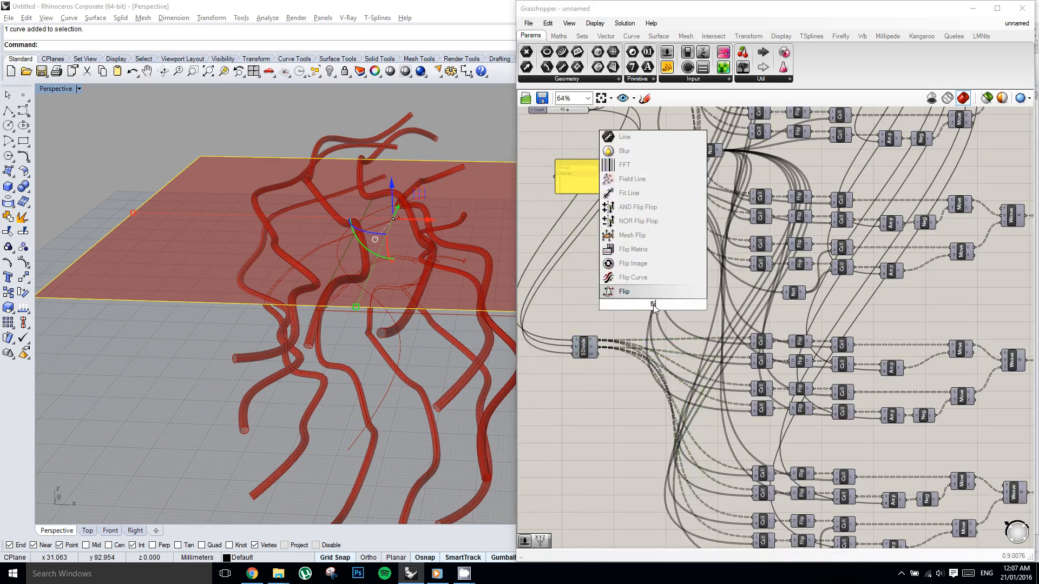
{"action": "key", "text": "Up"}
{"action": "key", "text": "Up"}
{"action": "key", "text": "Up"}
{"action": "key", "text": "Return"}
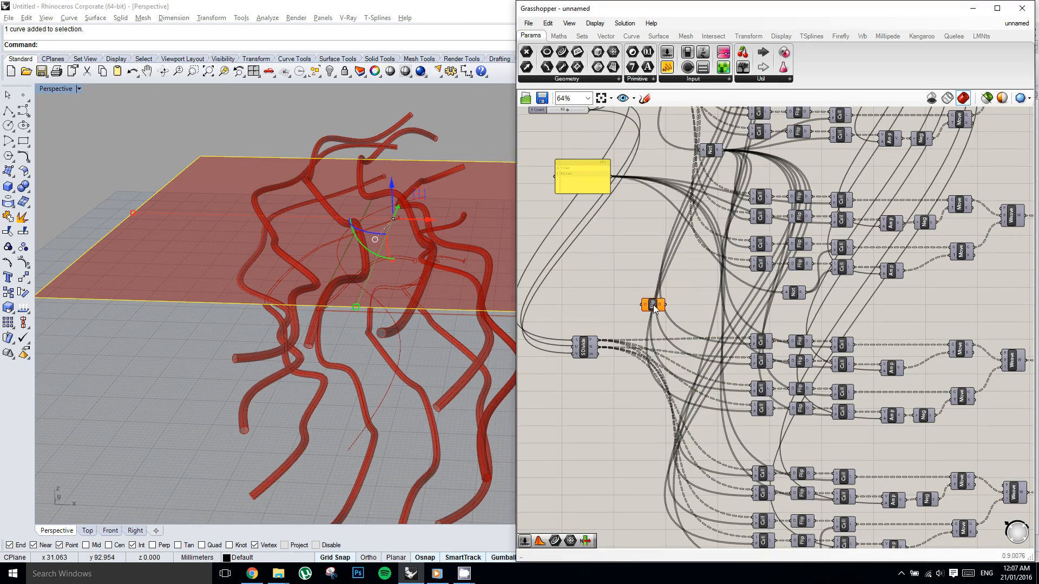
{"action": "left_click_drag", "start_coordinate": [653, 305], "coordinate": [650, 329]}
Duplicate the new Flip Matrix and route the copied SDivide's P output through the upper one and its N output through the lower one to the Culls.
{"action": "scroll", "coordinate": [621, 342], "scroll_direction": "up", "scroll_amount": 3}
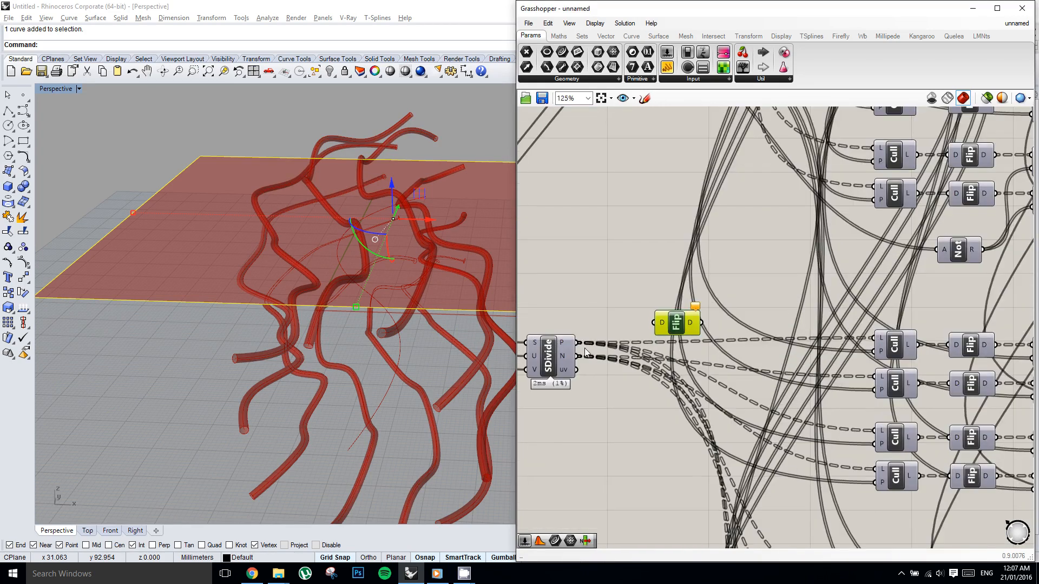
{"action": "left_click_drag", "start_coordinate": [578, 343], "coordinate": [676, 364], "text": "ctrl+shift"}
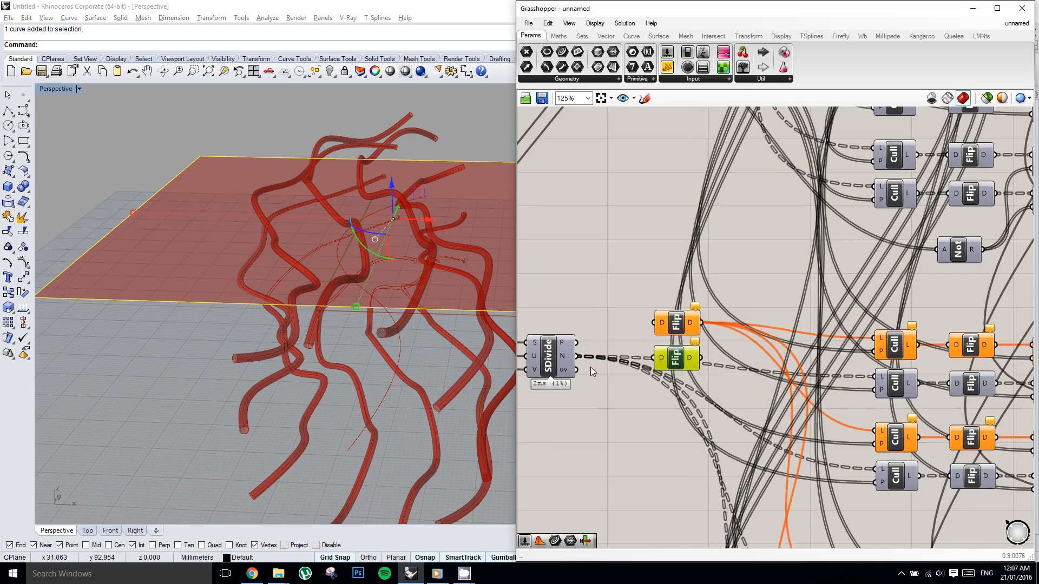
{"action": "left_click_drag", "start_coordinate": [579, 361], "coordinate": [698, 360], "text": "ctrl+shift"}
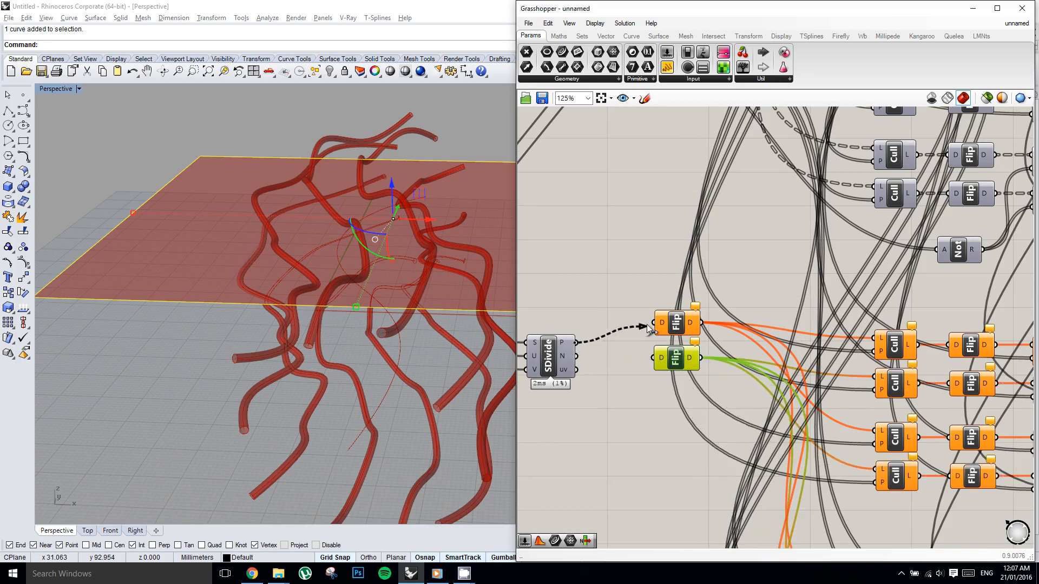
{"action": "left_click_drag", "start_coordinate": [656, 324], "coordinate": [578, 356]}
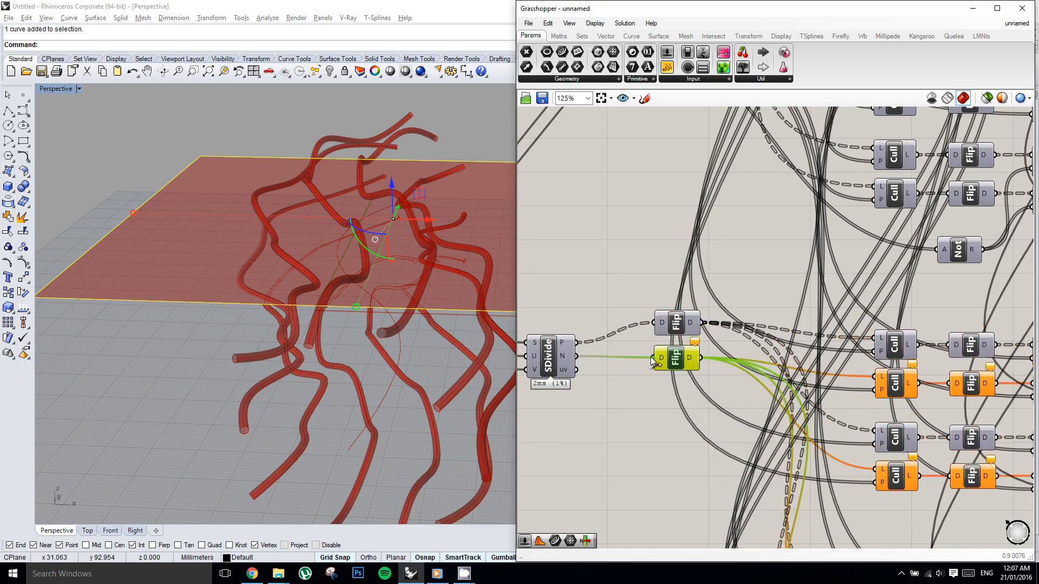
{"action": "left_click_drag", "start_coordinate": [651, 357], "coordinate": [654, 357]}
Switch the preview of the two copied Interpolate components on and back off.
{"action": "right_click_drag", "start_coordinate": [756, 323], "coordinate": [633, 277]}
{"action": "left_click", "coordinate": [730, 246]}
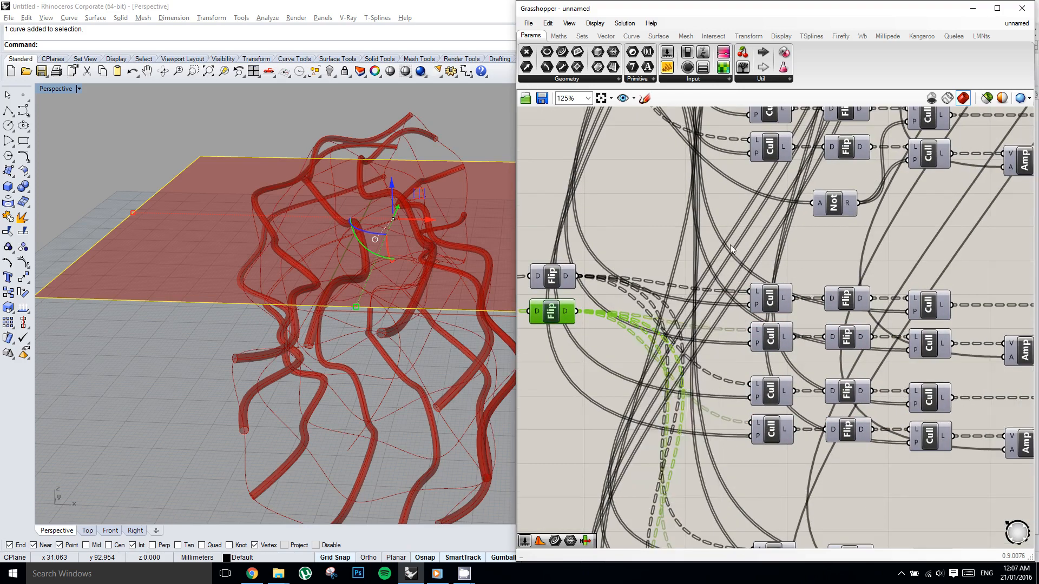
{"action": "scroll", "coordinate": [606, 229], "scroll_direction": "down", "scroll_amount": 5}
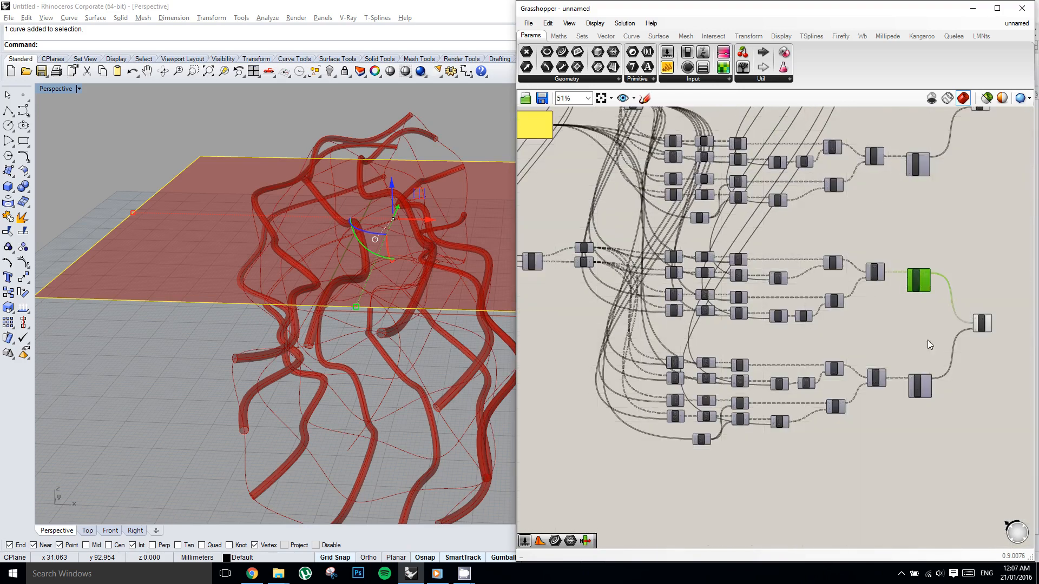
{"action": "middle_click", "coordinate": [921, 342]}
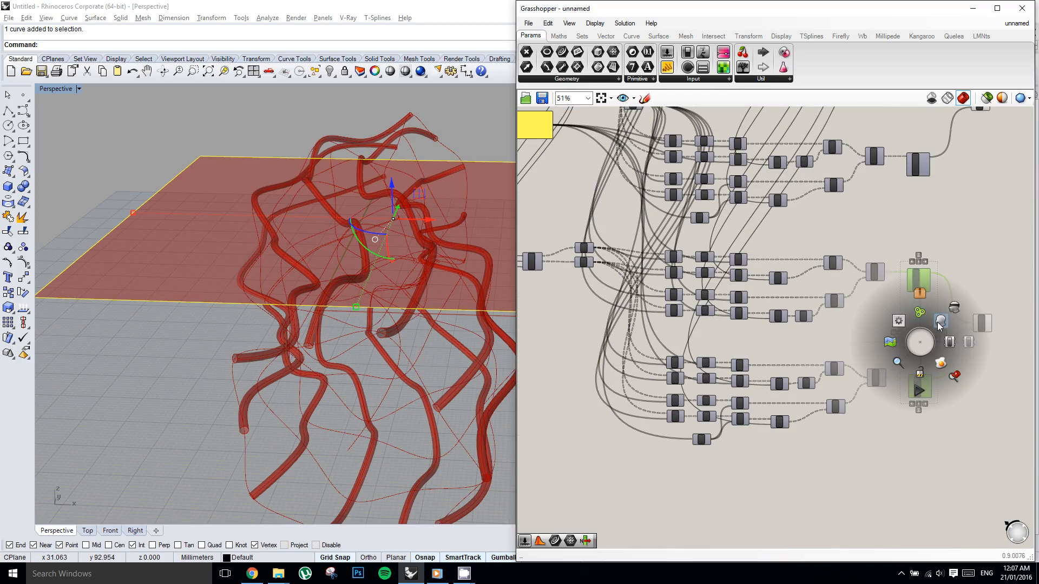
{"action": "left_click", "coordinate": [940, 323]}
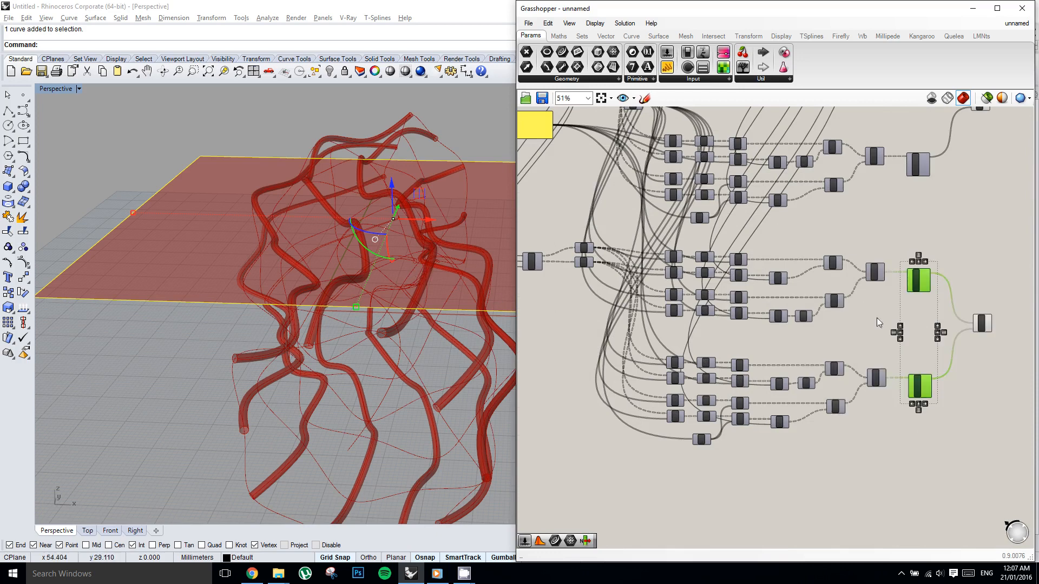
{"action": "right_click_drag", "start_coordinate": [878, 323], "coordinate": [743, 306]}
{"action": "middle_click", "coordinate": [730, 299]}
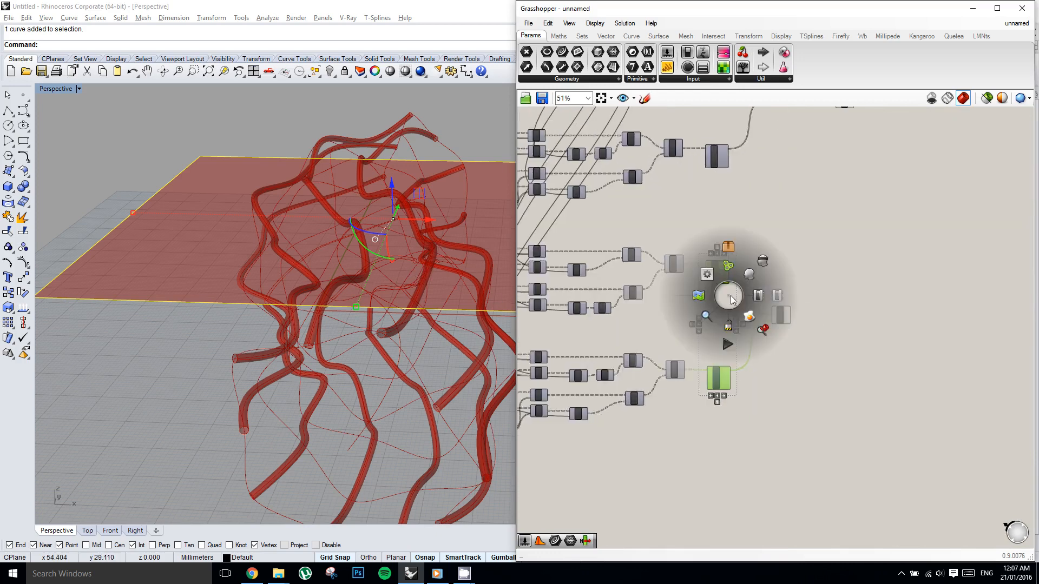
{"action": "left_click", "coordinate": [786, 315]}
Duplicate the Pipe component below the original and connect the copied final Weave's output to its curve input.
{"action": "scroll", "coordinate": [813, 272], "scroll_direction": "down", "scroll_amount": 4}
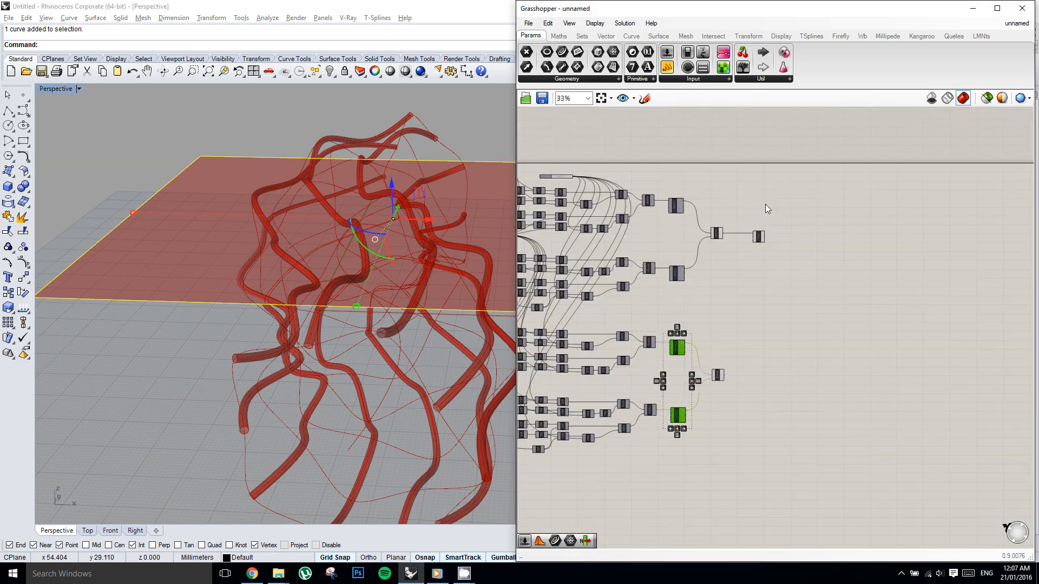
{"action": "left_click", "coordinate": [758, 236]}
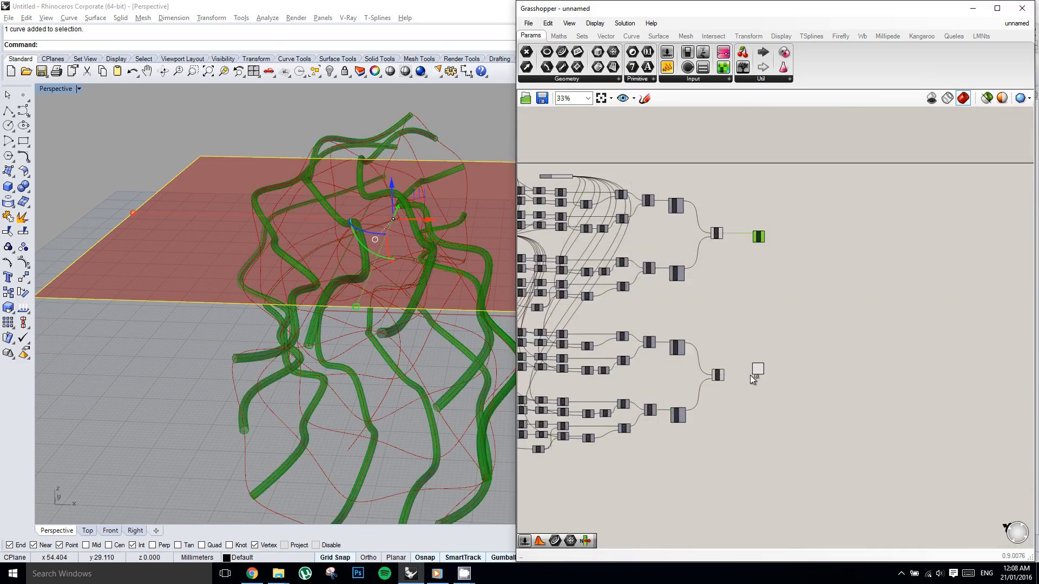
{"action": "scroll", "coordinate": [735, 381], "scroll_direction": "up", "scroll_amount": 5}
{"action": "left_click_drag", "start_coordinate": [625, 360], "coordinate": [786, 314]}
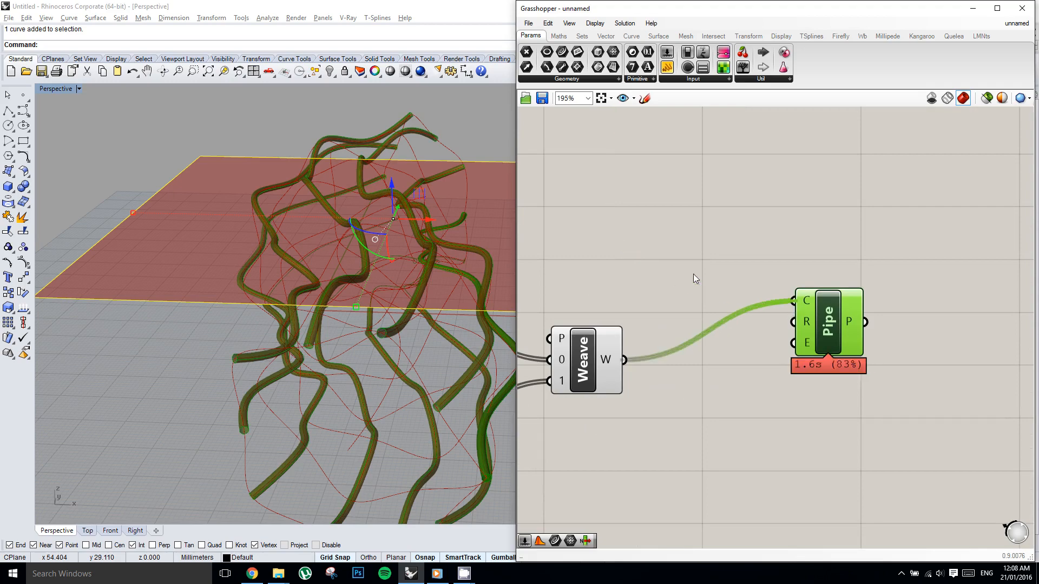
Examine how the two pipe sets cross each other in the perspective view.
{"action": "right_click_drag", "start_coordinate": [654, 266], "coordinate": [683, 251]}
{"action": "right_click_drag", "start_coordinate": [425, 241], "coordinate": [320, 251]}
{"action": "scroll", "coordinate": [411, 233], "scroll_direction": "down", "scroll_amount": 3}
{"action": "scroll", "coordinate": [403, 233], "scroll_direction": "up", "scroll_amount": 6}
{"action": "scroll", "coordinate": [387, 237], "scroll_direction": "down", "scroll_amount": 3}
{"action": "scroll", "coordinate": [379, 257], "scroll_direction": "down", "scroll_amount": 3}
{"action": "scroll", "coordinate": [320, 252], "scroll_direction": "up", "scroll_amount": 3}
{"action": "right_click_drag", "start_coordinate": [731, 247], "coordinate": [857, 236]}
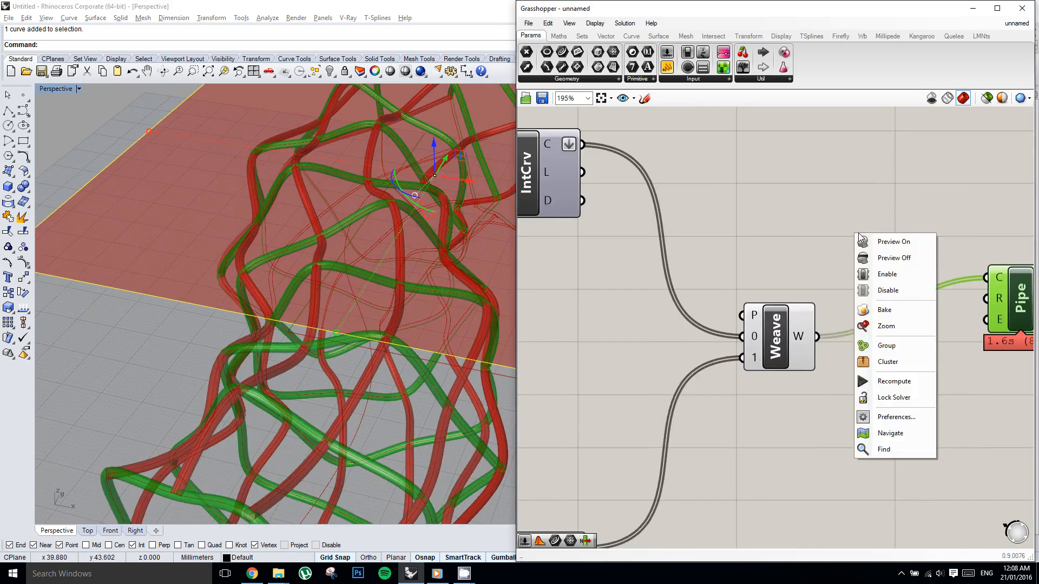
{"action": "left_click", "coordinate": [942, 222]}
{"action": "scroll", "coordinate": [943, 222], "scroll_direction": "down", "scroll_amount": 4}
{"action": "scroll", "coordinate": [874, 248], "scroll_direction": "down", "scroll_amount": 3}
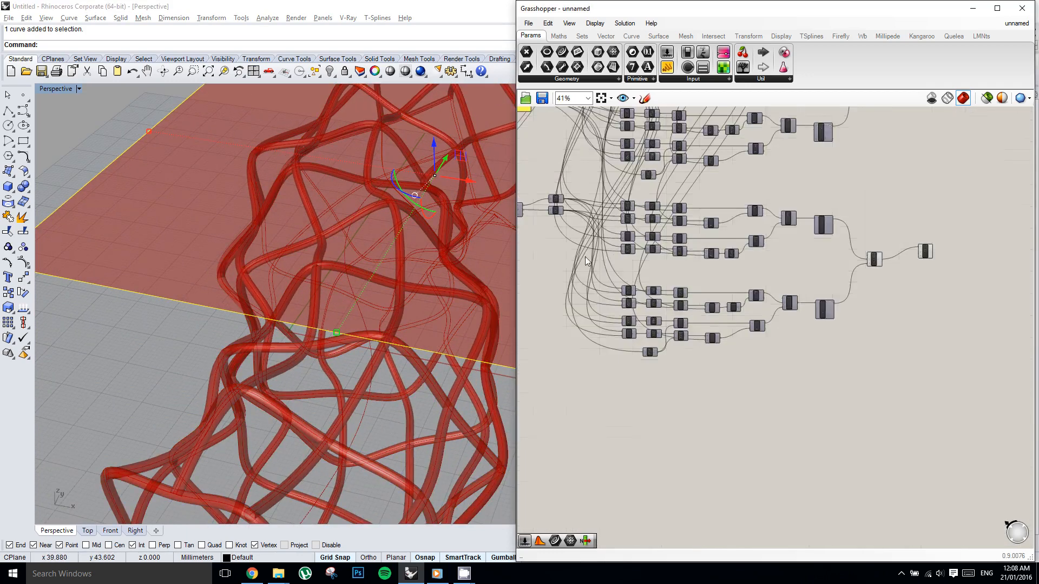
Lock the solver with the copied networks' Negative components in view.
{"action": "scroll", "coordinate": [737, 250], "scroll_direction": "up", "scroll_amount": 3}
{"action": "scroll", "coordinate": [737, 252], "scroll_direction": "up", "scroll_amount": 2}
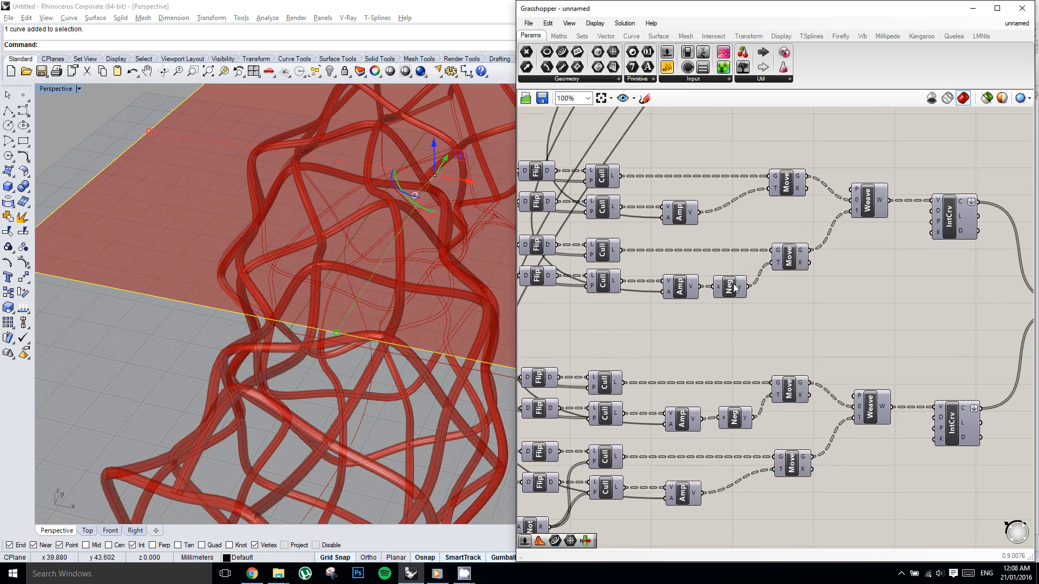
{"action": "left_click", "coordinate": [732, 285]}
{"action": "left_click", "coordinate": [736, 250]}
{"action": "middle_click", "coordinate": [736, 249]}
{"action": "left_click", "coordinate": [734, 275]}
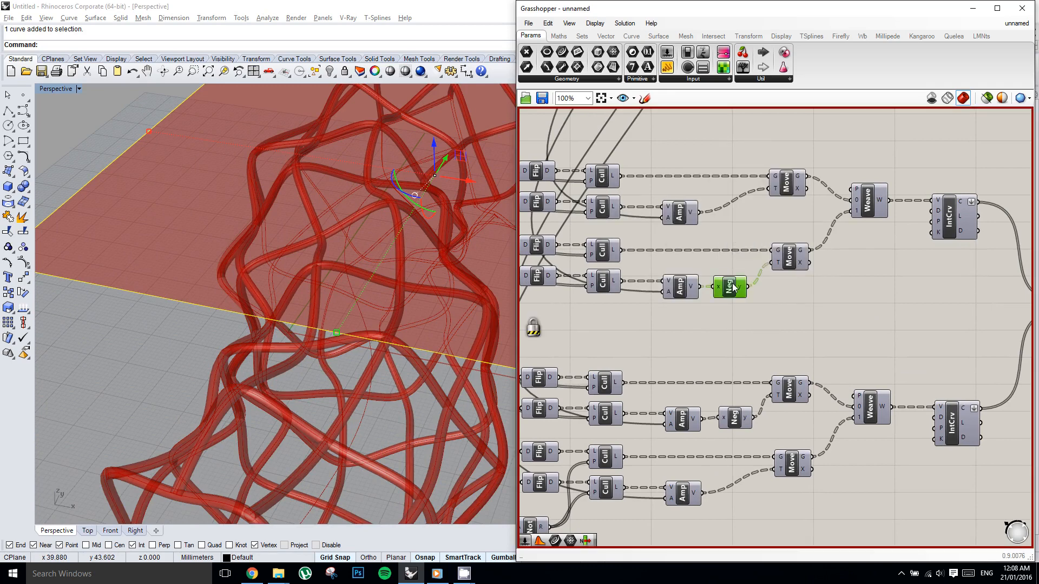
Swap the Negative to the other Amplitude-to-Move branch in both copied networks, wire the freed Amplitudes directly to their Moves, and unlock the solver.
{"action": "left_click_drag", "start_coordinate": [734, 289], "coordinate": [721, 209]}
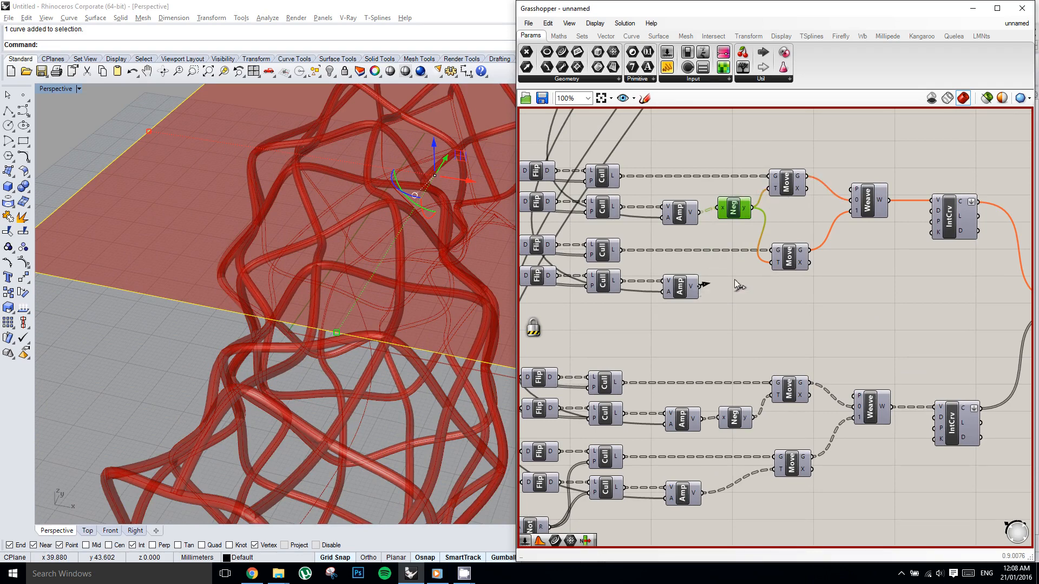
{"action": "left_click_drag", "start_coordinate": [774, 261], "coordinate": [775, 263]}
{"action": "left_click_drag", "start_coordinate": [740, 423], "coordinate": [737, 479]}
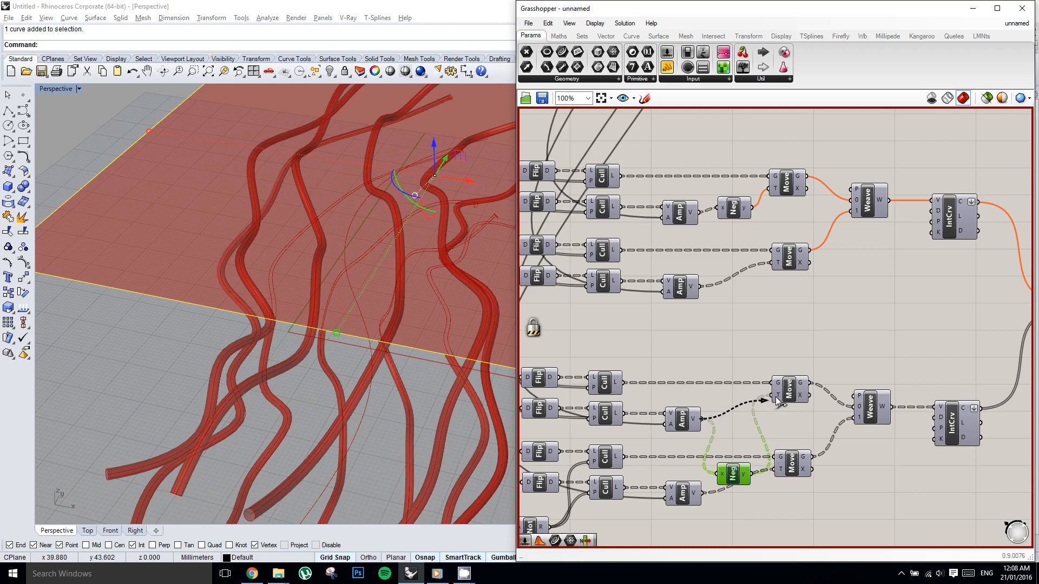
{"action": "left_click_drag", "start_coordinate": [777, 400], "coordinate": [775, 397]}
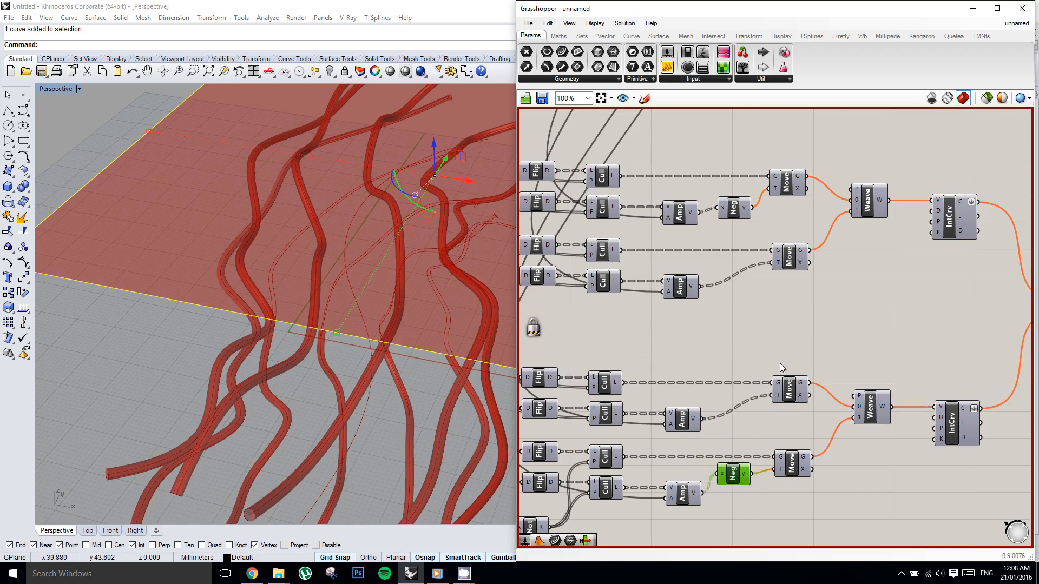
{"action": "middle_click", "coordinate": [803, 328]}
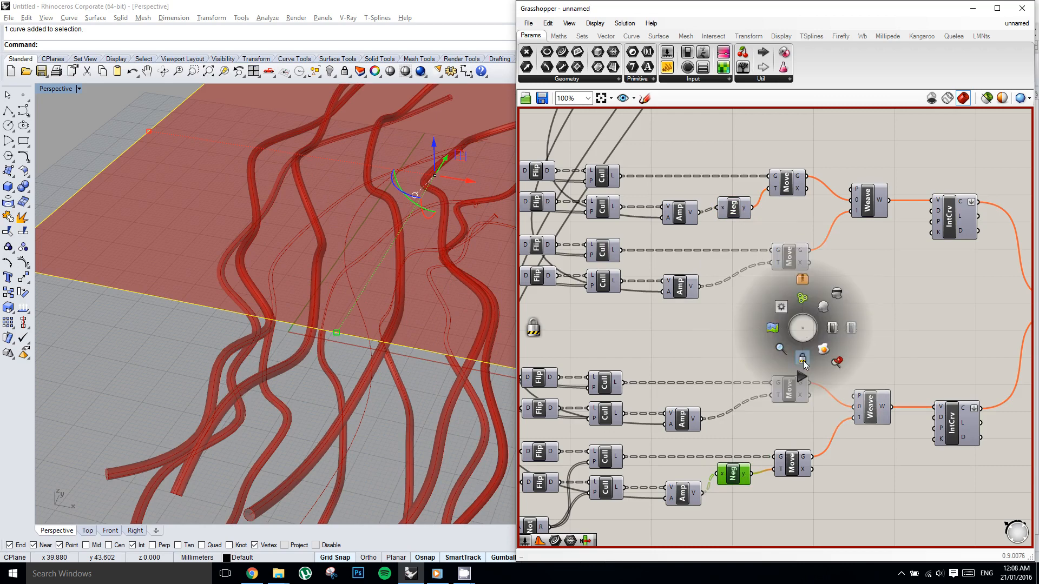
Inspect the updated lattice in the perspective view and delete the selected rectangular plane from the Rhino scene.
{"action": "right_click_drag", "start_coordinate": [382, 319], "coordinate": [412, 255]}
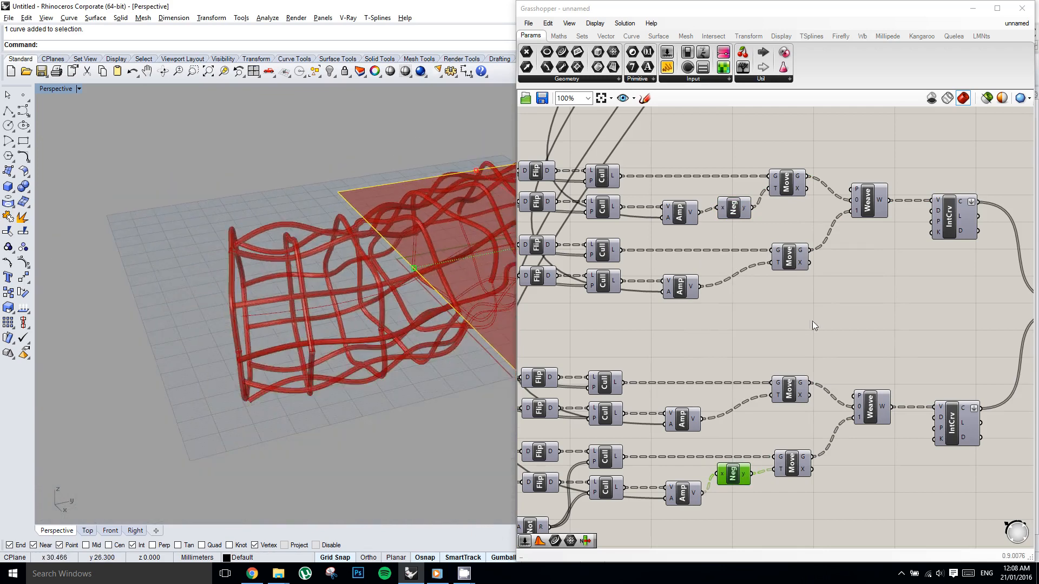
{"action": "right_click_drag", "start_coordinate": [450, 284], "coordinate": [387, 246]}
{"action": "key", "text": "Delete"}
{"action": "scroll", "coordinate": [792, 300], "scroll_direction": "down", "scroll_amount": 5}
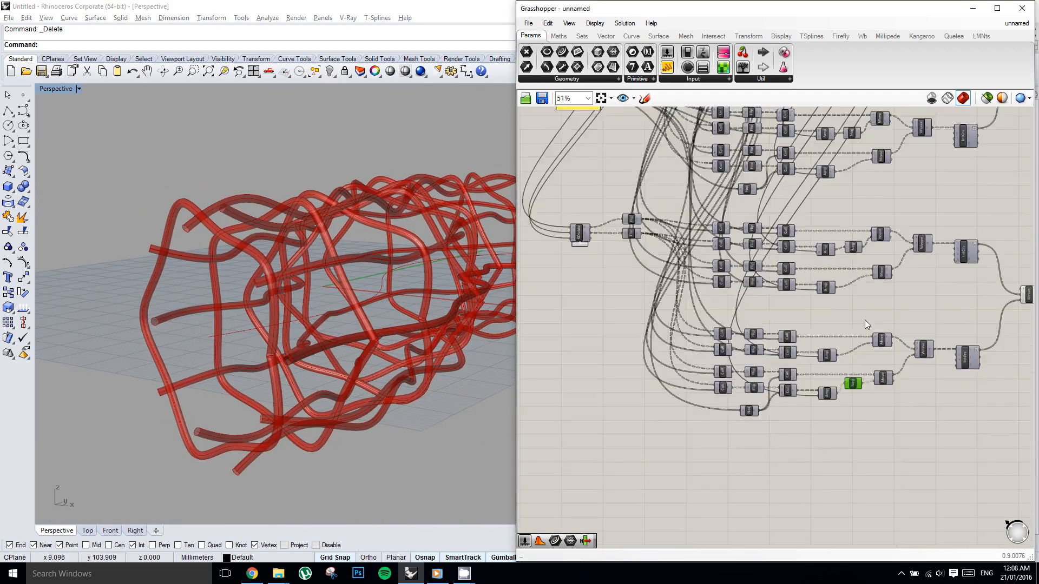
{"action": "right_click_drag", "start_coordinate": [823, 323], "coordinate": [852, 353]}
{"action": "right_click_drag", "start_coordinate": [773, 329], "coordinate": [751, 357]}
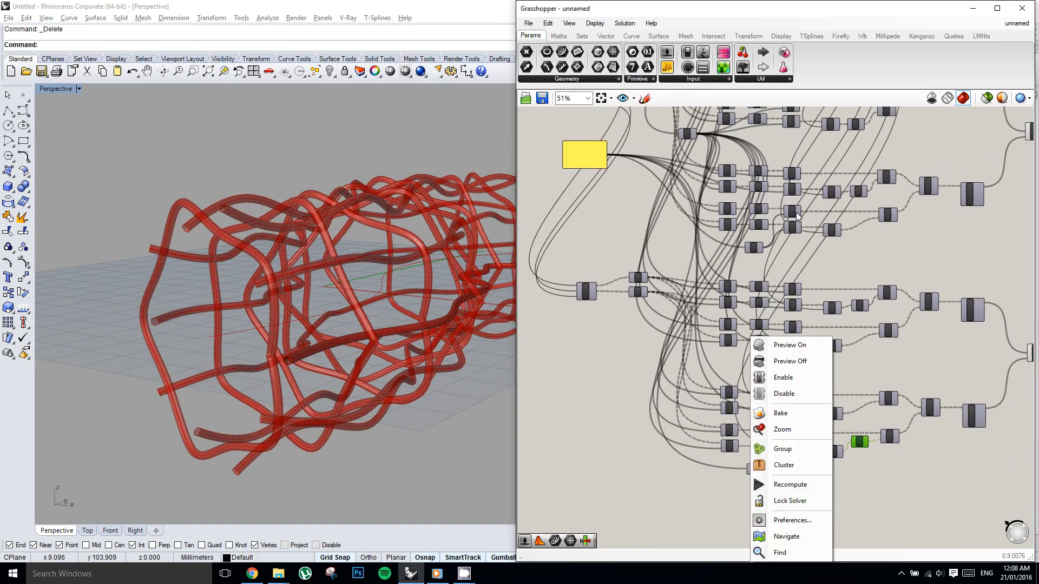
Copy the Amplitude slider and place the duplicate between the first Weave output and the Pipe components.
{"action": "right_click", "coordinate": [829, 165]}
{"action": "left_click", "coordinate": [816, 150]}
{"action": "right_click_drag", "start_coordinate": [815, 256], "coordinate": [771, 444]}
{"action": "left_click", "coordinate": [663, 242]}
{"action": "left_click_drag", "start_coordinate": [650, 201], "coordinate": [924, 343]}
{"action": "left_click", "coordinate": [921, 339]}
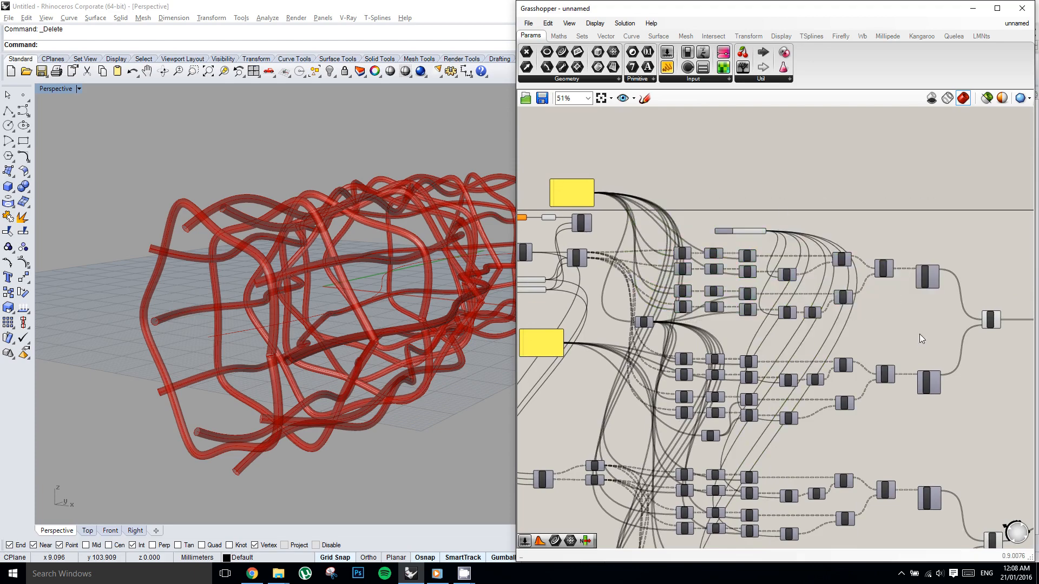
{"action": "scroll", "coordinate": [742, 231], "scroll_direction": "up", "scroll_amount": 5}
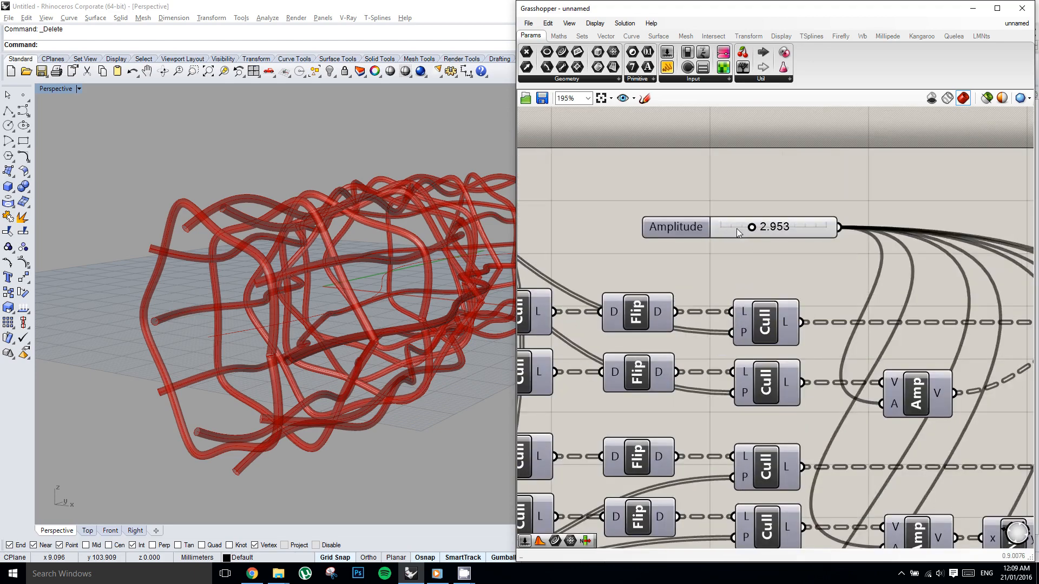
{"action": "left_click", "coordinate": [735, 229]}
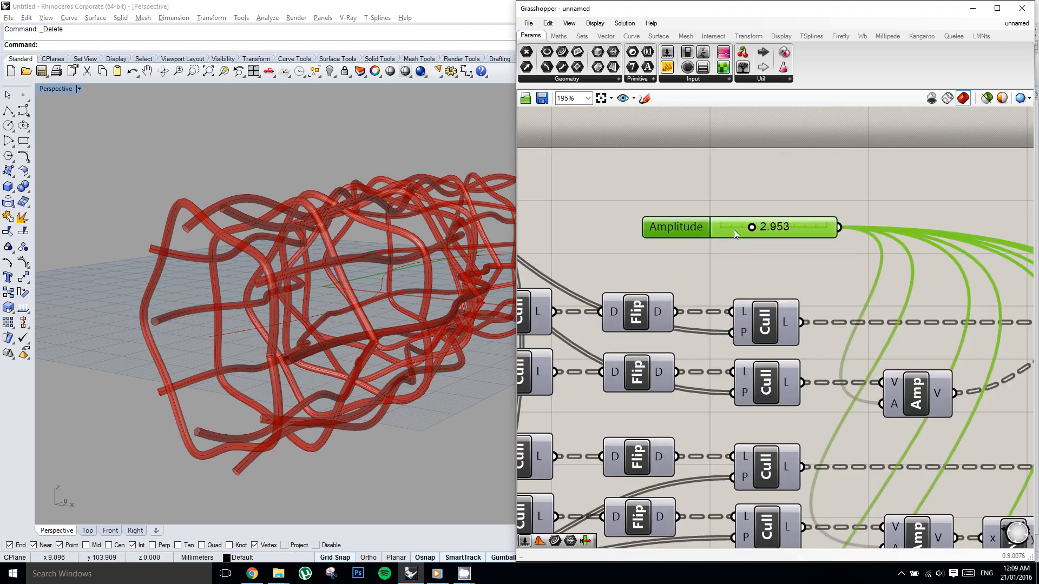
{"action": "left_click", "coordinate": [710, 170]}
{"action": "scroll", "coordinate": [651, 177], "scroll_direction": "down", "scroll_amount": 5}
{"action": "left_click_drag", "start_coordinate": [656, 190], "coordinate": [838, 289]}
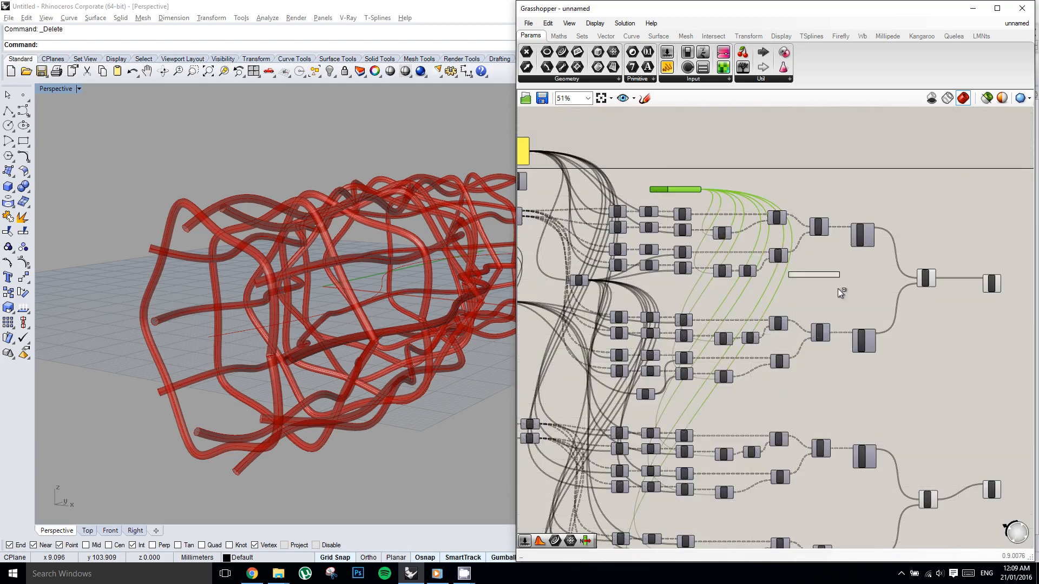
{"action": "left_click_drag", "start_coordinate": [888, 318], "coordinate": [889, 318], "text": "alt"}
{"action": "right_click_drag", "start_coordinate": [854, 309], "coordinate": [789, 282]}
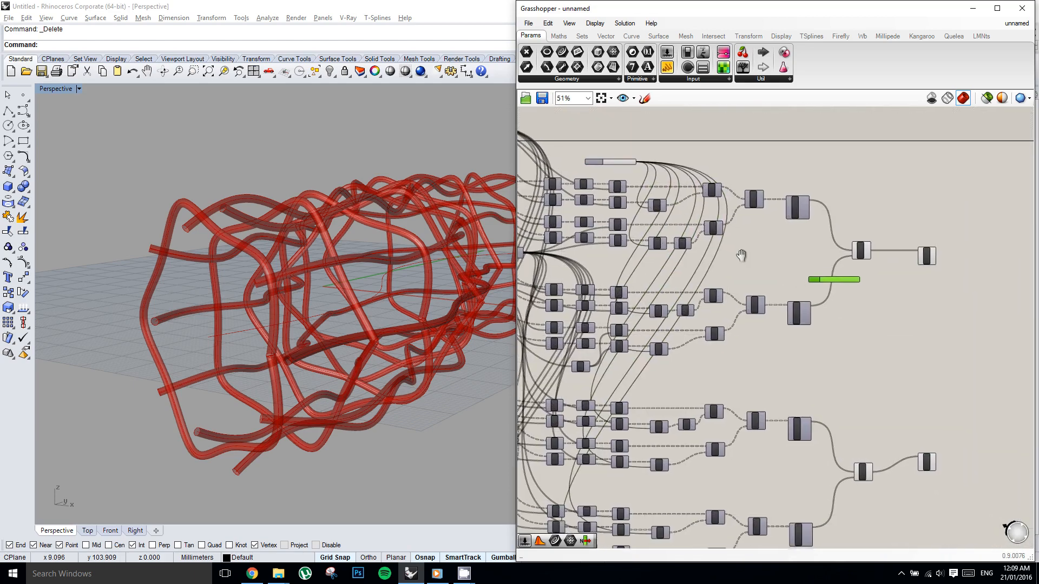
{"action": "right_click", "coordinate": [742, 256]}
{"action": "scroll", "coordinate": [898, 340], "scroll_direction": "up", "scroll_amount": 1}
{"action": "right_click_drag", "start_coordinate": [881, 323], "coordinate": [827, 295]}
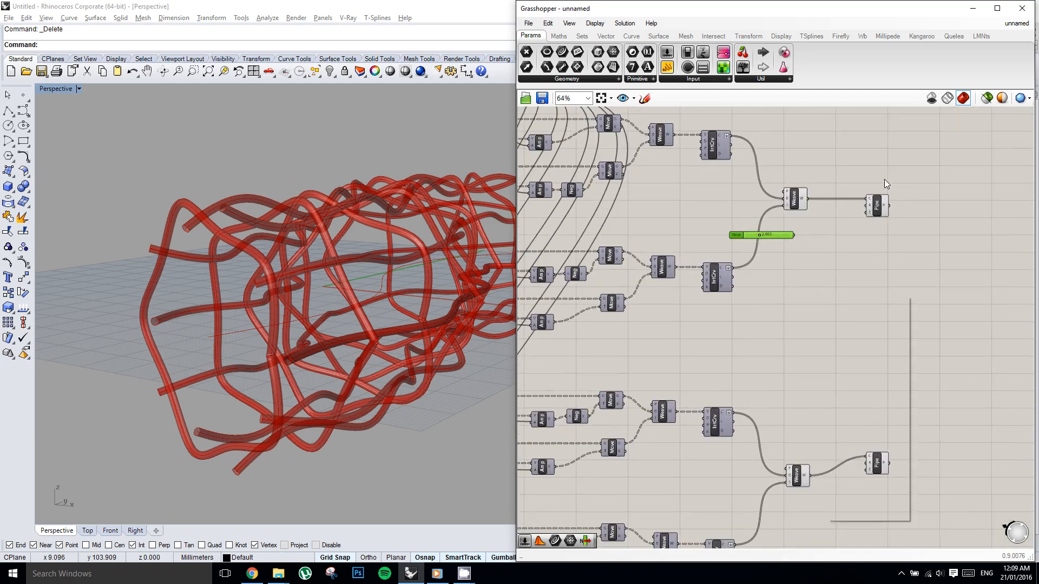
Feed both final Weave outputs into the first Pipe's curve input and delete the second Pipe.
{"action": "left_click", "coordinate": [869, 199]}
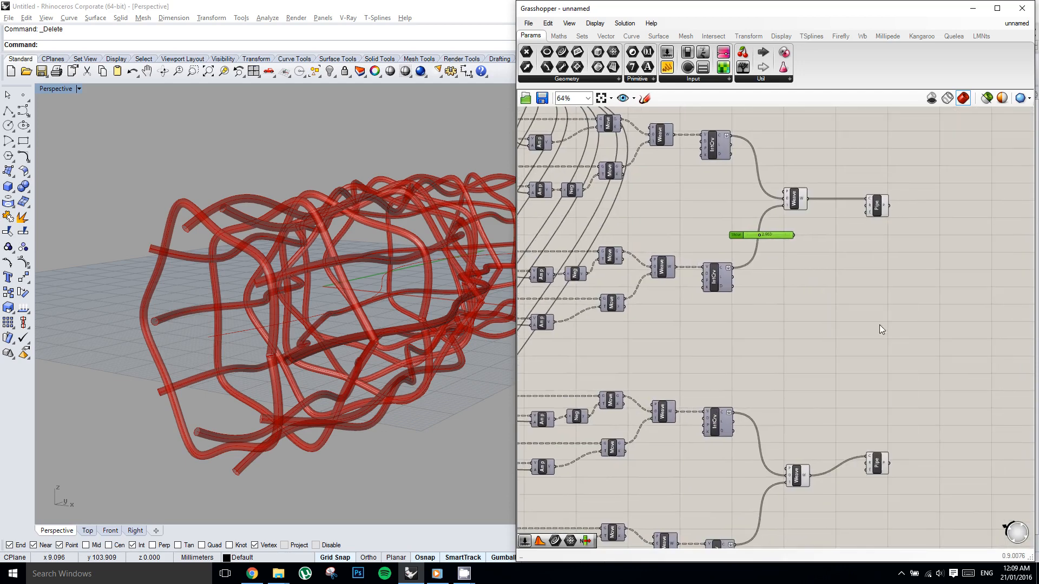
{"action": "left_click", "coordinate": [877, 461]}
{"action": "left_click", "coordinate": [830, 444]}
{"action": "left_click_drag", "start_coordinate": [826, 398], "coordinate": [868, 202]}
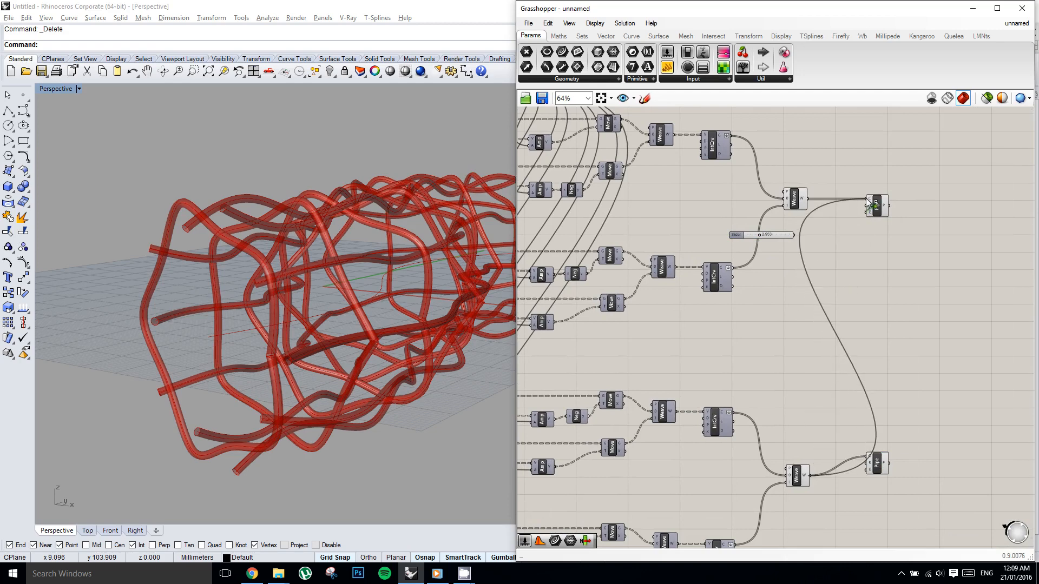
{"action": "left_click", "coordinate": [877, 465]}
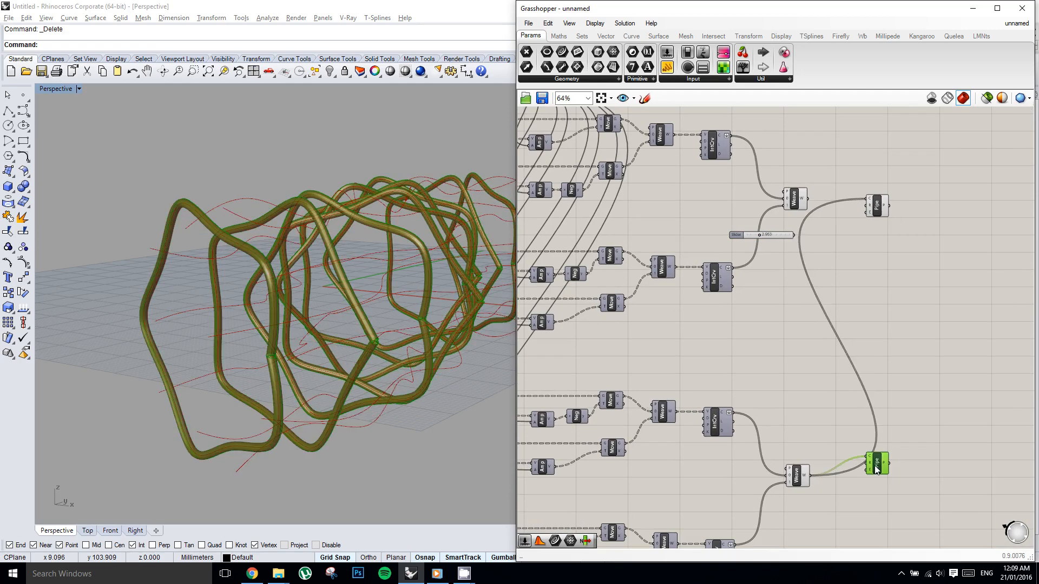
{"action": "left_click", "coordinate": [805, 232]}
{"action": "scroll", "coordinate": [805, 229], "scroll_direction": "up", "scroll_amount": 4}
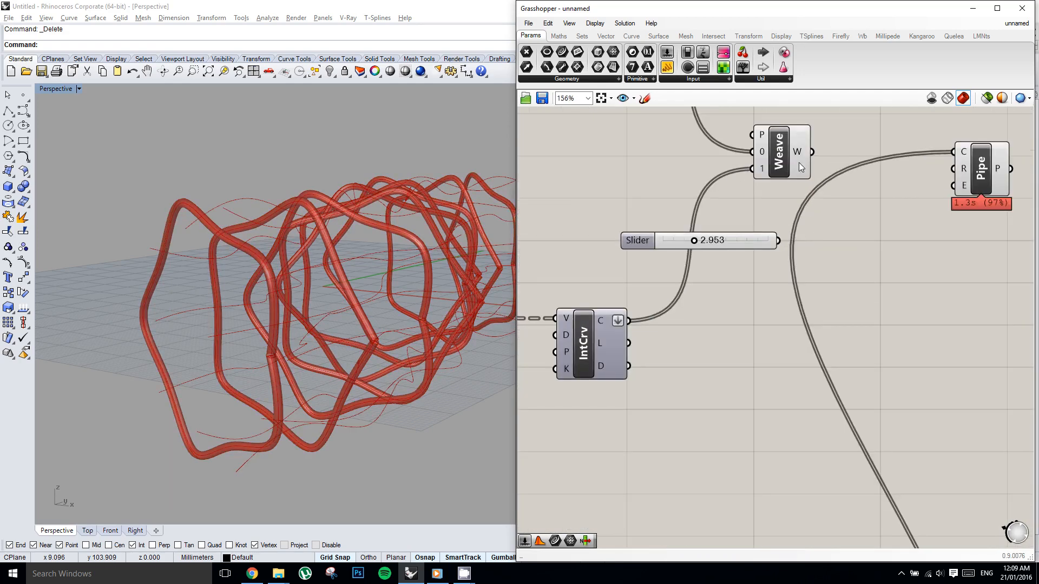
{"action": "left_click_drag", "start_coordinate": [955, 155], "coordinate": [954, 153]}
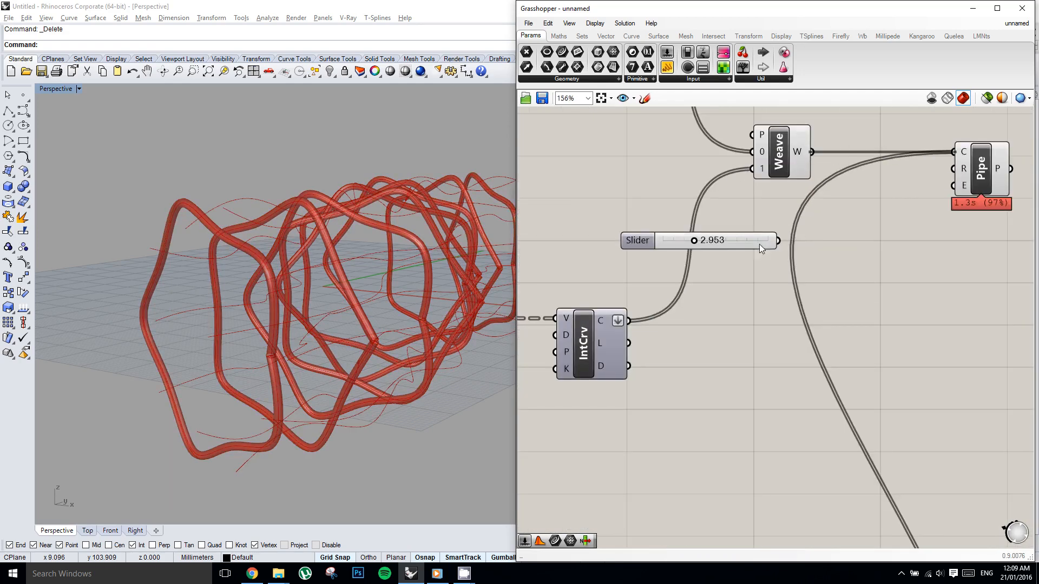
Wire the copied slider into the Pipe's radius input and set the radius to 2.
{"action": "left_click_drag", "start_coordinate": [780, 240], "coordinate": [960, 169]}
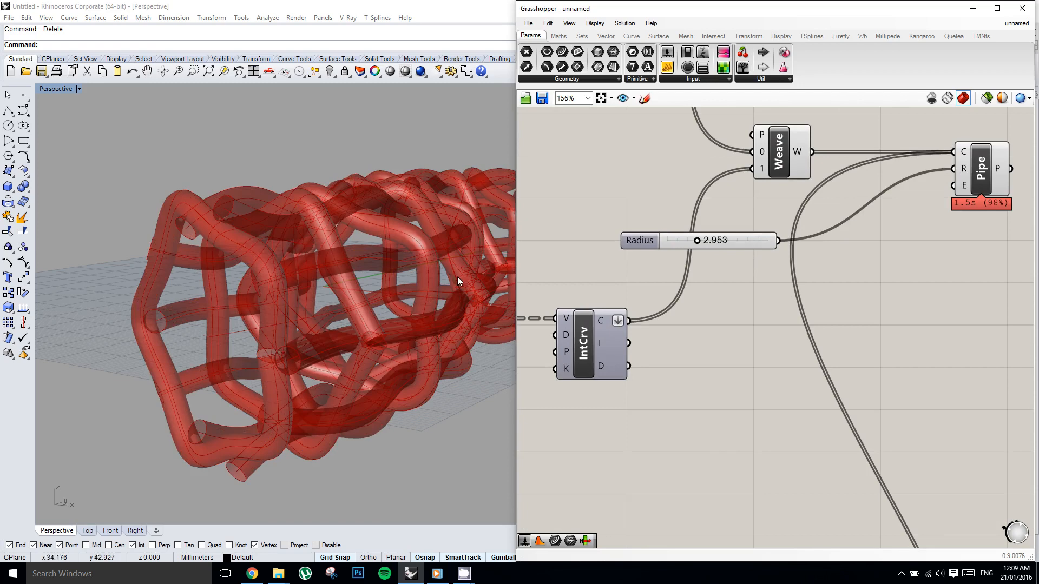
{"action": "right_click_drag", "start_coordinate": [320, 242], "coordinate": [273, 230]}
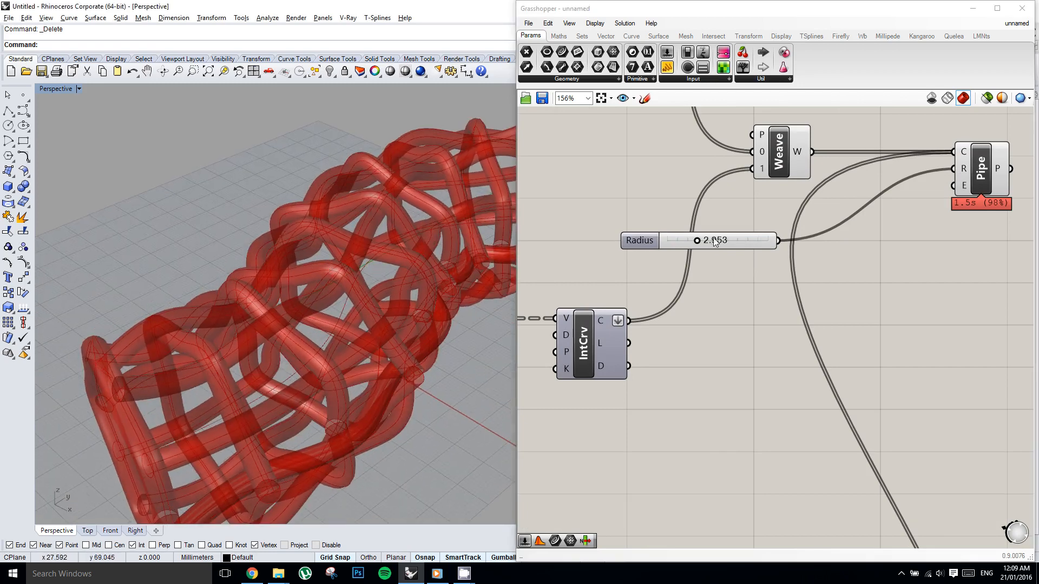
{"action": "double_click", "coordinate": [748, 245]}
{"action": "type", "text": "2"}
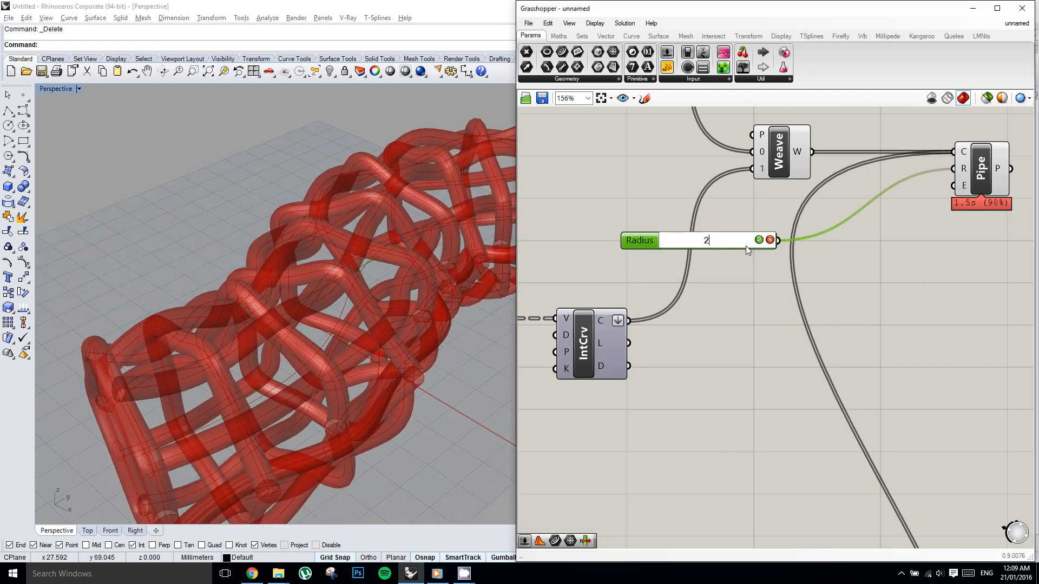
{"action": "key", "text": "Return"}
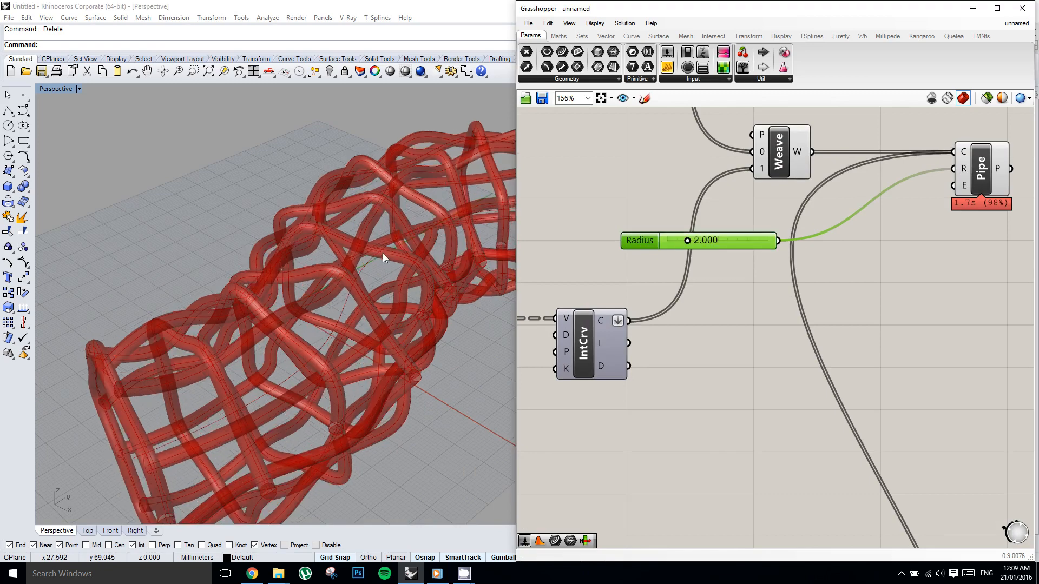
Examine the woven lattice with the new pipe radius and the overall layout of the definition.
{"action": "right_click_drag", "start_coordinate": [376, 271], "coordinate": [430, 243]}
{"action": "right_click_drag", "start_coordinate": [688, 195], "coordinate": [806, 204]}
{"action": "right_click", "coordinate": [776, 200]}
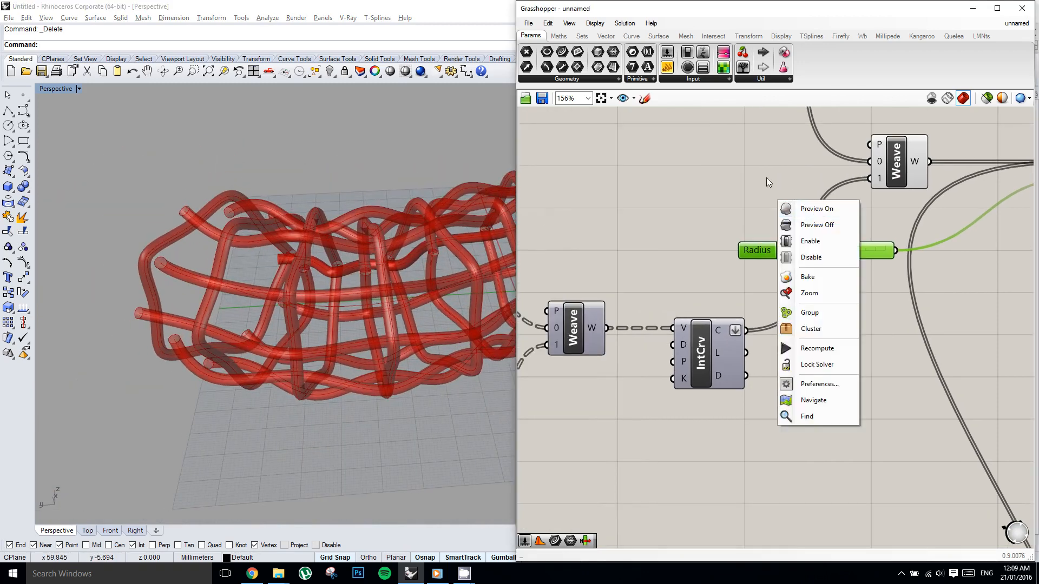
{"action": "left_click", "coordinate": [766, 178]}
{"action": "scroll", "coordinate": [853, 194], "scroll_direction": "down", "scroll_amount": 6}
{"action": "scroll", "coordinate": [862, 199], "scroll_direction": "down", "scroll_amount": 3}
{"action": "right_click", "coordinate": [822, 229]}
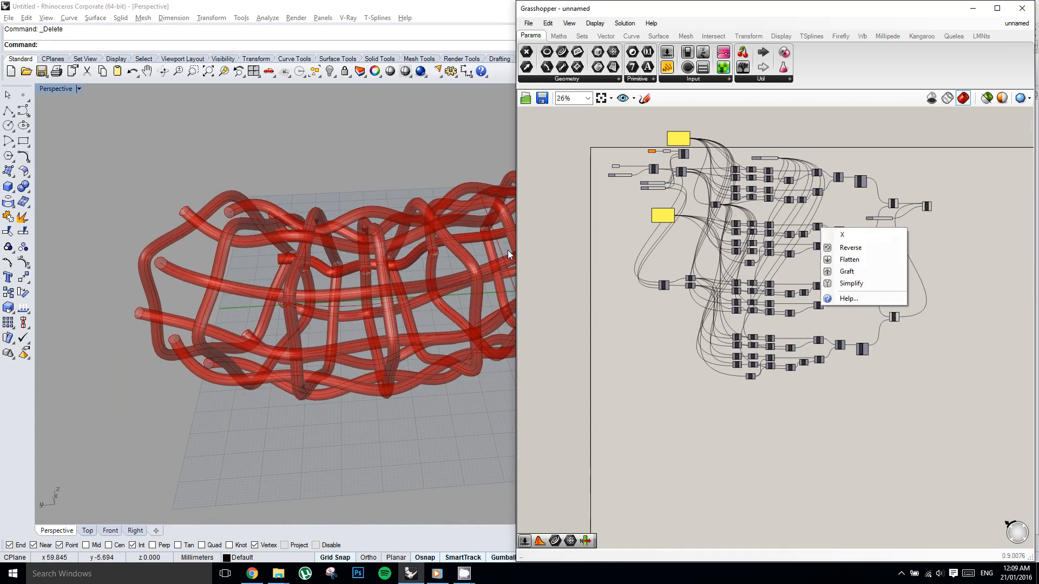
{"action": "left_click", "coordinate": [375, 219]}
{"action": "scroll", "coordinate": [376, 226], "scroll_direction": "up", "scroll_amount": 2}
Undo the deletion of the rectangular plane in the Rhino scene.
{"action": "right_click_drag", "start_coordinate": [701, 170], "coordinate": [723, 190]}
{"action": "scroll", "coordinate": [689, 177], "scroll_direction": "up", "scroll_amount": 4}
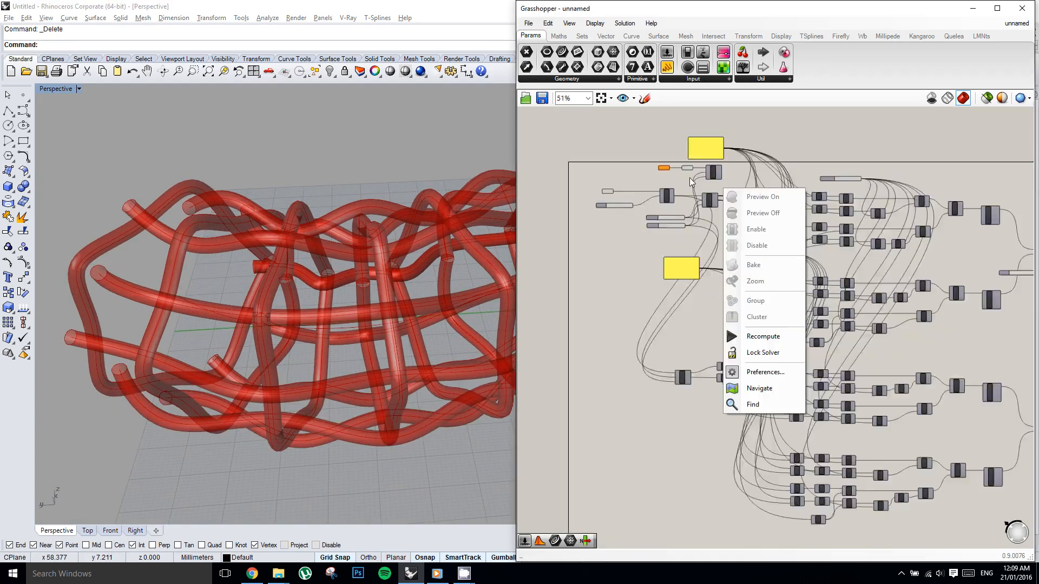
{"action": "scroll", "coordinate": [590, 158], "scroll_direction": "up", "scroll_amount": 1}
{"action": "right_click_drag", "start_coordinate": [366, 181], "coordinate": [366, 181], "text": "shift"}
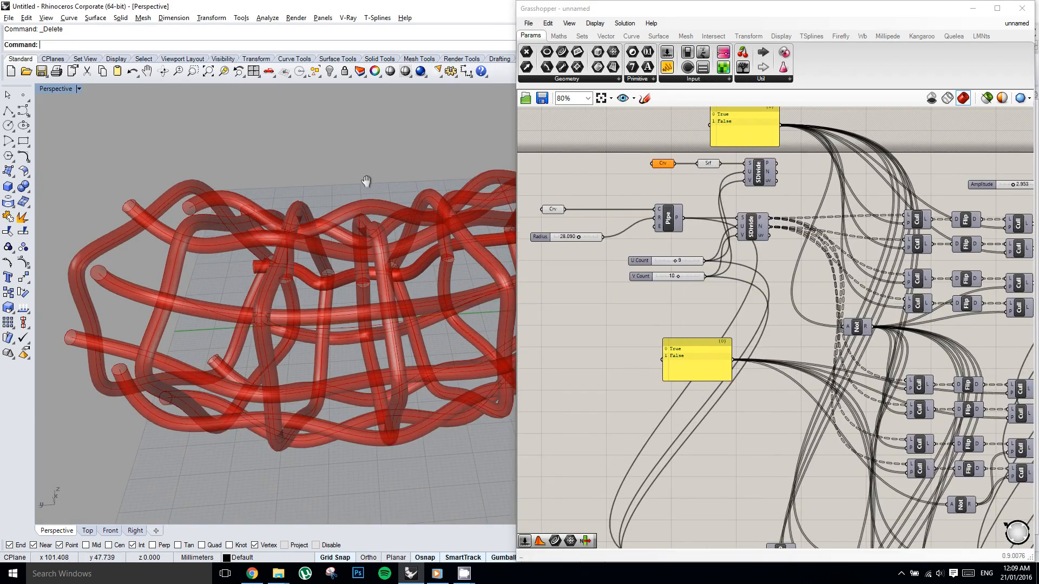
{"action": "key", "text": "ctrl+z"}
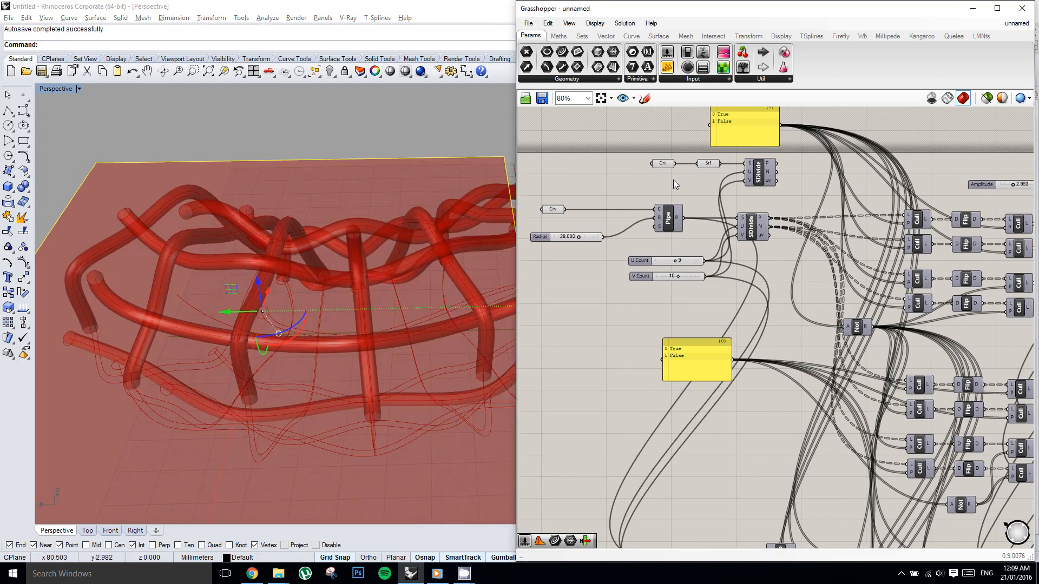
Move the output wires of the second network's extra Not component to the shared Not above it.
{"action": "right_click_drag", "start_coordinate": [744, 191], "coordinate": [715, 159]}
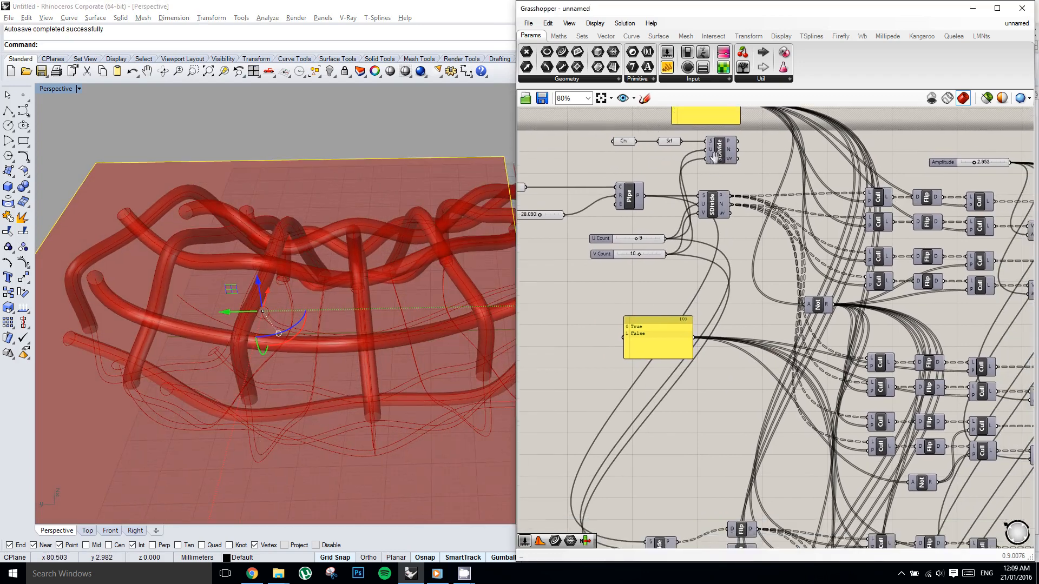
{"action": "scroll", "coordinate": [715, 159], "scroll_direction": "down", "scroll_amount": 1}
{"action": "right_click_drag", "start_coordinate": [700, 344], "coordinate": [696, 328]}
{"action": "left_click", "coordinate": [725, 260]}
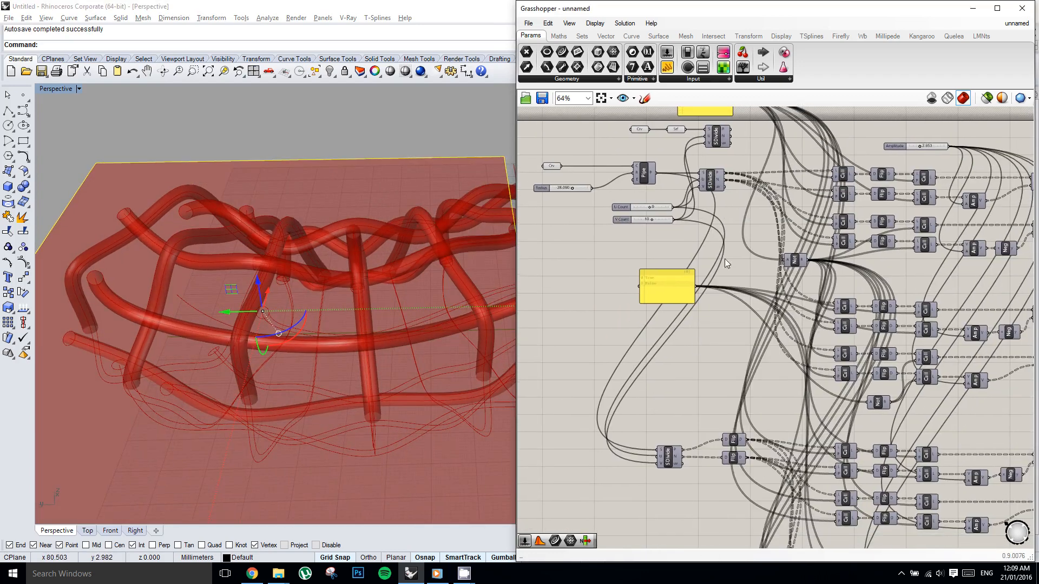
{"action": "right_click_drag", "start_coordinate": [710, 201], "coordinate": [721, 217]}
{"action": "left_click", "coordinate": [741, 196]}
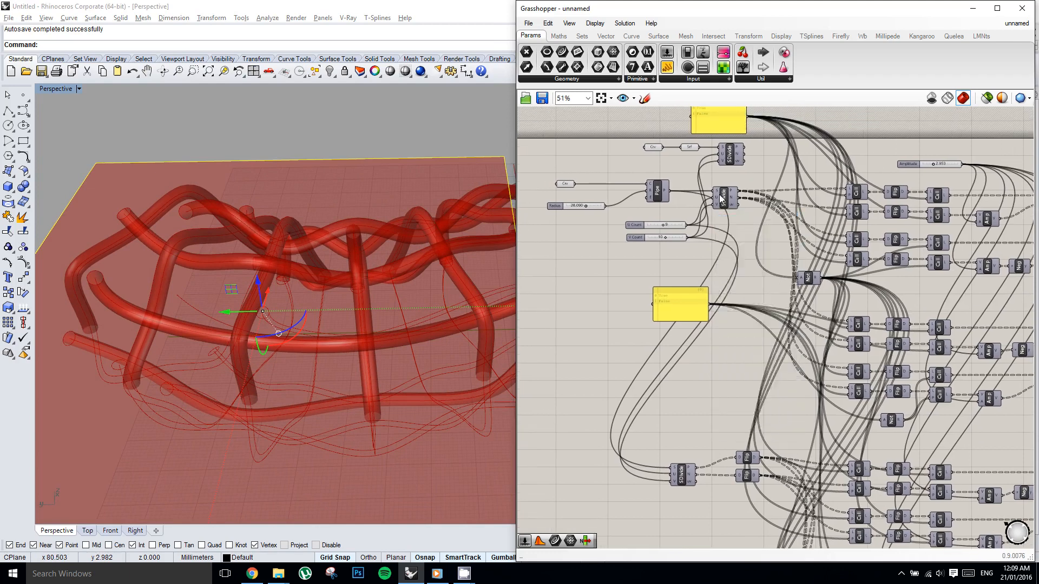
{"action": "scroll", "coordinate": [719, 195], "scroll_direction": "down", "scroll_amount": 2}
{"action": "scroll", "coordinate": [716, 357], "scroll_direction": "up", "scroll_amount": 2}
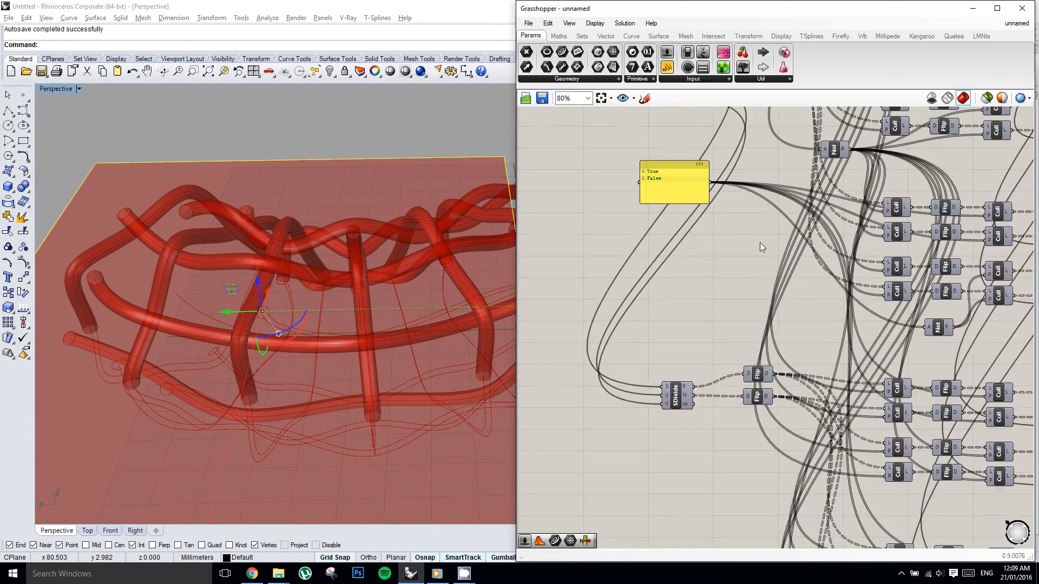
{"action": "right_click_drag", "start_coordinate": [734, 286], "coordinate": [706, 349]}
{"action": "right_click_drag", "start_coordinate": [715, 249], "coordinate": [686, 355]}
{"action": "scroll", "coordinate": [665, 333], "scroll_direction": "down", "scroll_amount": 2}
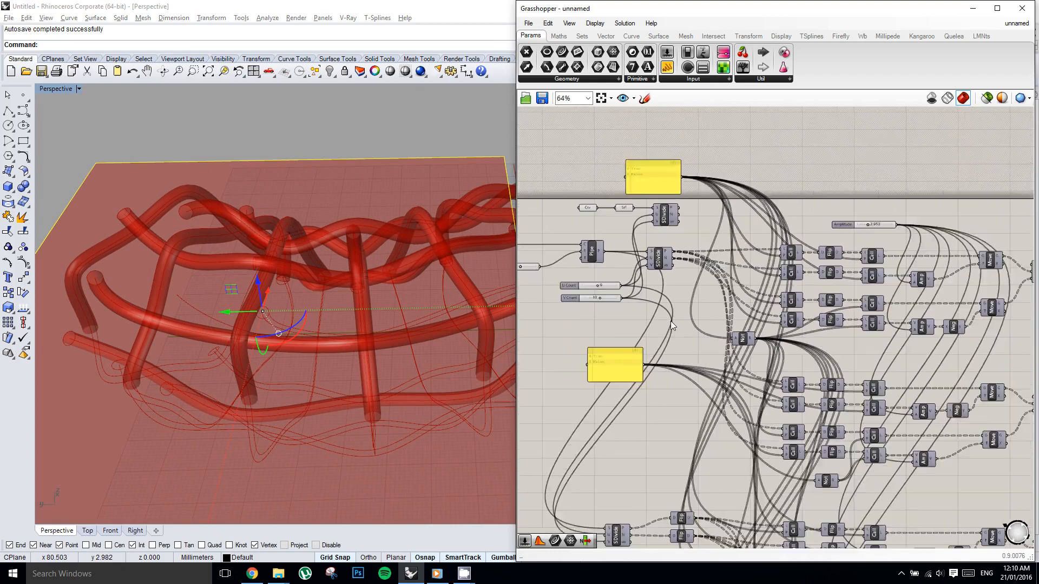
{"action": "scroll", "coordinate": [780, 426], "scroll_direction": "up", "scroll_amount": 2}
{"action": "left_click", "coordinate": [807, 463]}
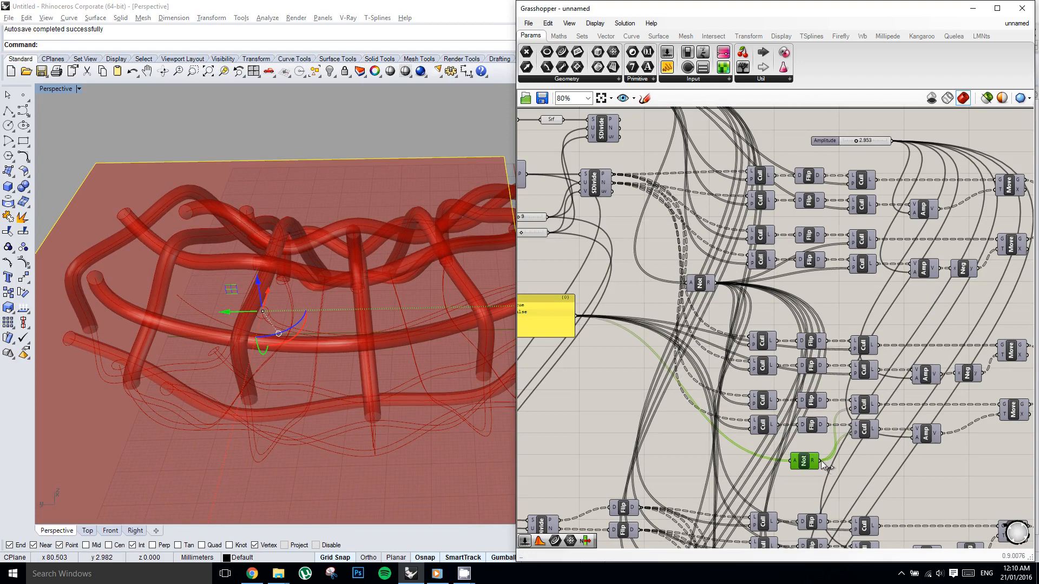
{"action": "left_click_drag", "start_coordinate": [820, 460], "coordinate": [717, 283], "text": "ctrl+shift"}
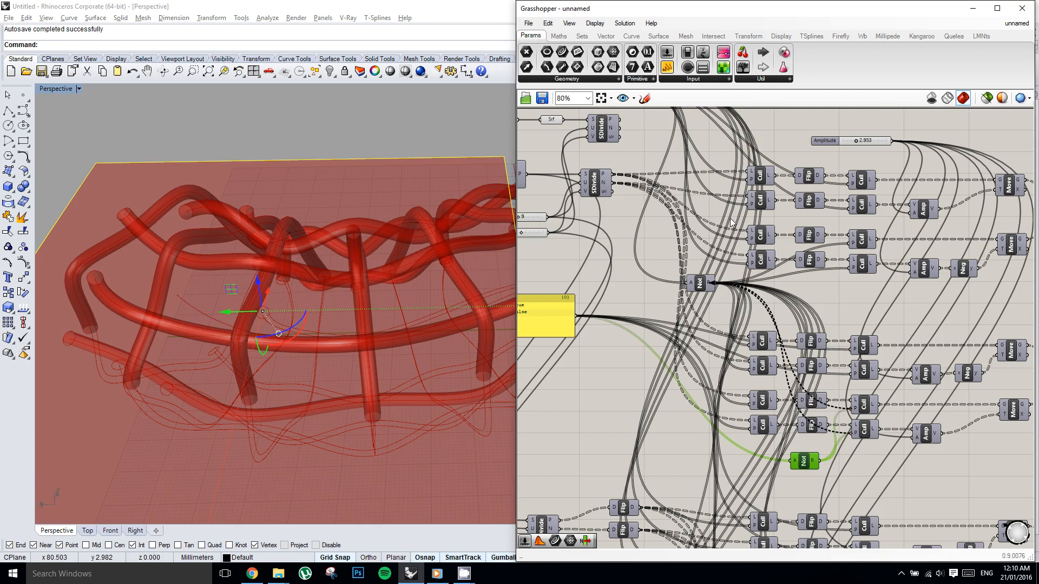
Lock the solver and move the output wires of the lowest network's Not to the same shared Not.
{"action": "scroll", "coordinate": [731, 222], "scroll_direction": "down", "scroll_amount": 5}
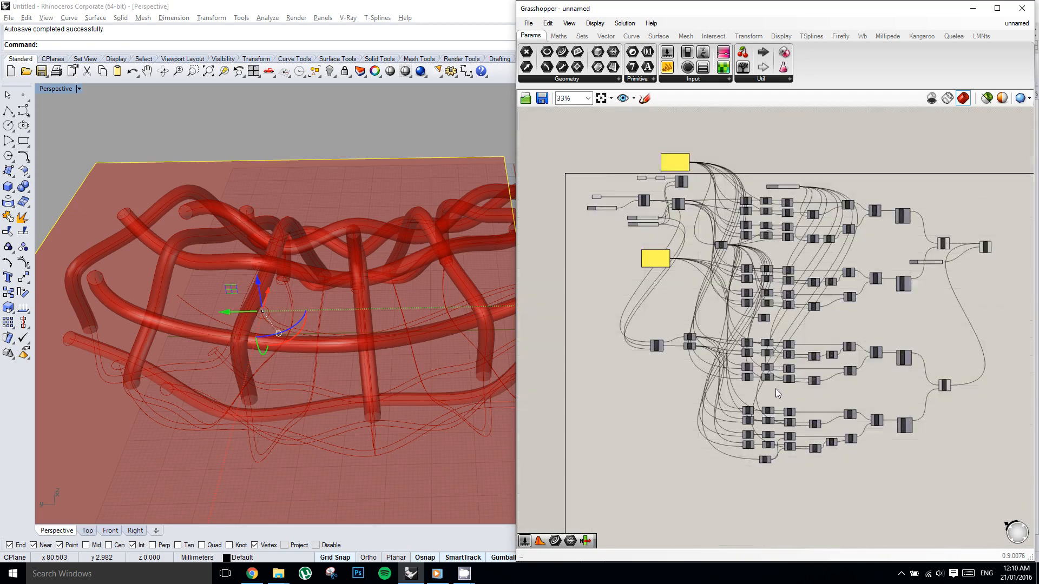
{"action": "scroll", "coordinate": [766, 460], "scroll_direction": "up", "scroll_amount": 2}
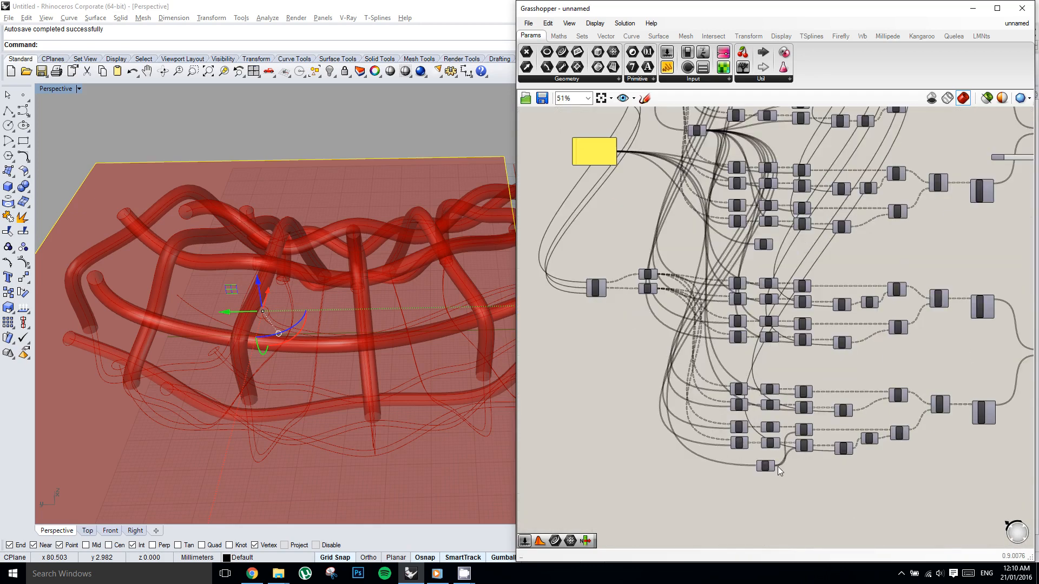
{"action": "middle_click", "coordinate": [772, 322]}
{"action": "left_click", "coordinate": [770, 349]}
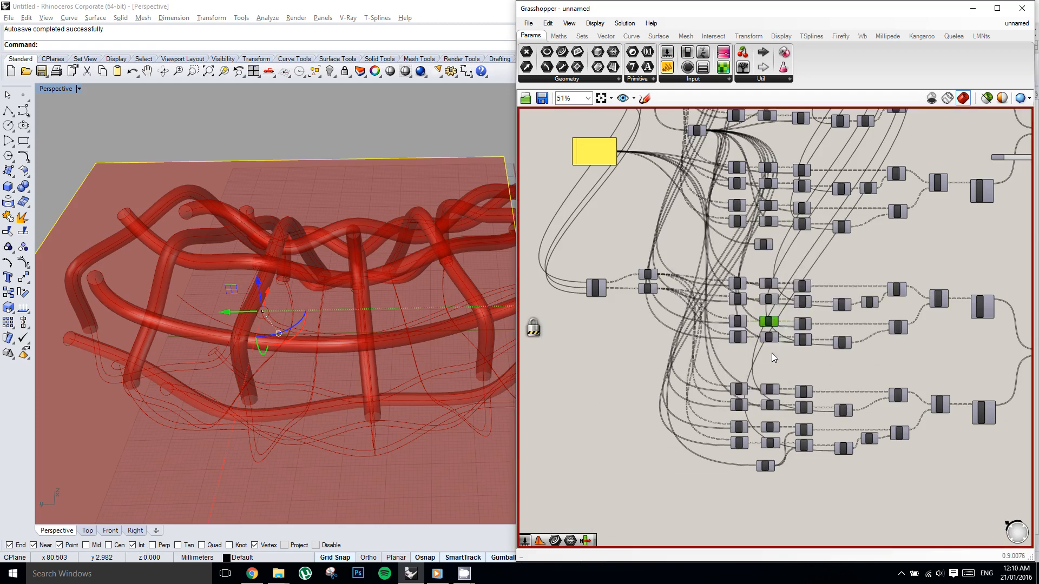
{"action": "left_click_drag", "start_coordinate": [764, 328], "coordinate": [706, 130], "text": "ctrl+shift"}
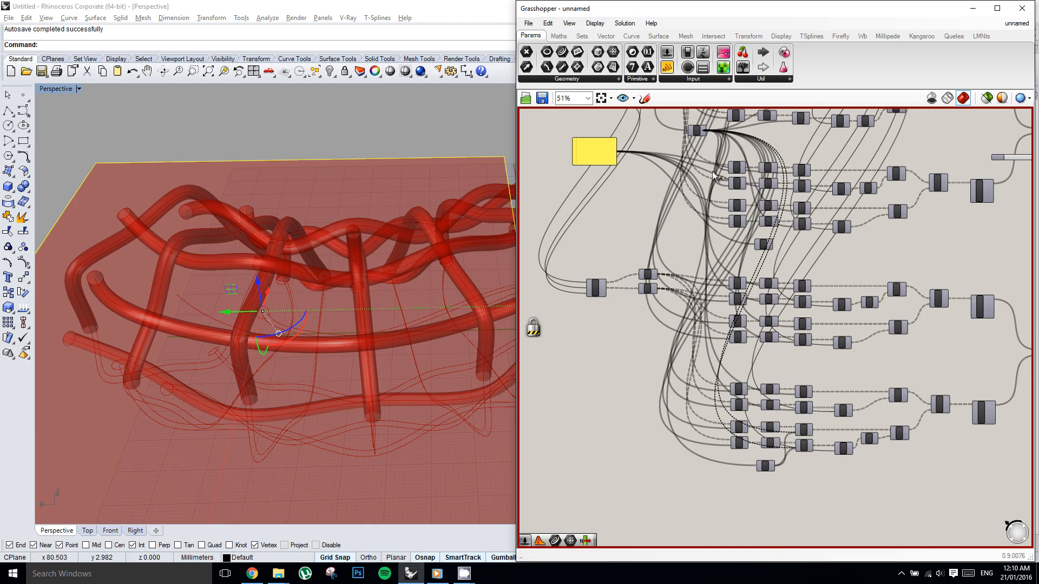
Move all output wires of the lower True/False panel to the upper True/False panel.
{"action": "right_click_drag", "start_coordinate": [654, 174], "coordinate": [749, 286]}
{"action": "scroll", "coordinate": [729, 220], "scroll_direction": "up", "scroll_amount": 2}
{"action": "right_click_drag", "start_coordinate": [729, 261], "coordinate": [721, 285]}
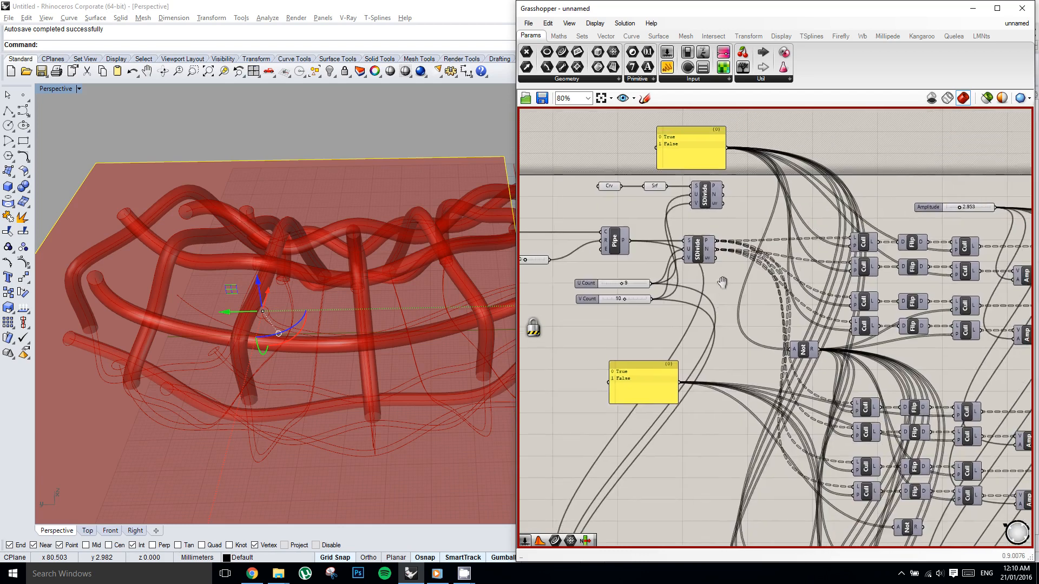
{"action": "right_click", "coordinate": [723, 285]}
{"action": "left_click", "coordinate": [693, 367]}
{"action": "left_click_drag", "start_coordinate": [709, 234], "coordinate": [722, 175], "text": "ctrl+shift"}
{"action": "left_click_drag", "start_coordinate": [683, 386], "coordinate": [728, 153], "text": "ctrl+shift"}
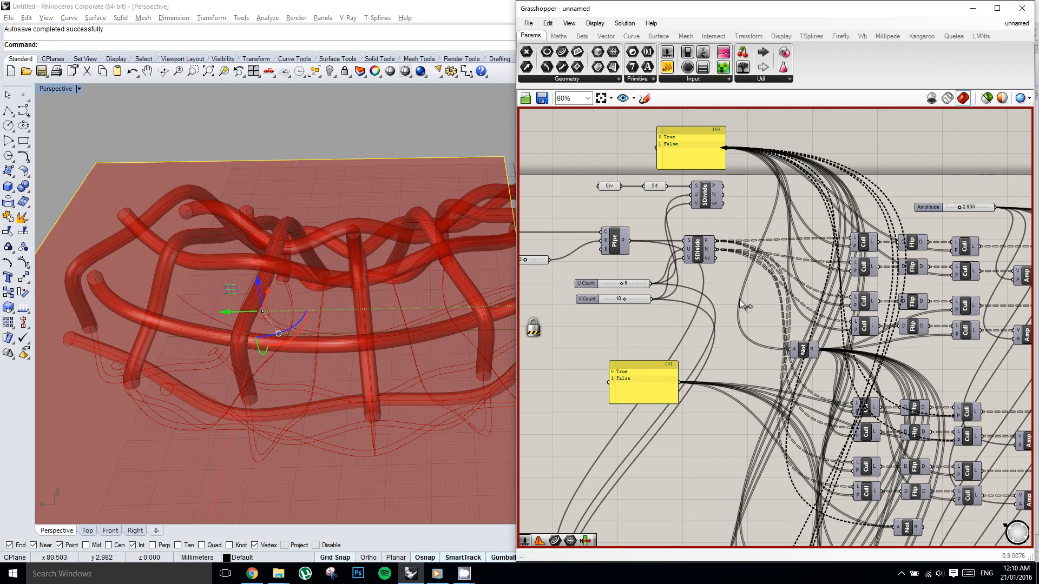
Move the point and normal output wires of the lower SDivide to the SDivide fed by the Pipe, and unlock the solver.
{"action": "scroll", "coordinate": [739, 300], "scroll_direction": "down", "scroll_amount": 1}
{"action": "right_click", "coordinate": [735, 274]}
{"action": "left_click", "coordinate": [708, 286]}
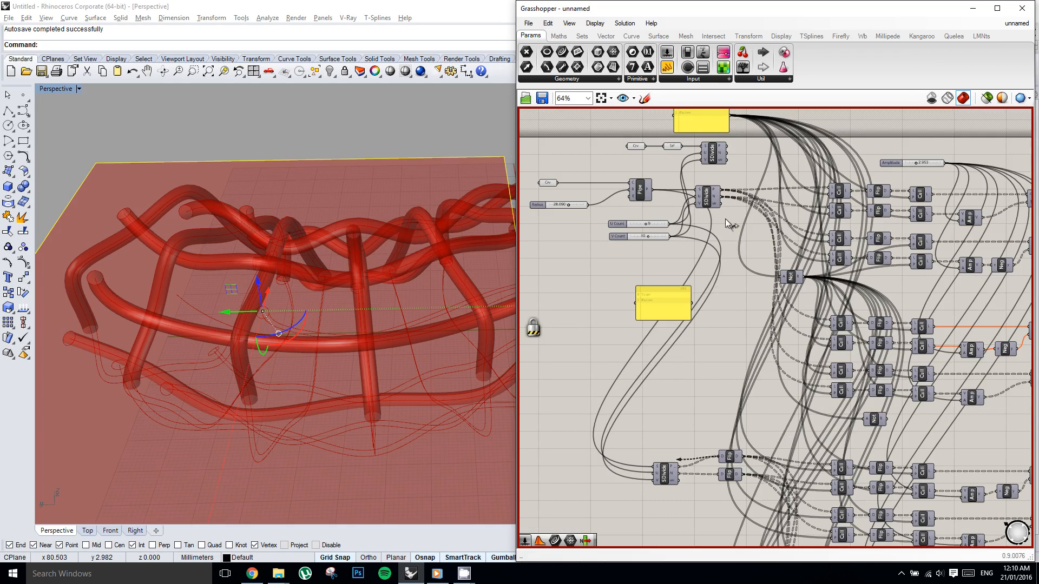
{"action": "left_click_drag", "start_coordinate": [720, 203], "coordinate": [684, 479]}
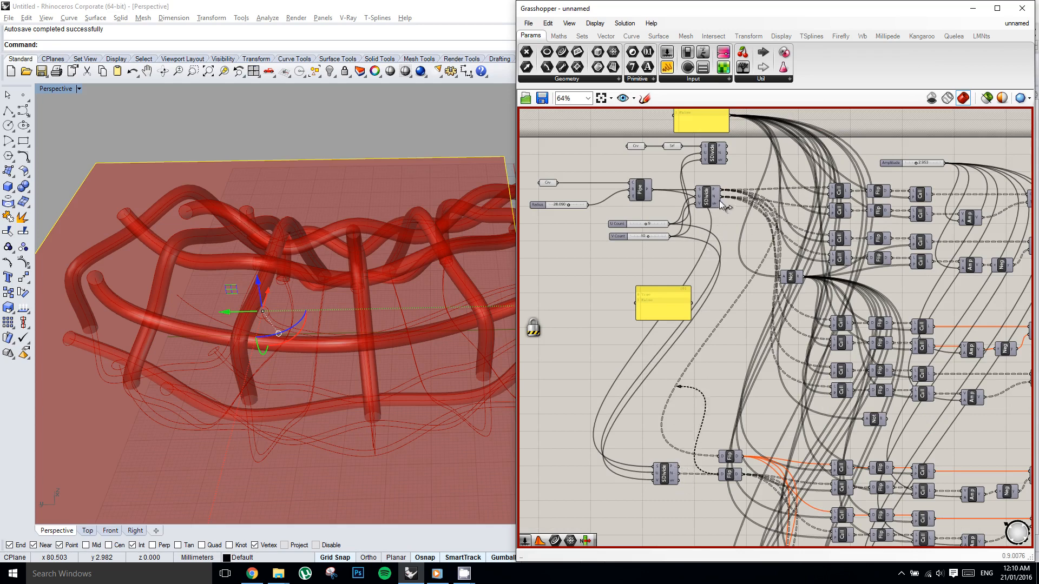
{"action": "left_click_drag", "start_coordinate": [725, 202], "coordinate": [725, 201]}
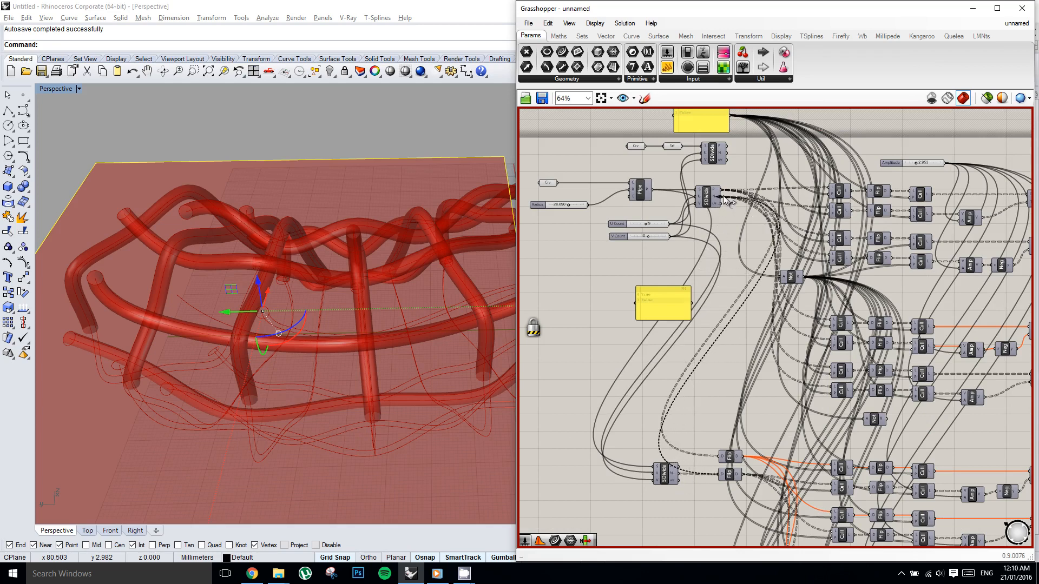
{"action": "middle_click", "coordinate": [726, 238]}
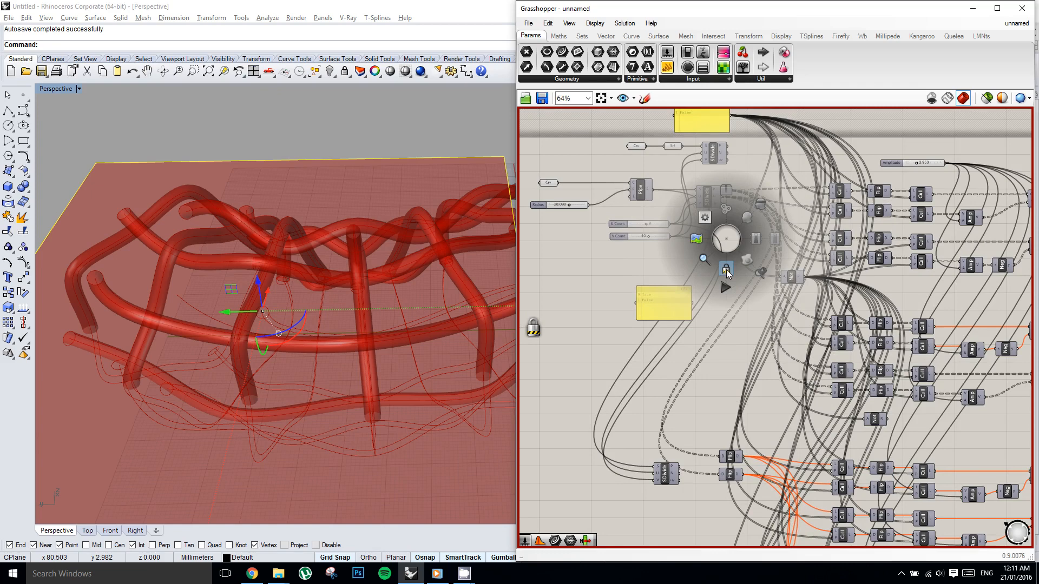
{"action": "left_click", "coordinate": [726, 268]}
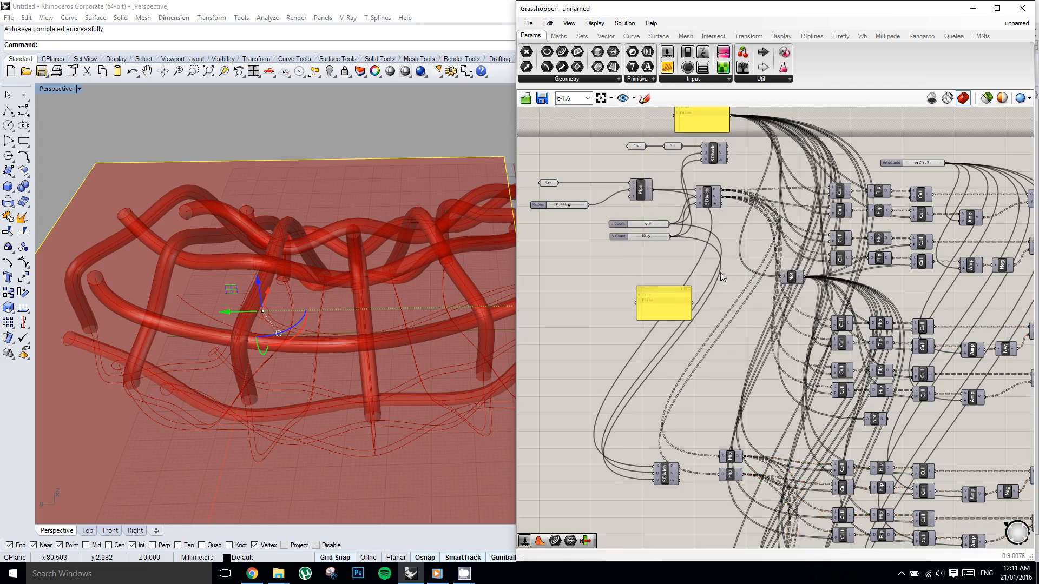
Try feeding the Srf parameter into the shared SDivide's surface input in place of the Pipe and inspect the weave.
{"action": "right_click_drag", "start_coordinate": [721, 260], "coordinate": [724, 262]}
{"action": "scroll", "coordinate": [720, 212], "scroll_direction": "up", "scroll_amount": 2}
{"action": "right_click_drag", "start_coordinate": [669, 166], "coordinate": [669, 165]}
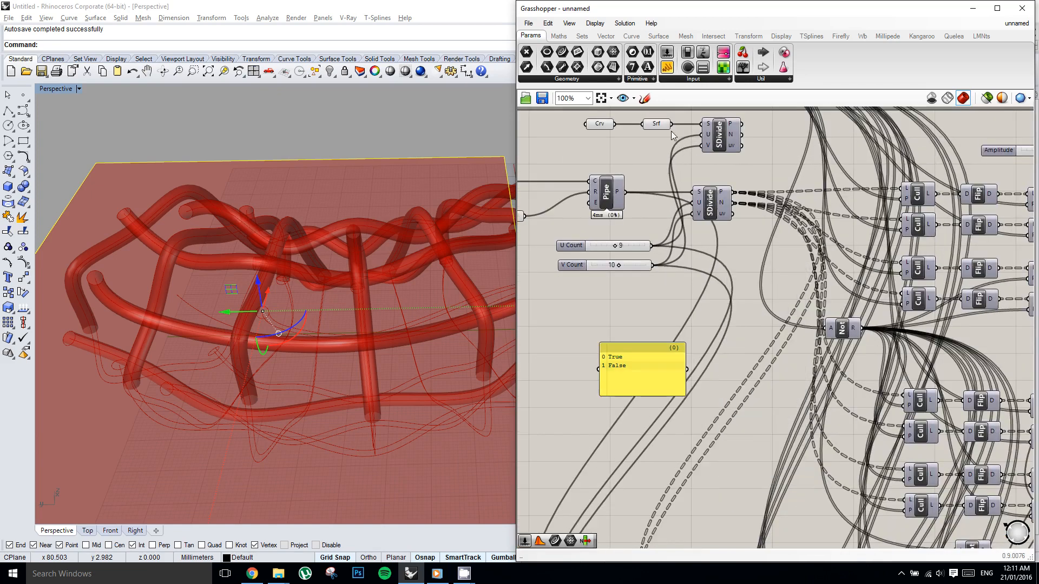
{"action": "left_click_drag", "start_coordinate": [673, 127], "coordinate": [692, 194]}
{"action": "scroll", "coordinate": [370, 257], "scroll_direction": "down", "scroll_amount": 5}
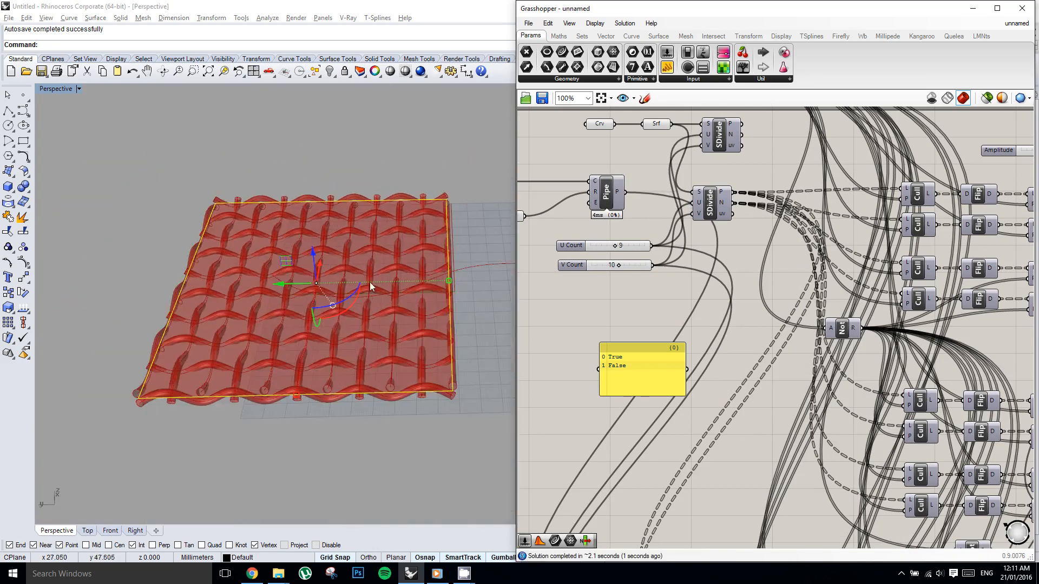
{"action": "scroll", "coordinate": [358, 253], "scroll_direction": "up", "scroll_amount": 5}
{"action": "right_click_drag", "start_coordinate": [353, 254], "coordinate": [384, 285]}
Reconnect the Pipe output to the surface input of the shared SDivide, replacing the Srf wire.
{"action": "right_click_drag", "start_coordinate": [687, 189], "coordinate": [684, 225]}
{"action": "scroll", "coordinate": [724, 186], "scroll_direction": "up", "scroll_amount": 1}
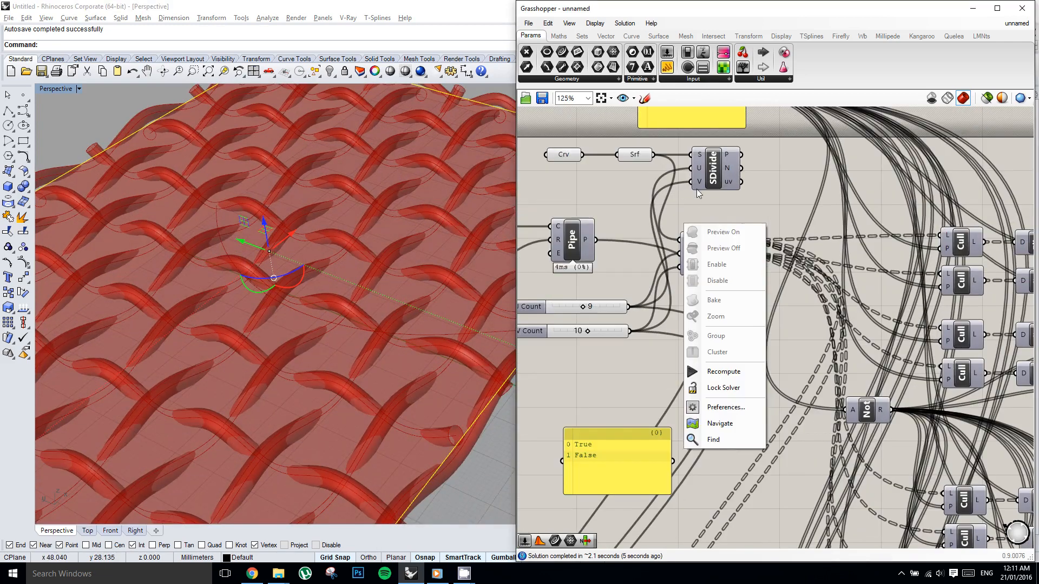
{"action": "left_click", "coordinate": [690, 199]}
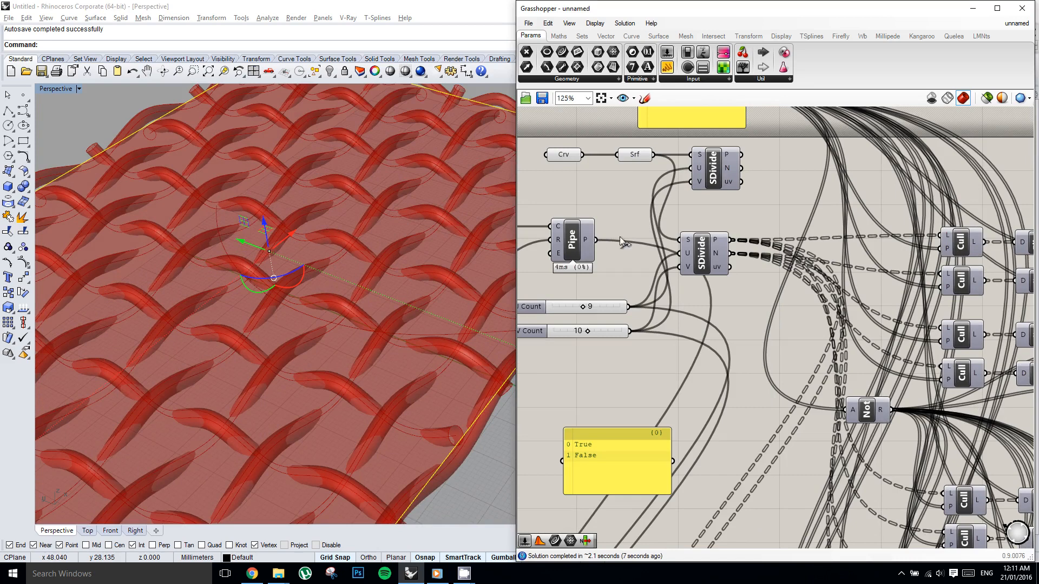
{"action": "left_click_drag", "start_coordinate": [623, 242], "coordinate": [680, 244]}
Delete the rectangular plane from the Rhino scene.
{"action": "right_click_drag", "start_coordinate": [361, 236], "coordinate": [353, 249], "text": "shift"}
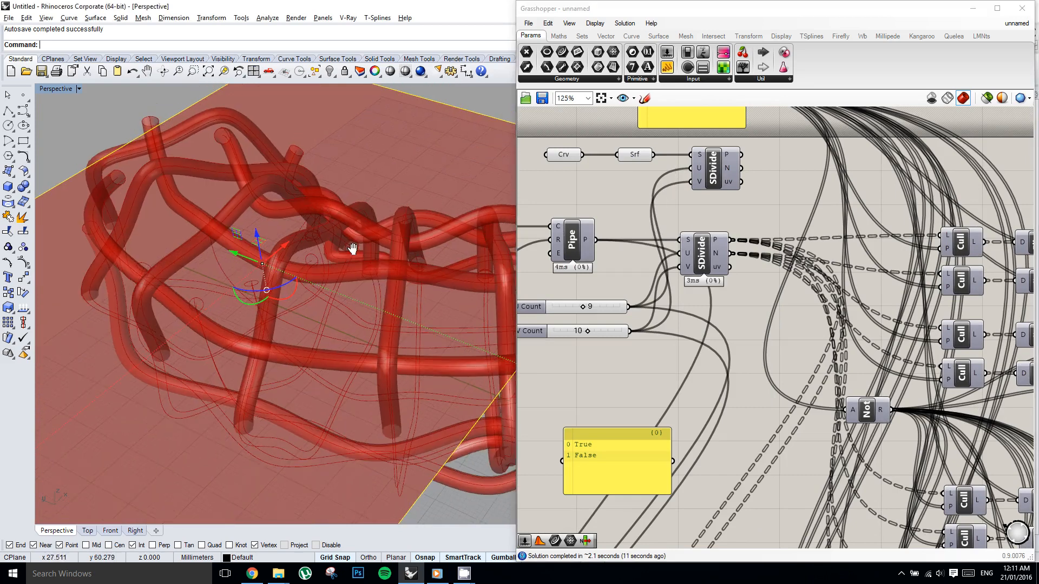
{"action": "key", "text": "Delete"}
{"action": "scroll", "coordinate": [736, 273], "scroll_direction": "down", "scroll_amount": 1}
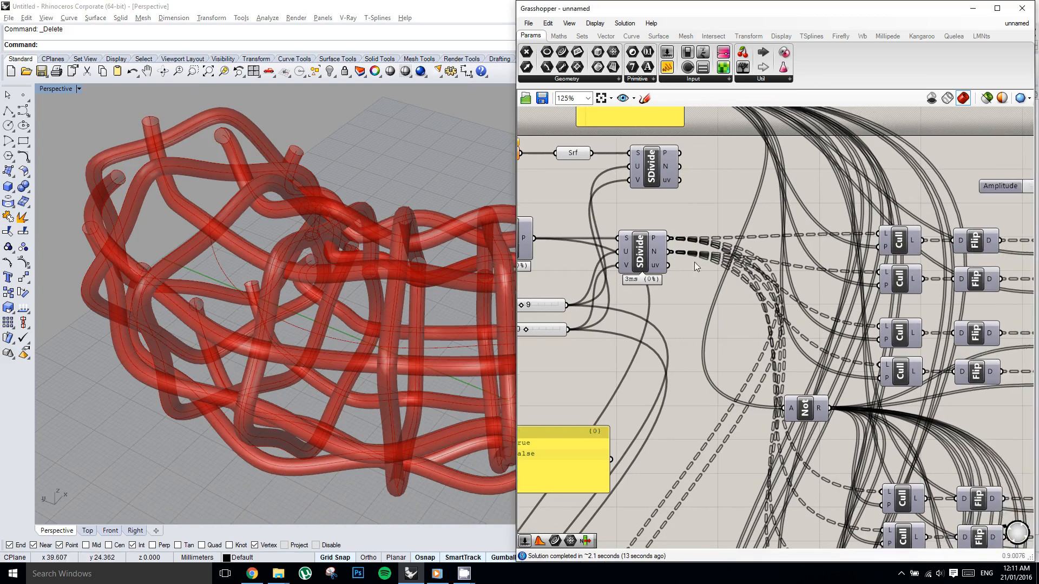
Bake the final Pipe component after the Weave into Rhino geometry.
{"action": "right_click", "coordinate": [738, 273]}
{"action": "left_click", "coordinate": [752, 236]}
{"action": "scroll", "coordinate": [836, 267], "scroll_direction": "down", "scroll_amount": 5}
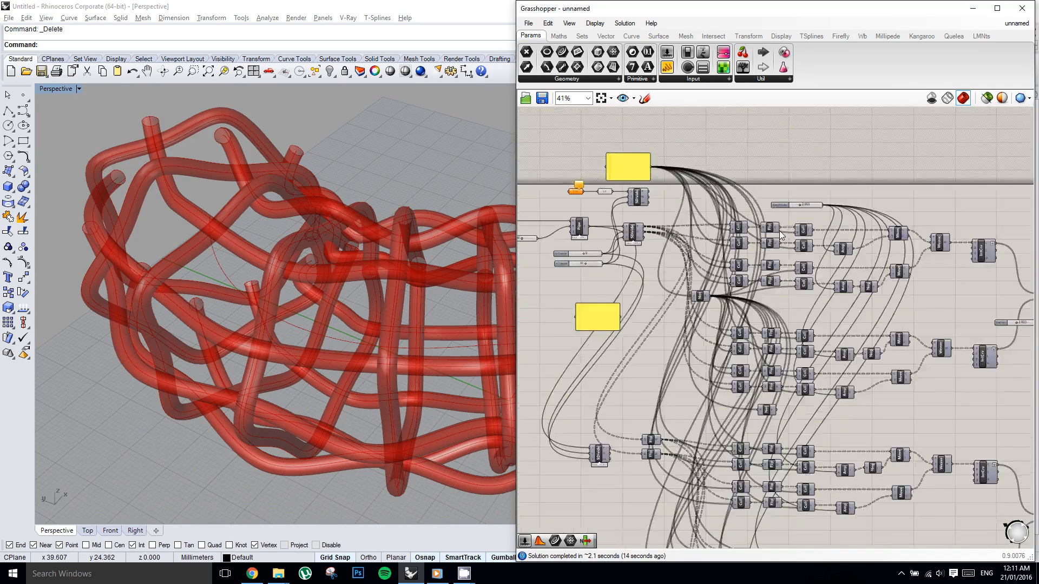
{"action": "scroll", "coordinate": [866, 269], "scroll_direction": "up", "scroll_amount": 6}
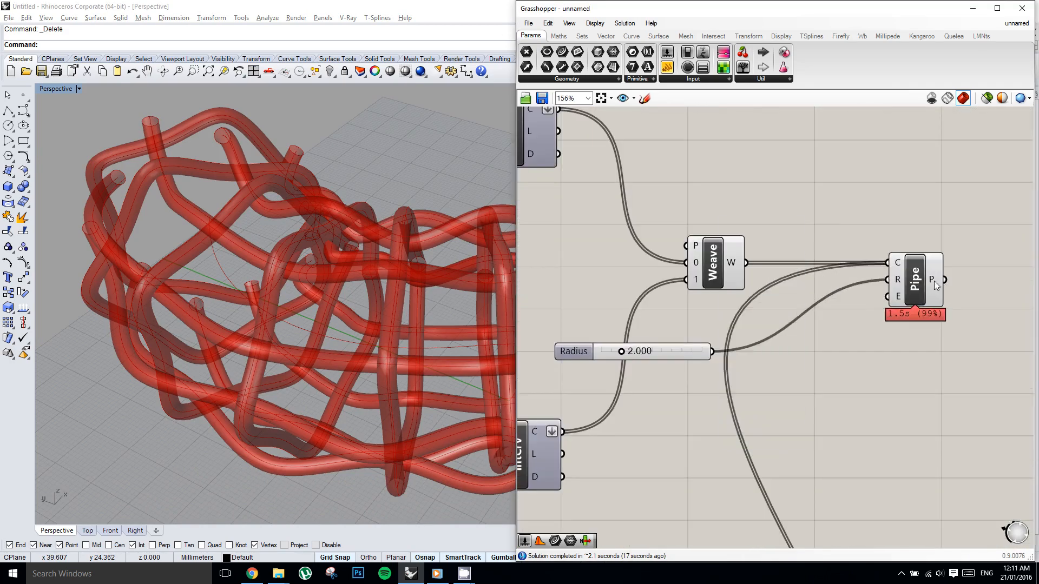
{"action": "left_click", "coordinate": [916, 287]}
{"action": "middle_click", "coordinate": [916, 287]}
{"action": "left_click", "coordinate": [936, 305]}
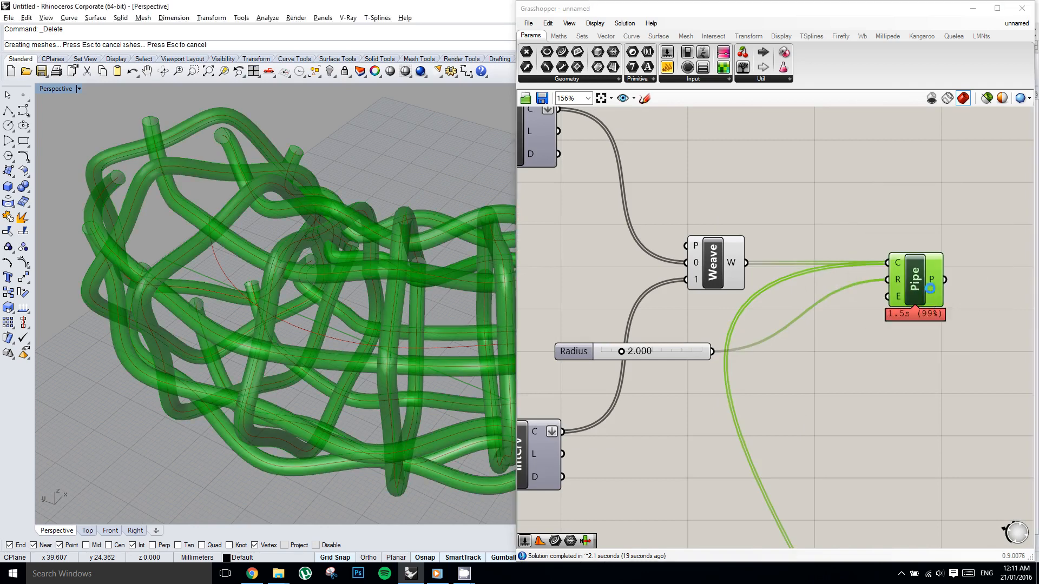
Turn off the final Pipe component's preview and collapse the Grasshopper window to reveal the baked lattice.
{"action": "middle_click", "coordinate": [922, 268]}
{"action": "middle_click", "coordinate": [940, 242]}
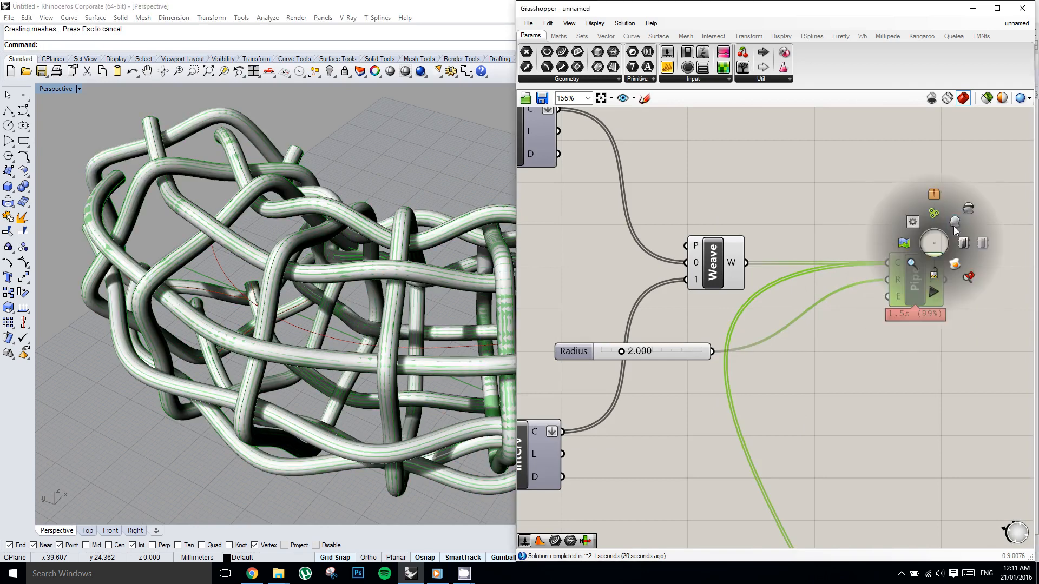
{"action": "left_click", "coordinate": [969, 212]}
{"action": "double_click", "coordinate": [760, 12]}
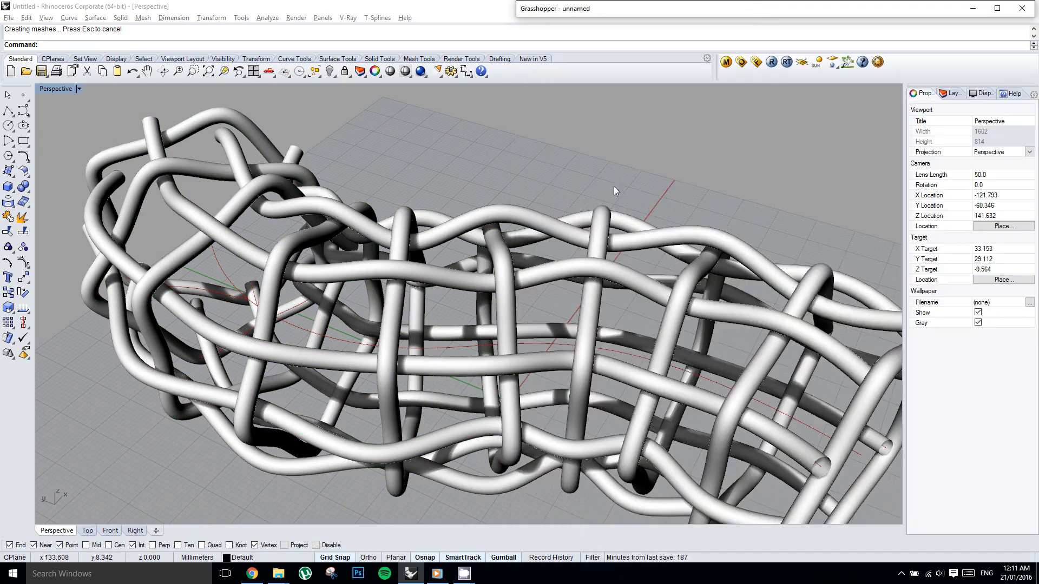